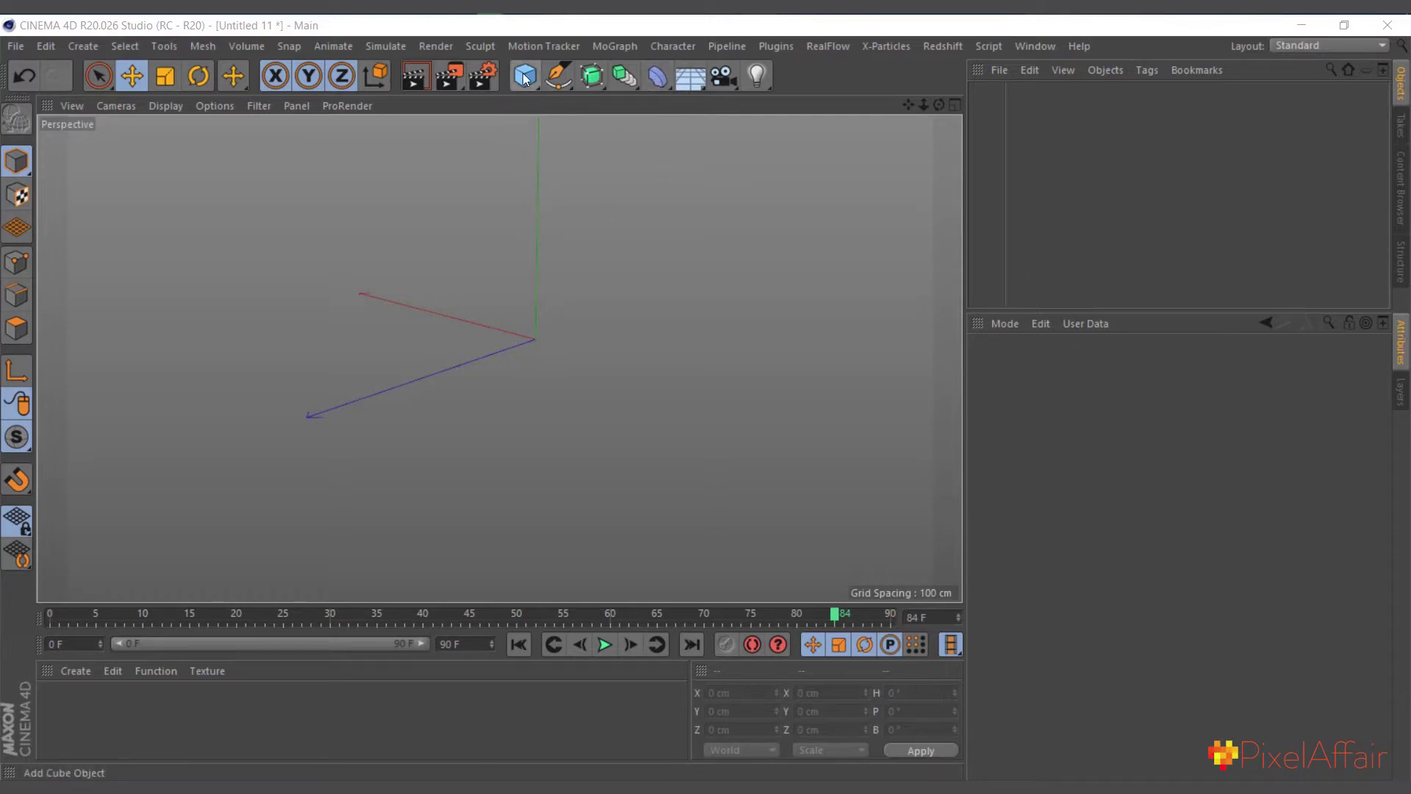
Step: Add a Plane and parent a Displacer (Strength 100%, Height 10 cm) under it
drag(524, 79, 654, 133)
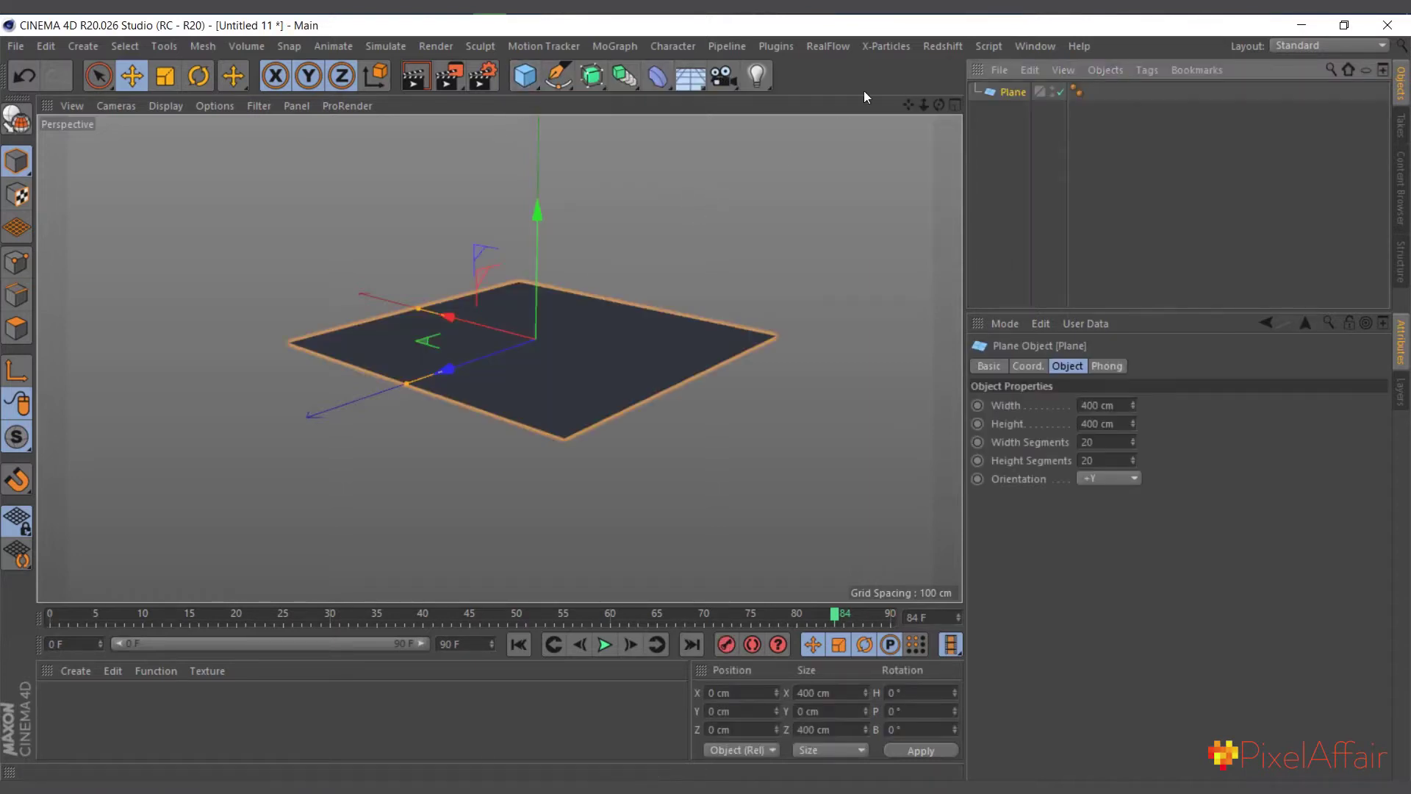
drag(657, 76, 752, 303)
mouse_move(1021, 95)
mouse_down()
mouse_move(1020, 110)
mouse_move(986, 115)
mouse_move(1008, 113)
mouse_up()
scroll(594, 355, up, 4)
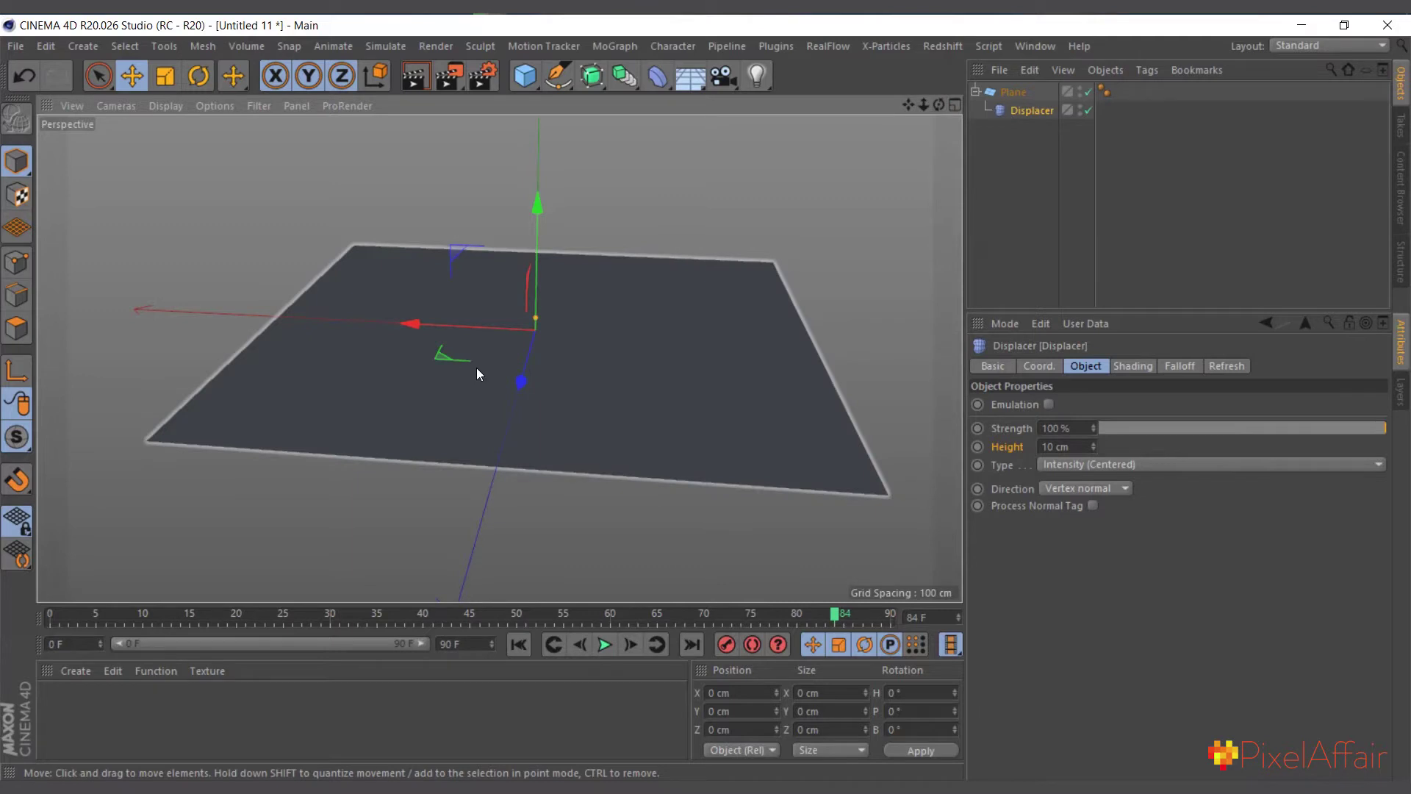
alt+drag(476, 368, 822, 205)
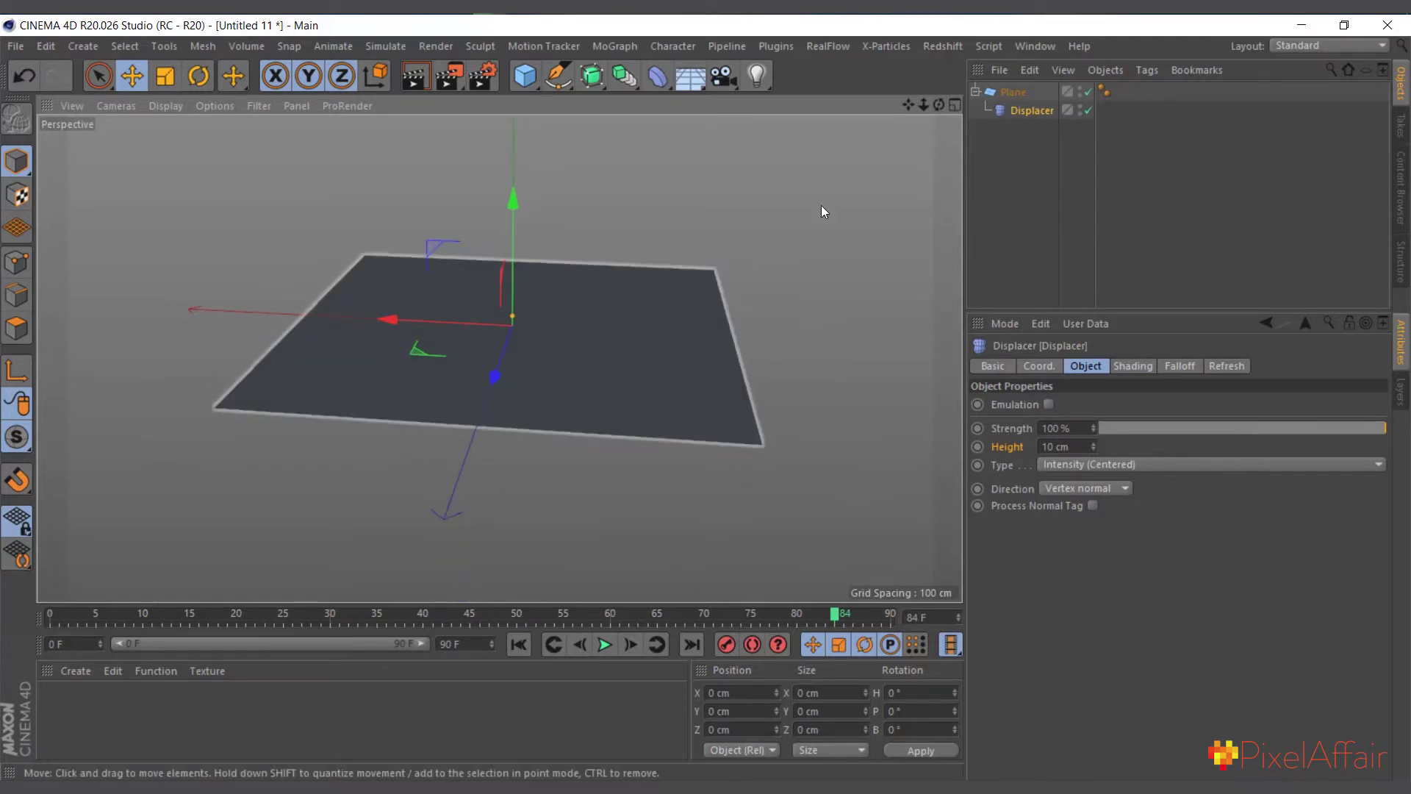
drag(940, 105, 1014, 116)
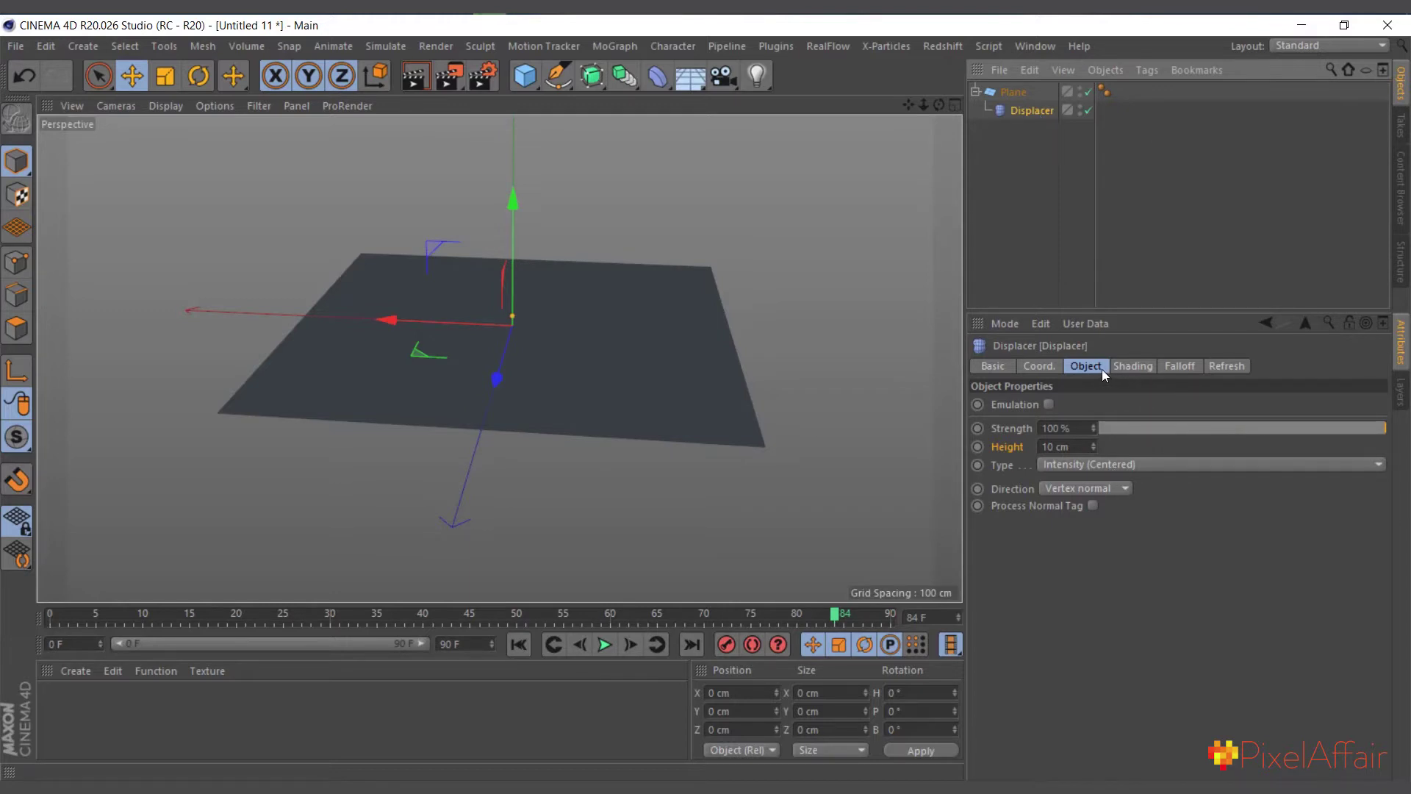
Step: Load a Gradient into the Shader slot of the Displacer's Shading tab
click(1129, 366)
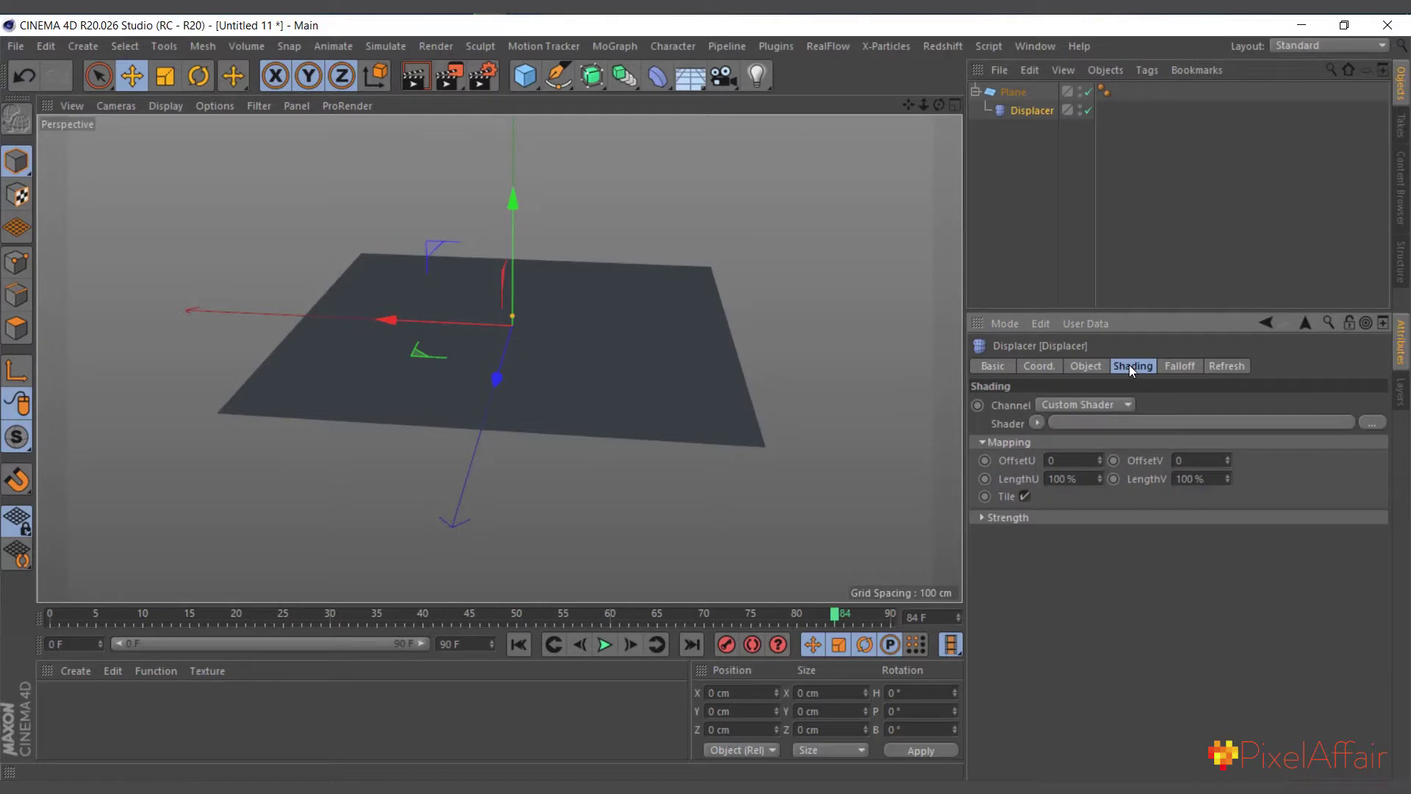
click(1037, 423)
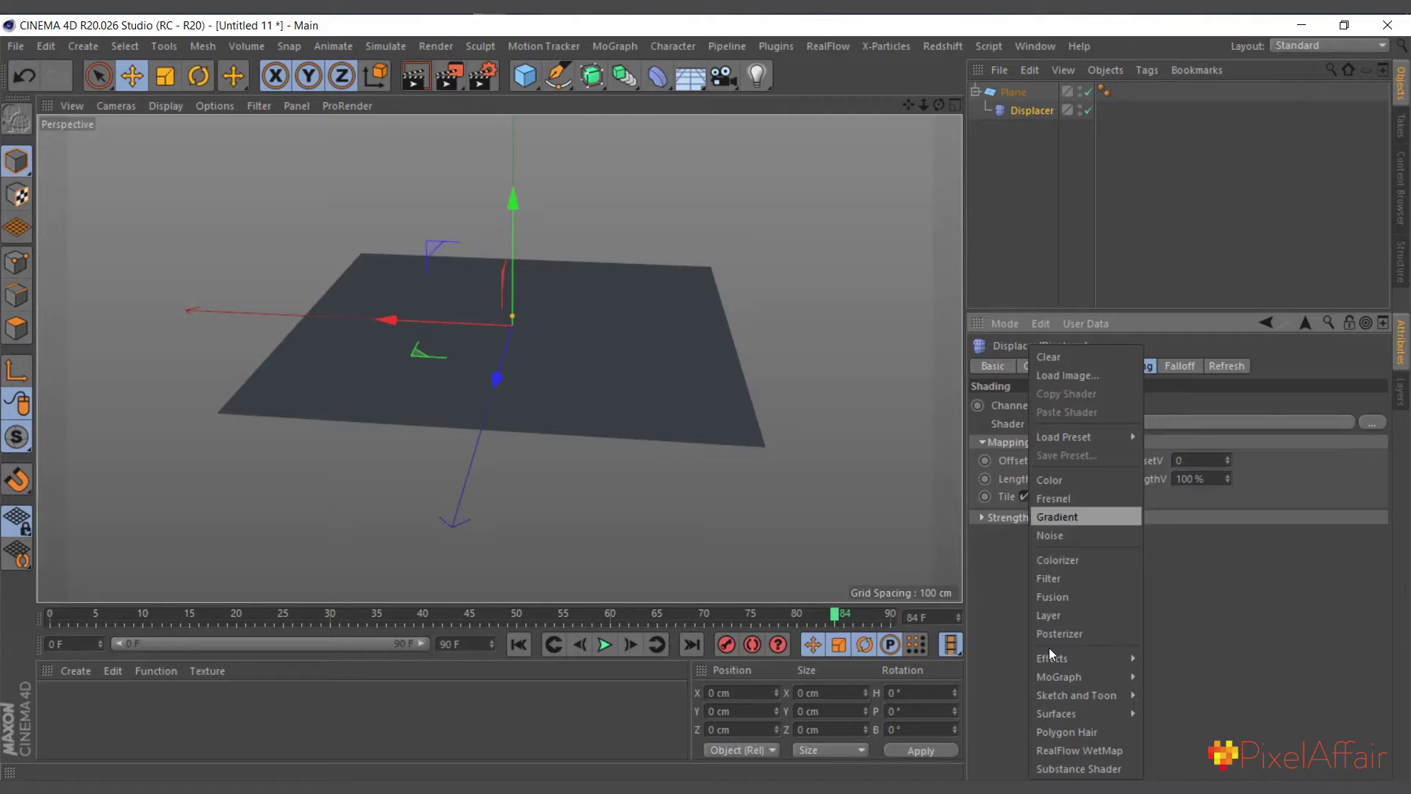
click(1061, 522)
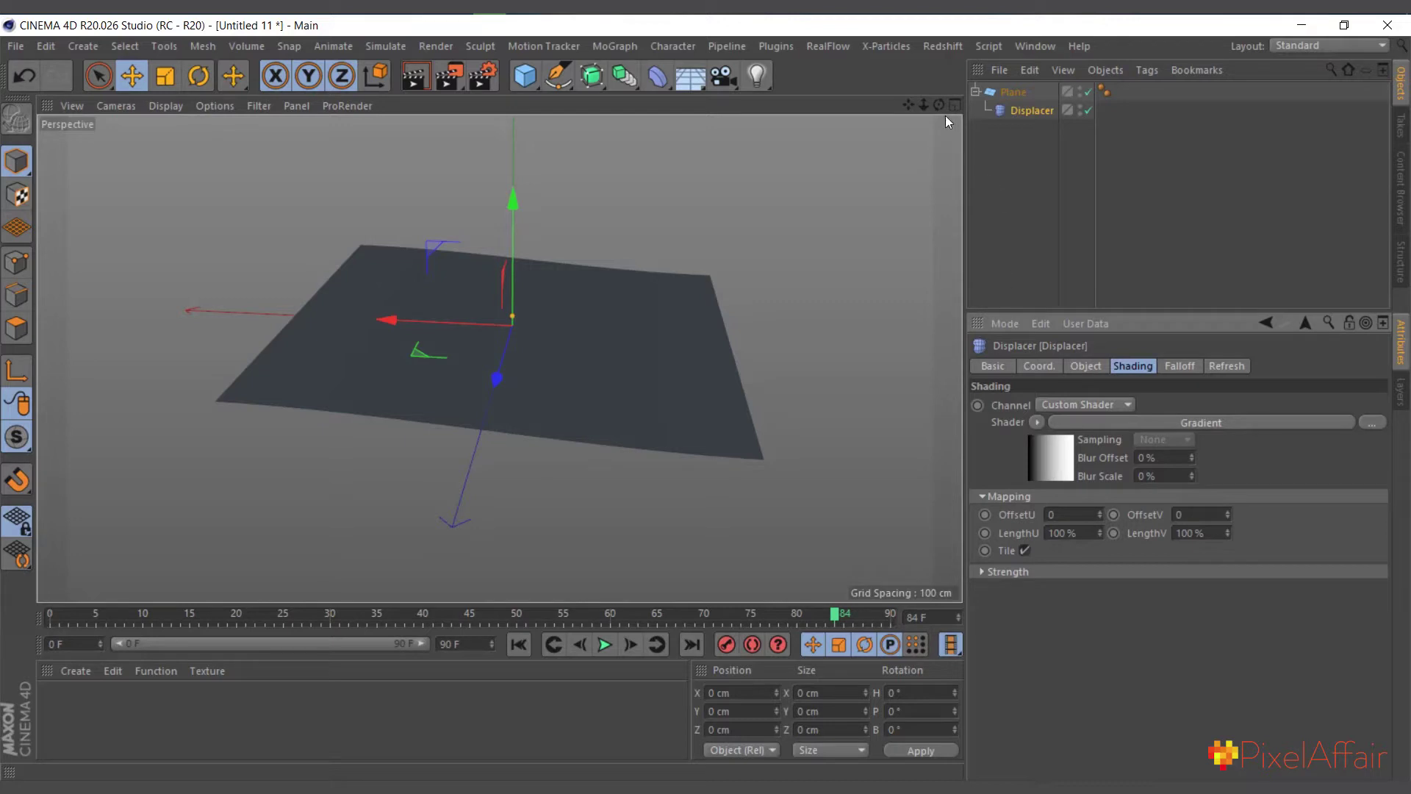
drag(939, 104, 579, 94)
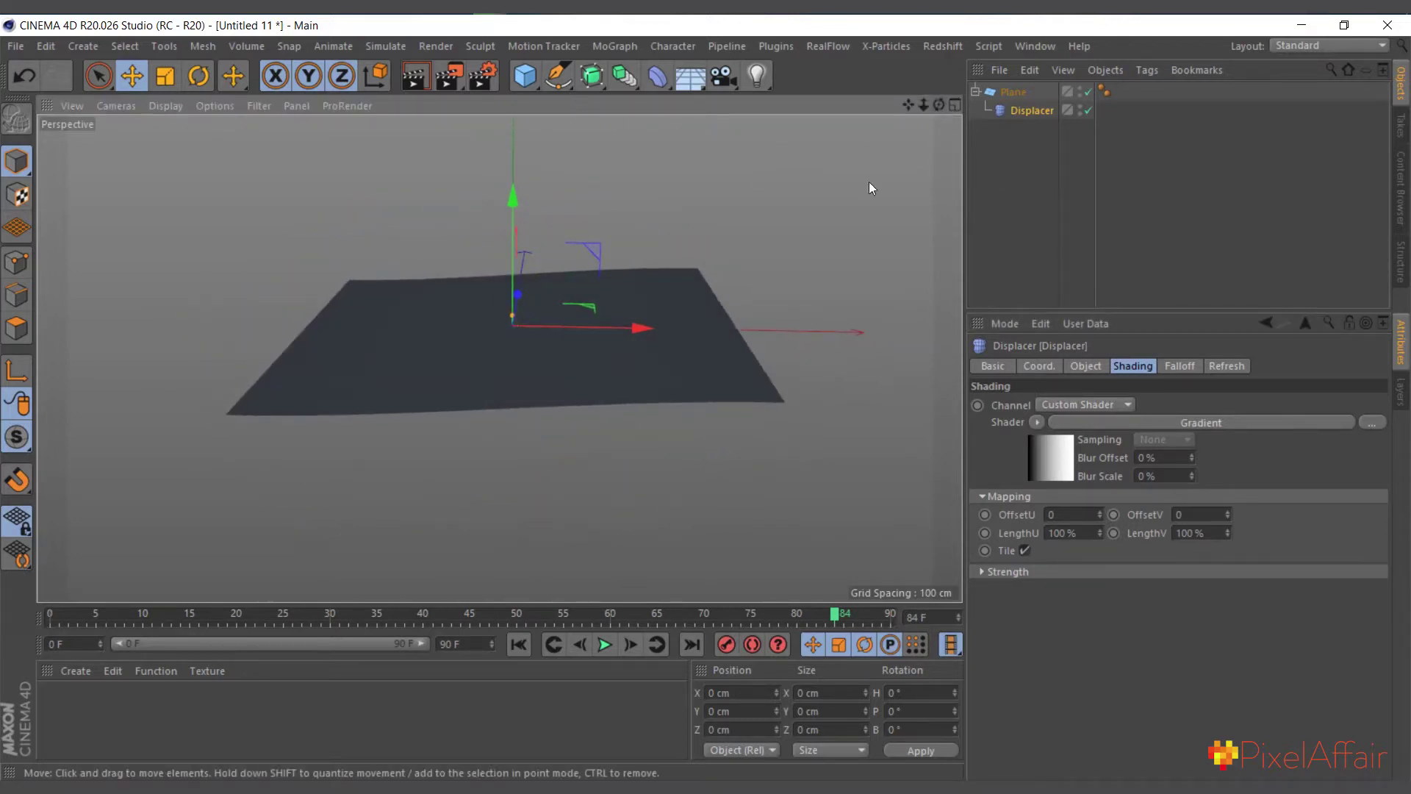
drag(908, 105, 922, 126)
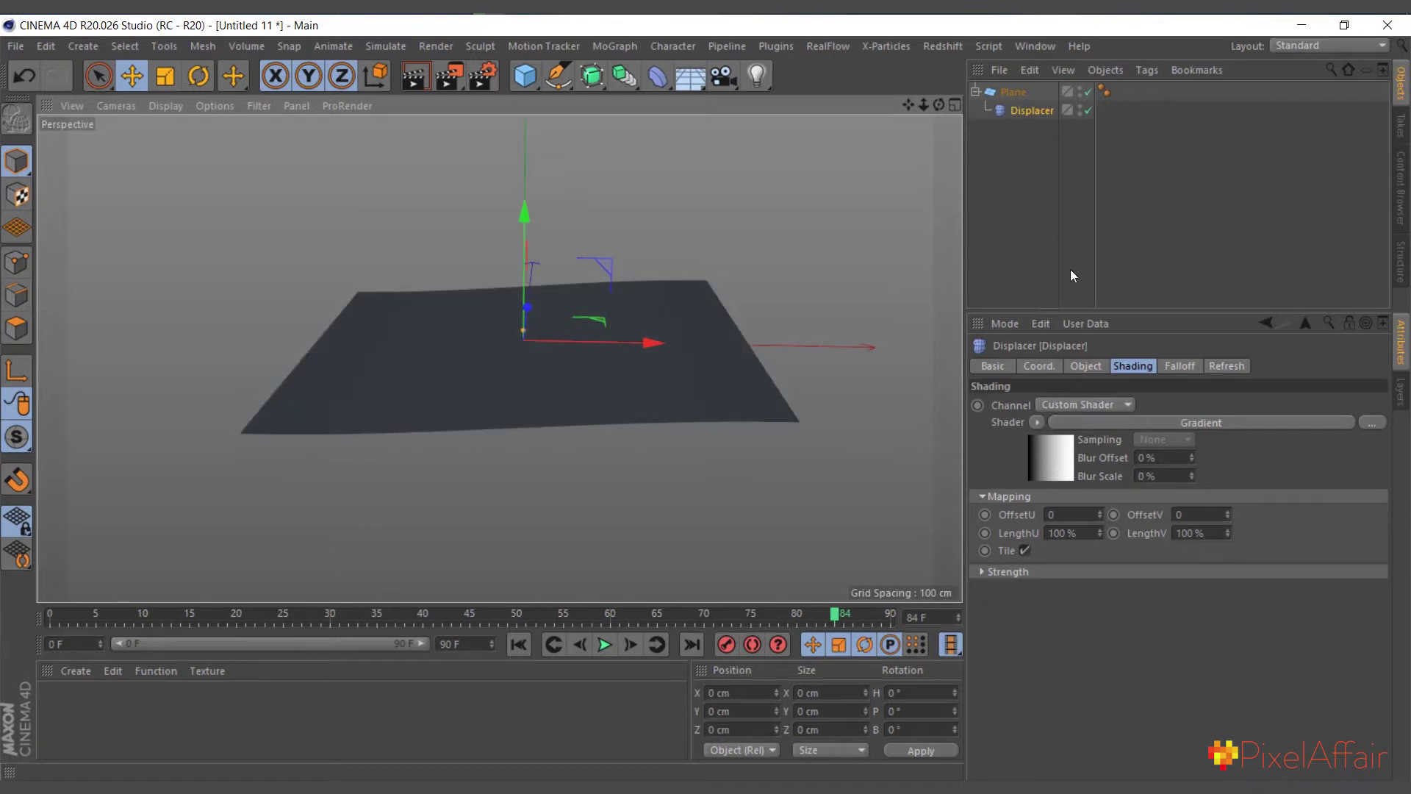
Step: Set the Displacer height to 147 cm and pull the Gradient's black and white knots together
click(1085, 366)
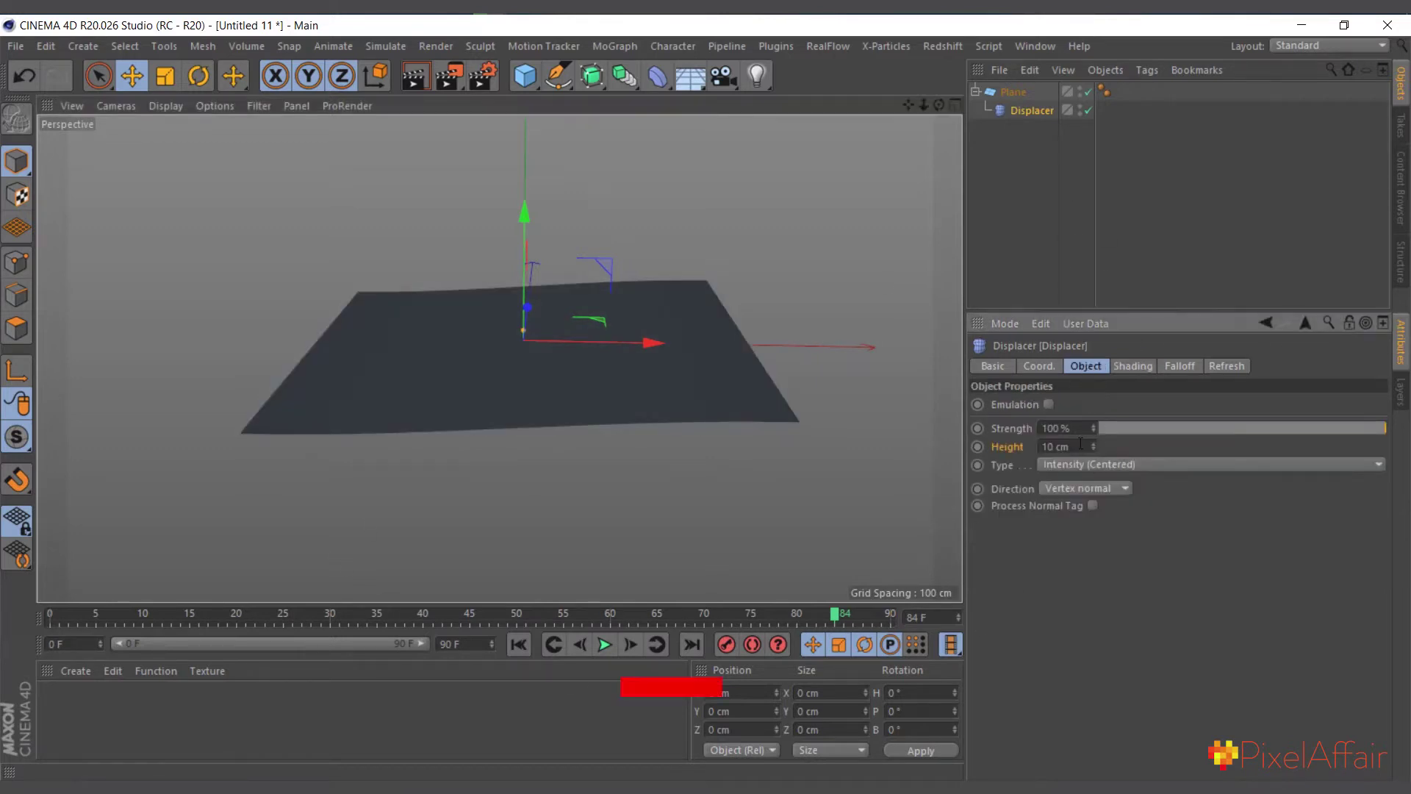
drag(1094, 446, 1075, 319)
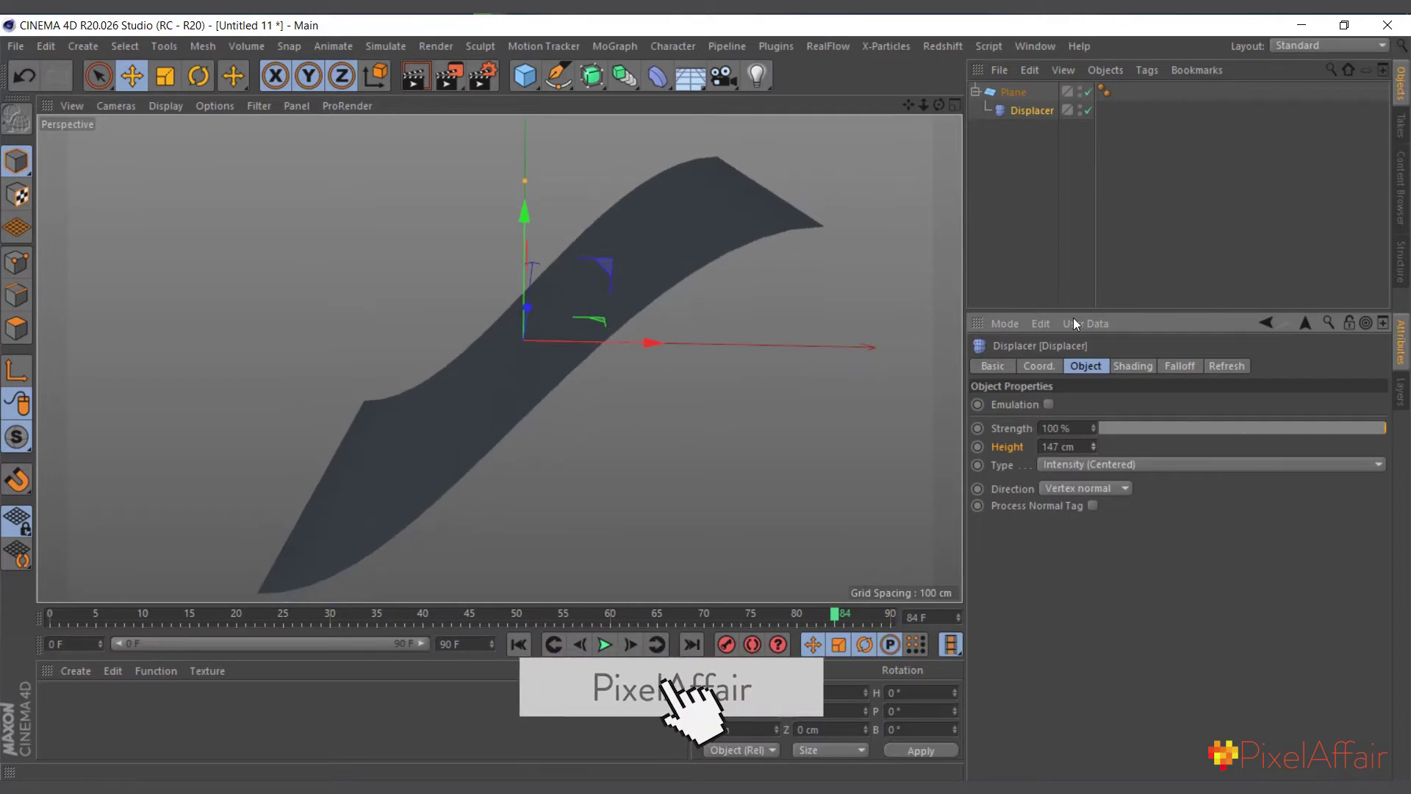
click(1125, 368)
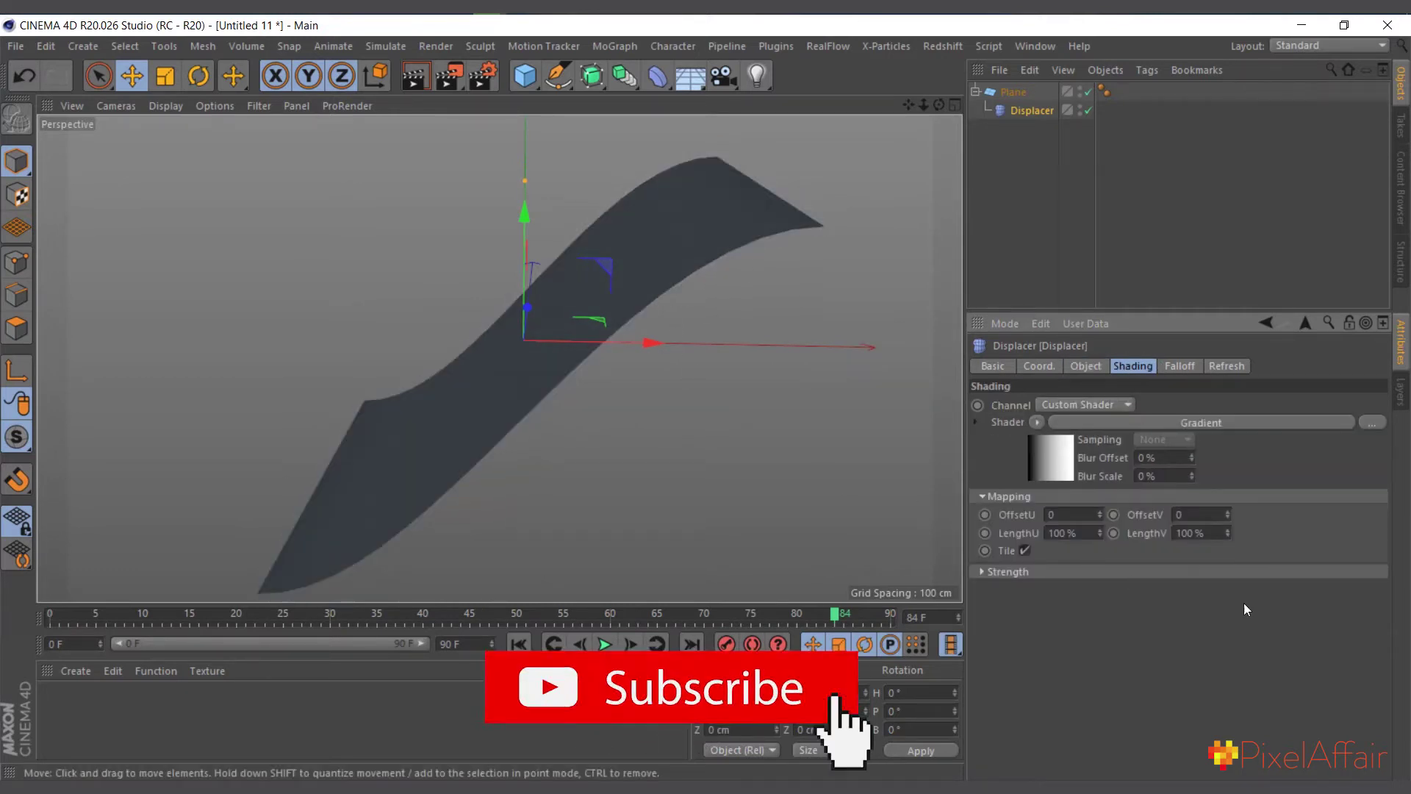
click(1103, 422)
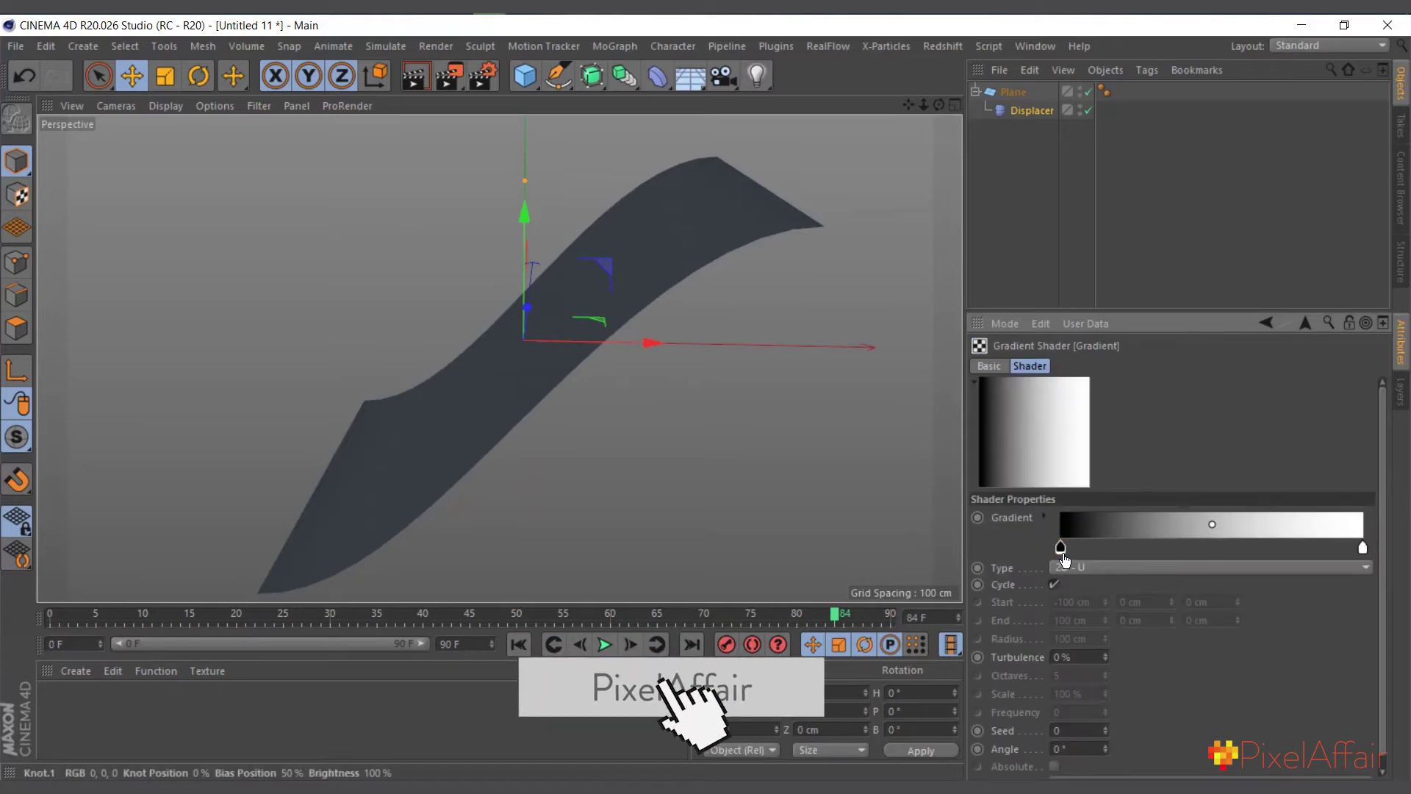
drag(1061, 548, 1186, 548)
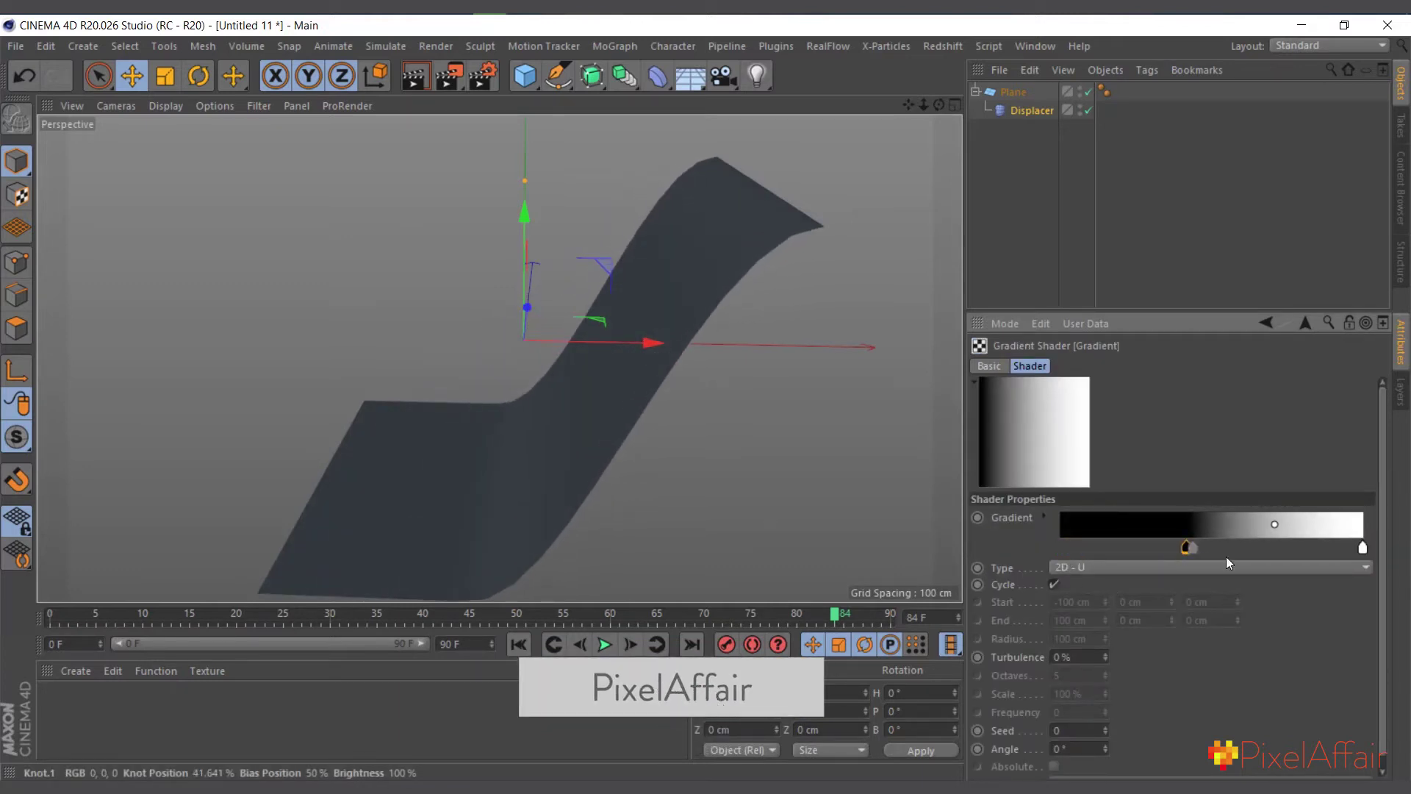
drag(1363, 548, 1244, 556)
click(1188, 549)
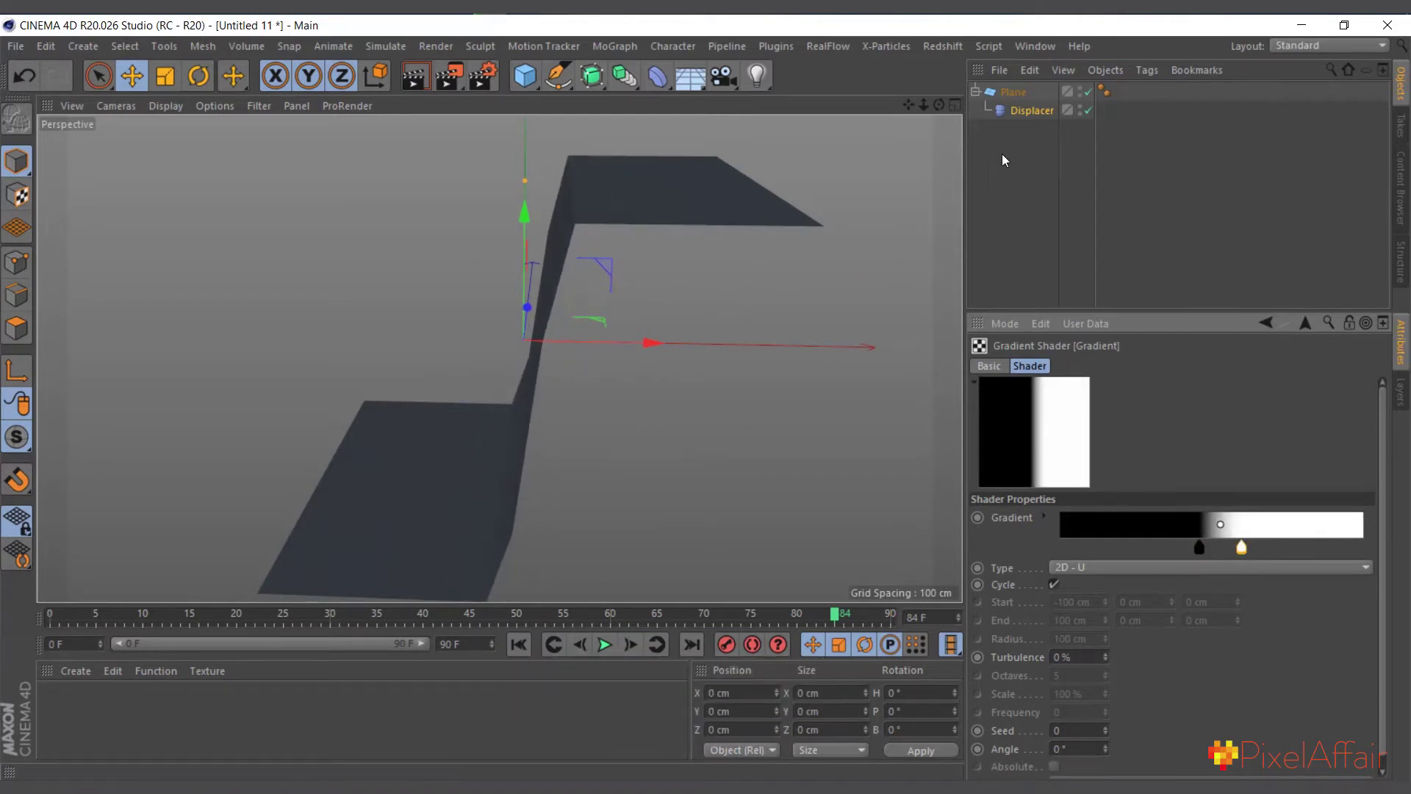
click(1025, 112)
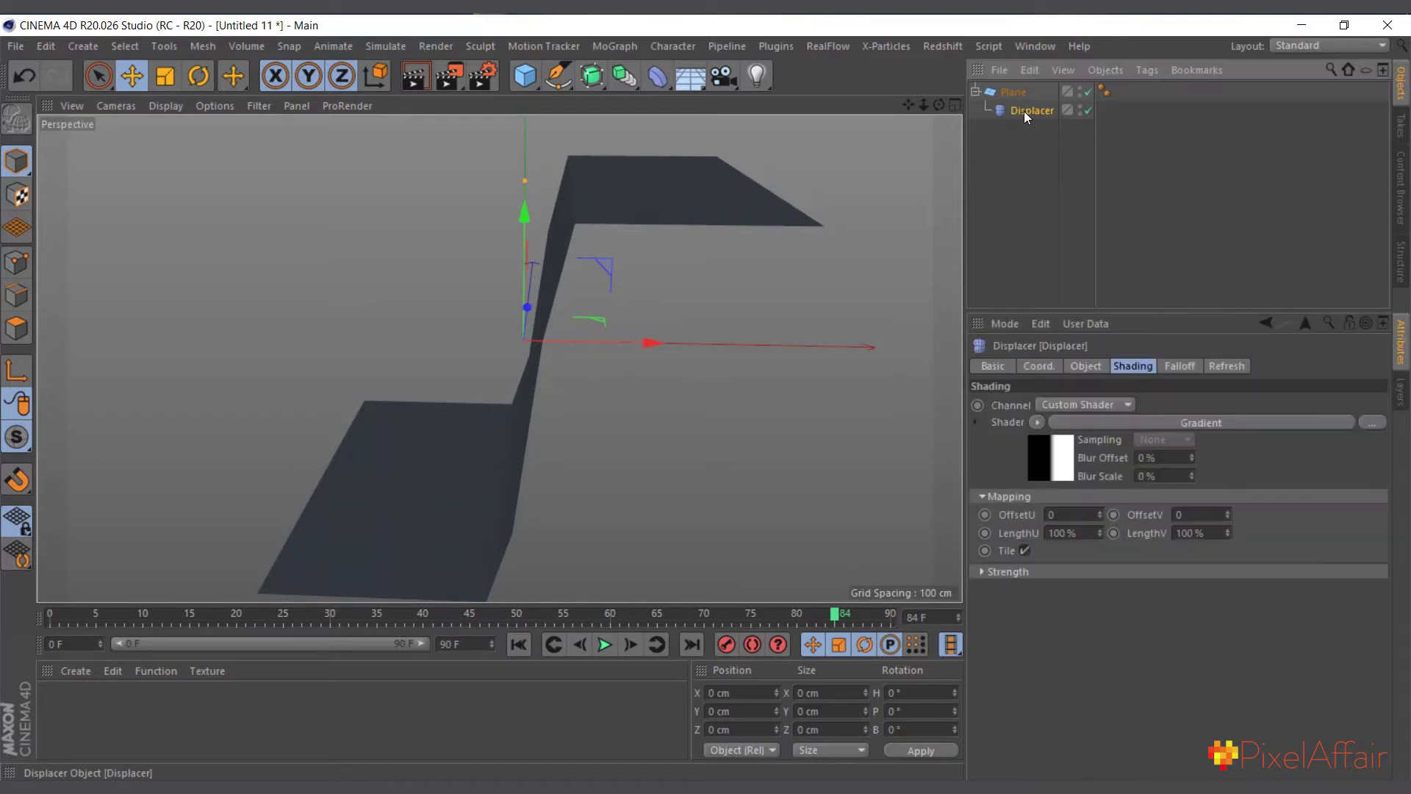
Step: Replace the Displacer's Gradient with a Noise shader at Animation Speed 0.9 and play it
click(1042, 424)
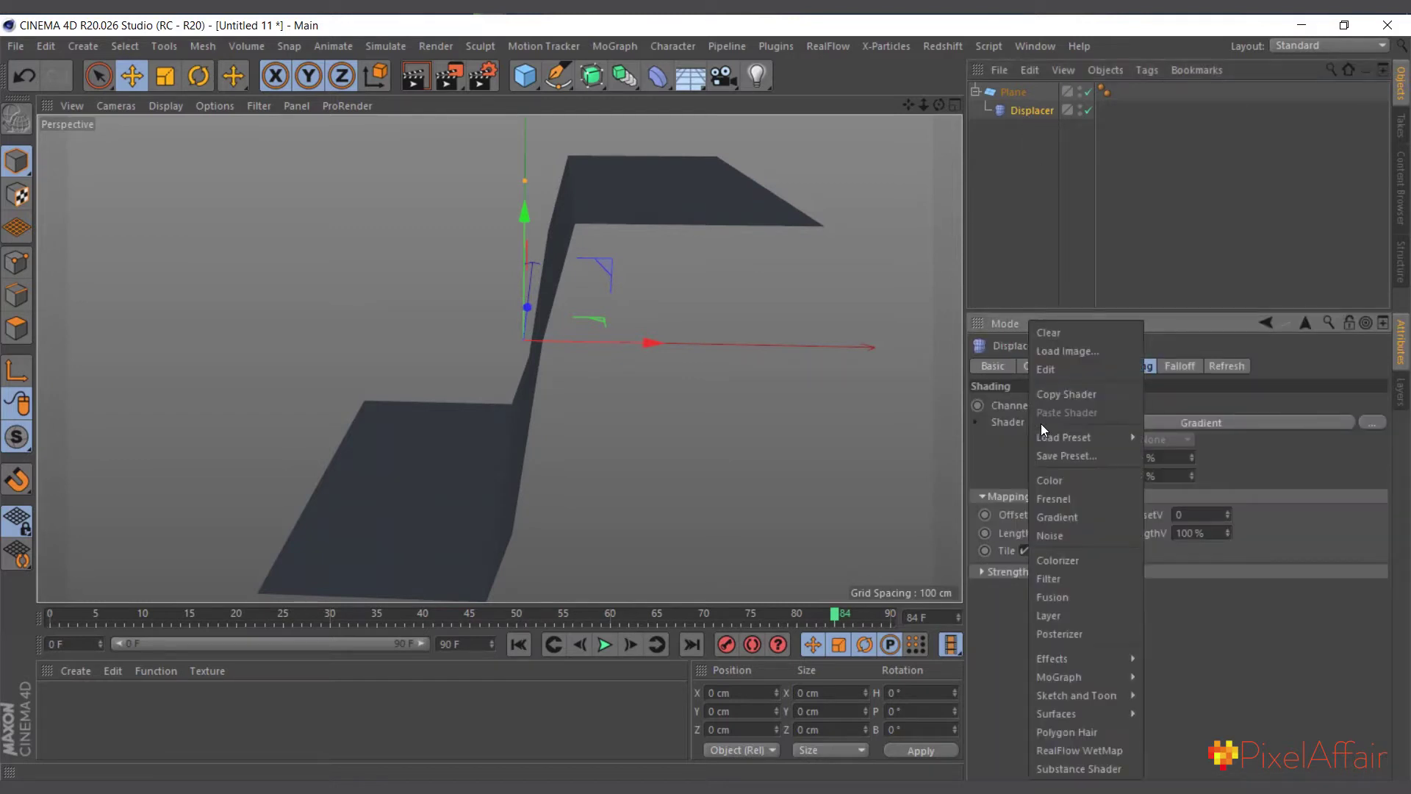
click(1061, 540)
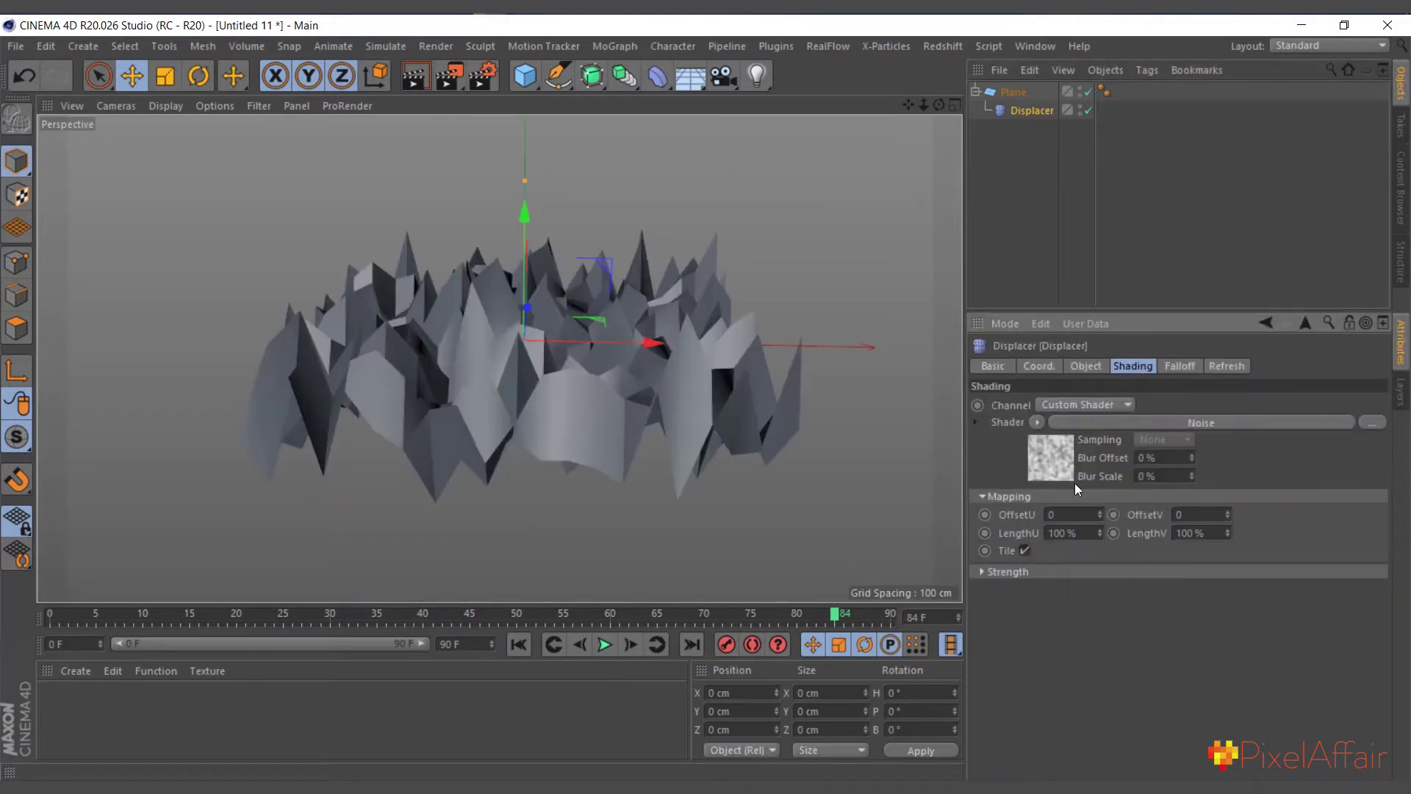
click(1053, 469)
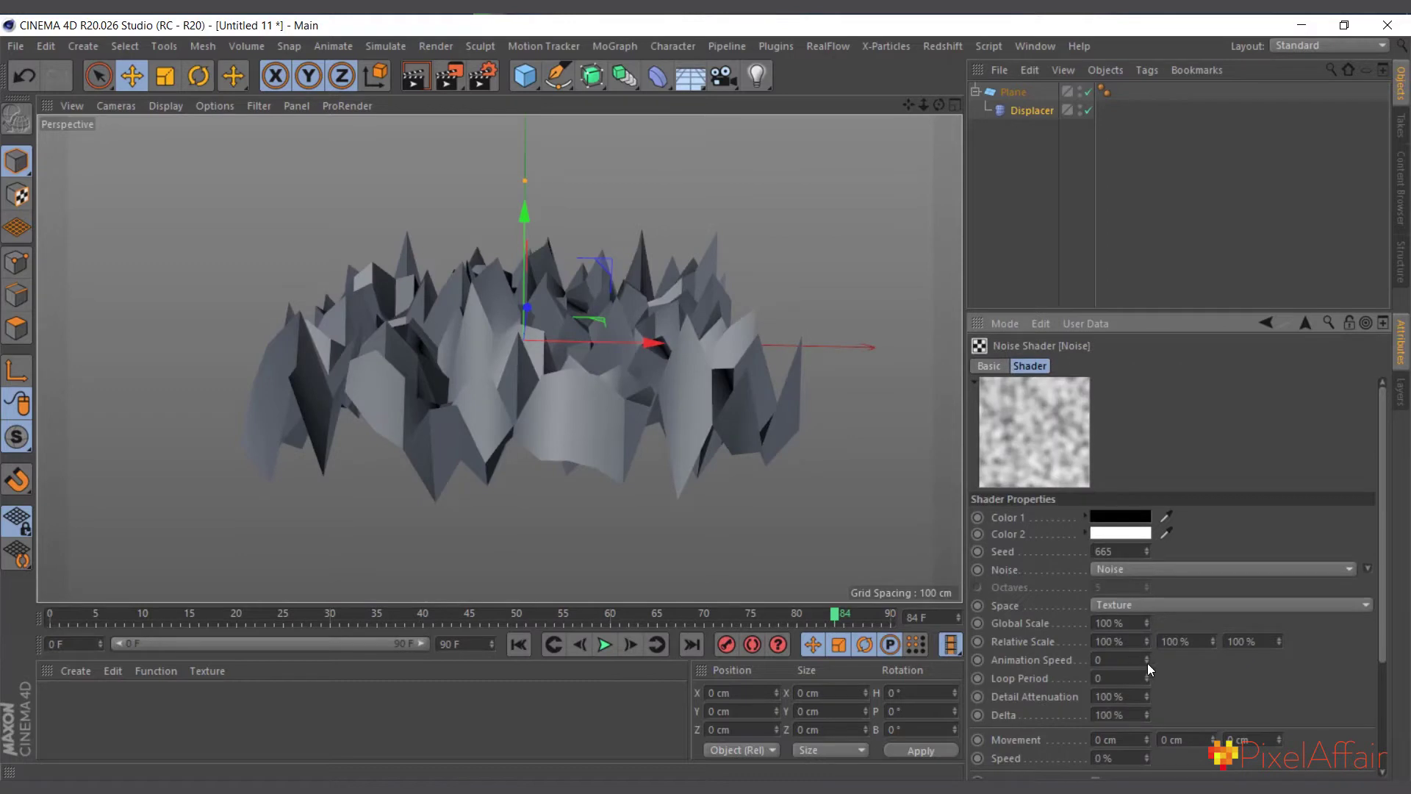
drag(1149, 664, 1145, 650)
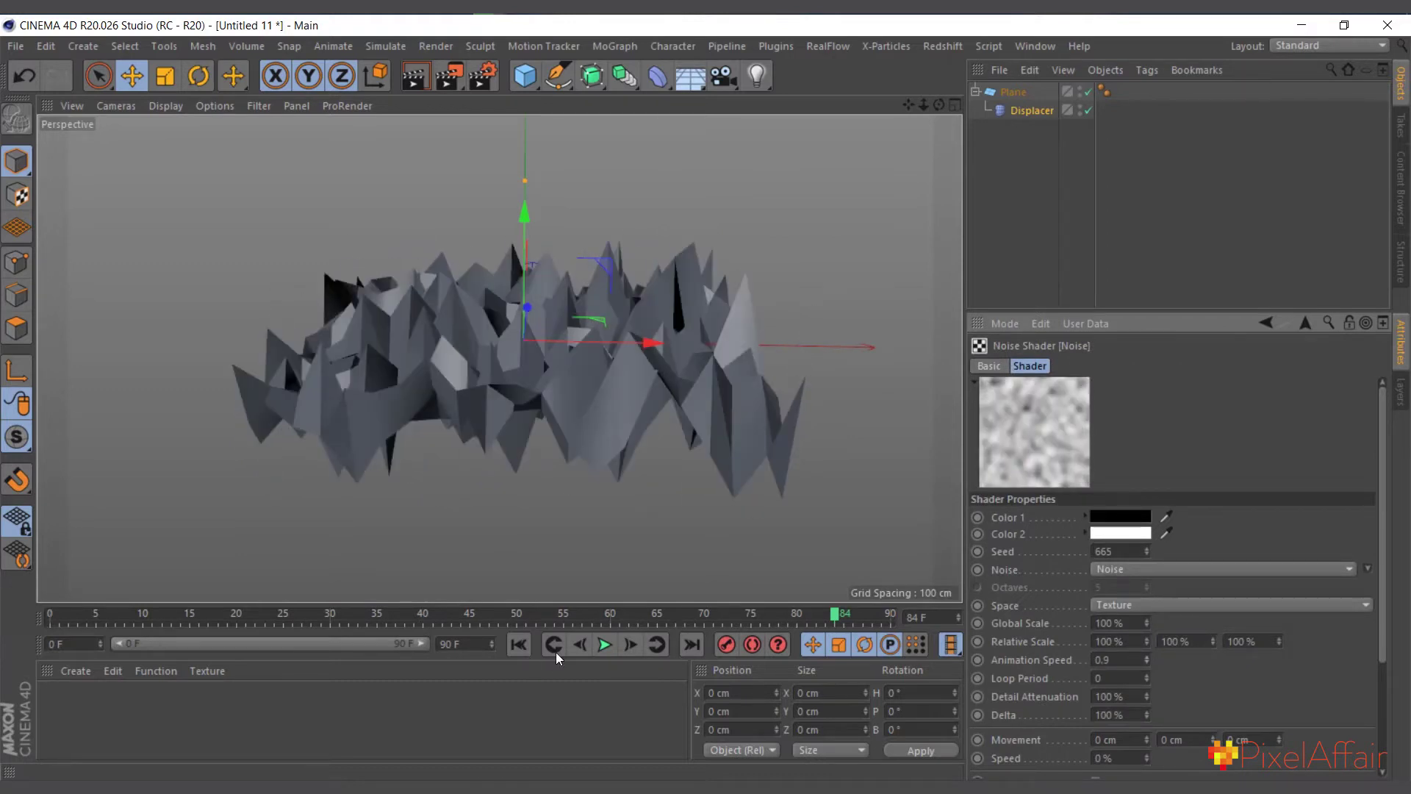
click(605, 645)
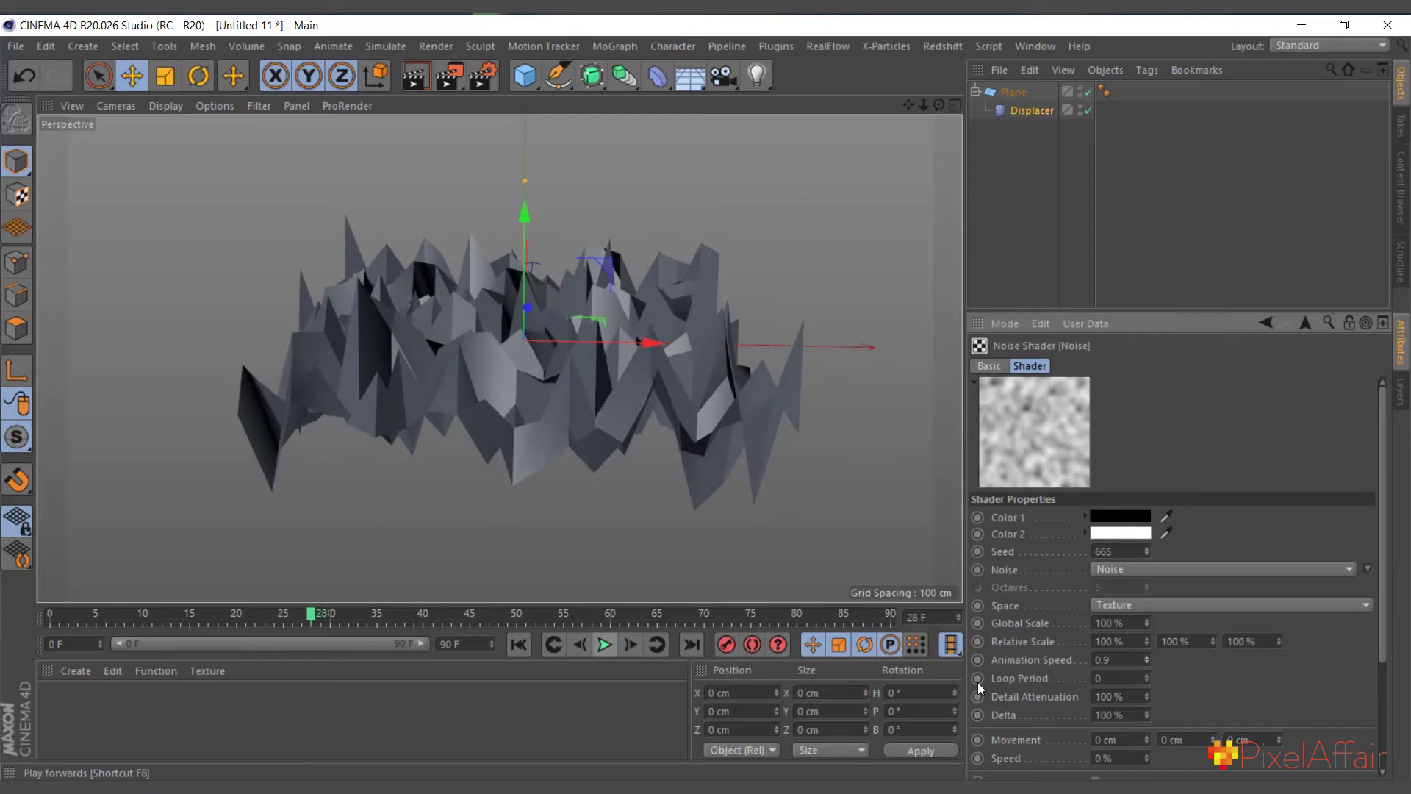
click(1025, 109)
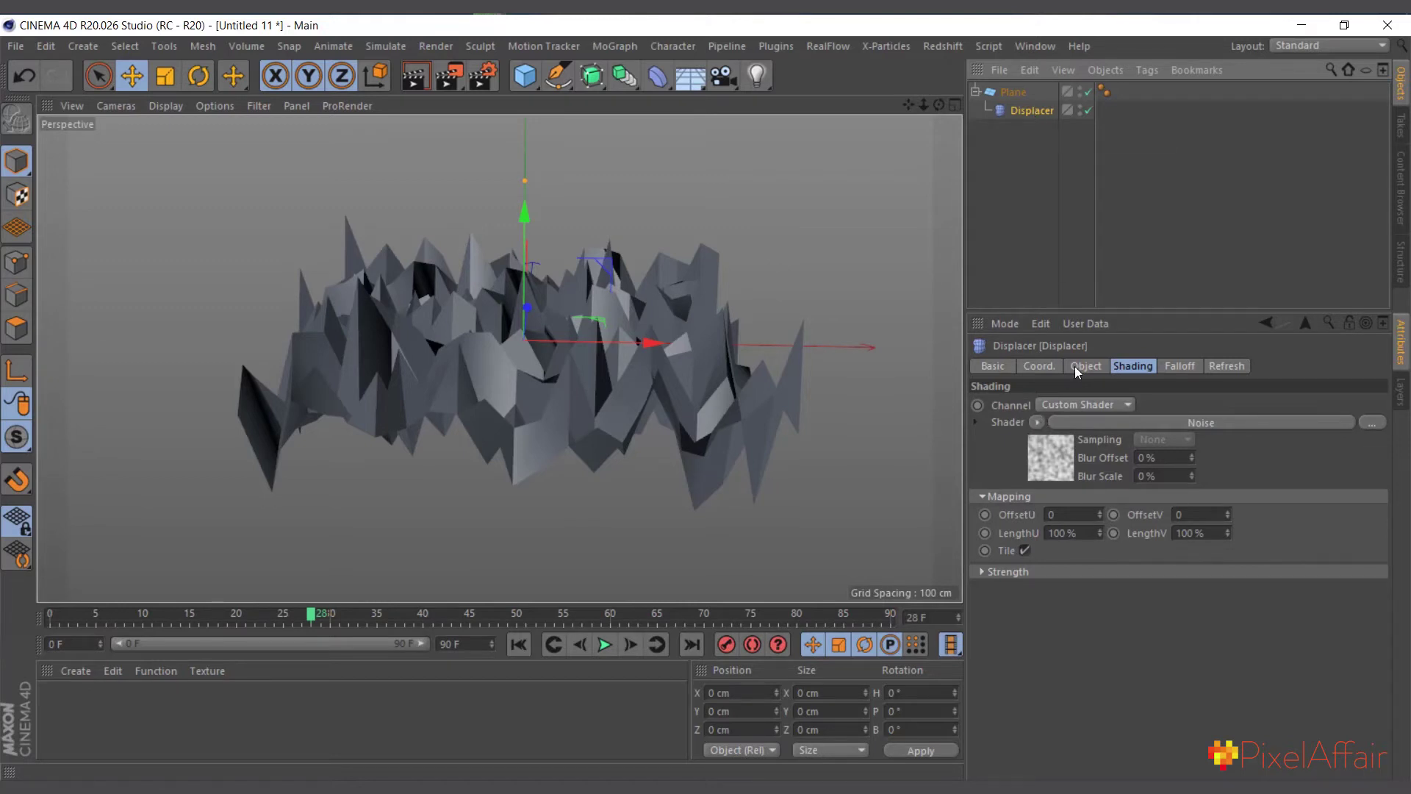
Step: Add a 200 cm Cube primitive to the scene
click(976, 91)
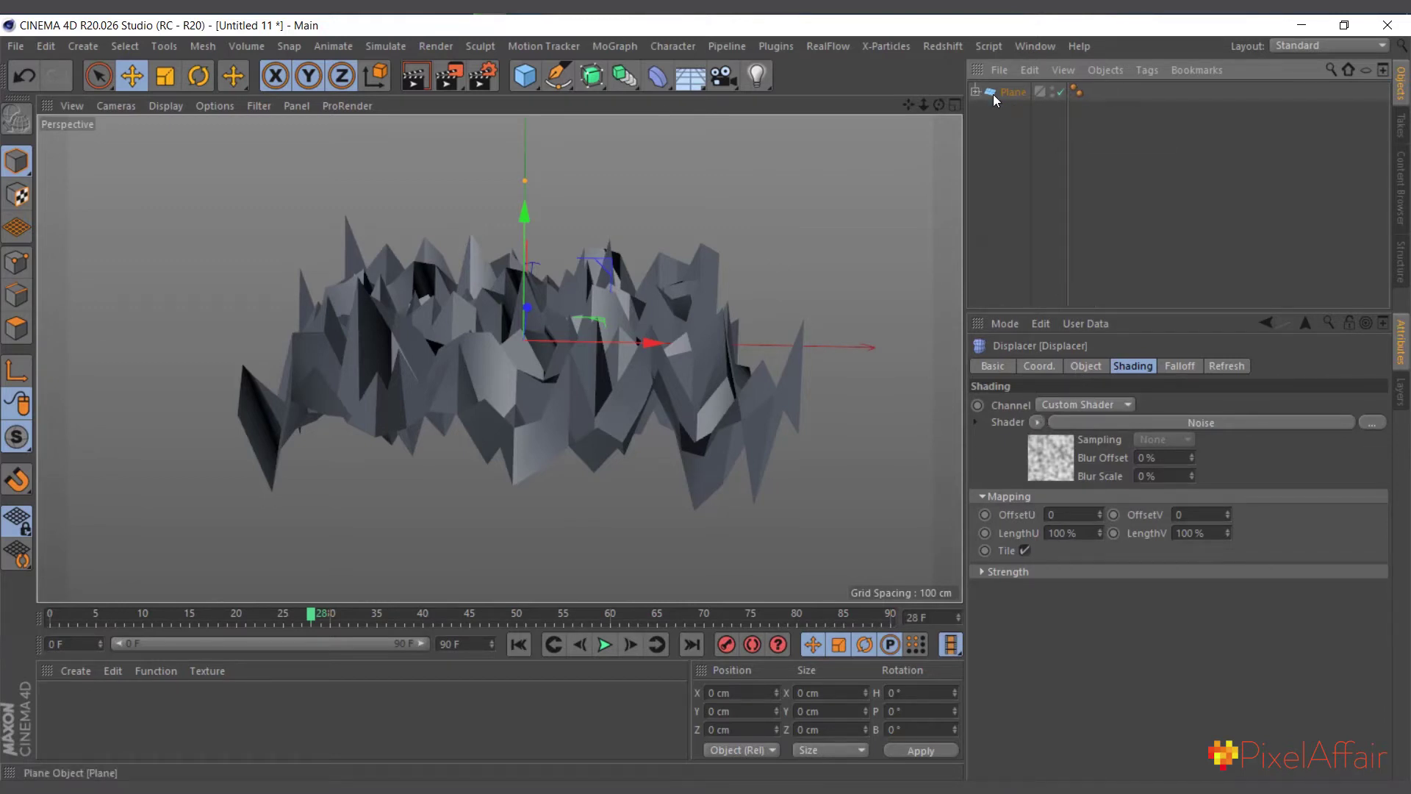
click(994, 92)
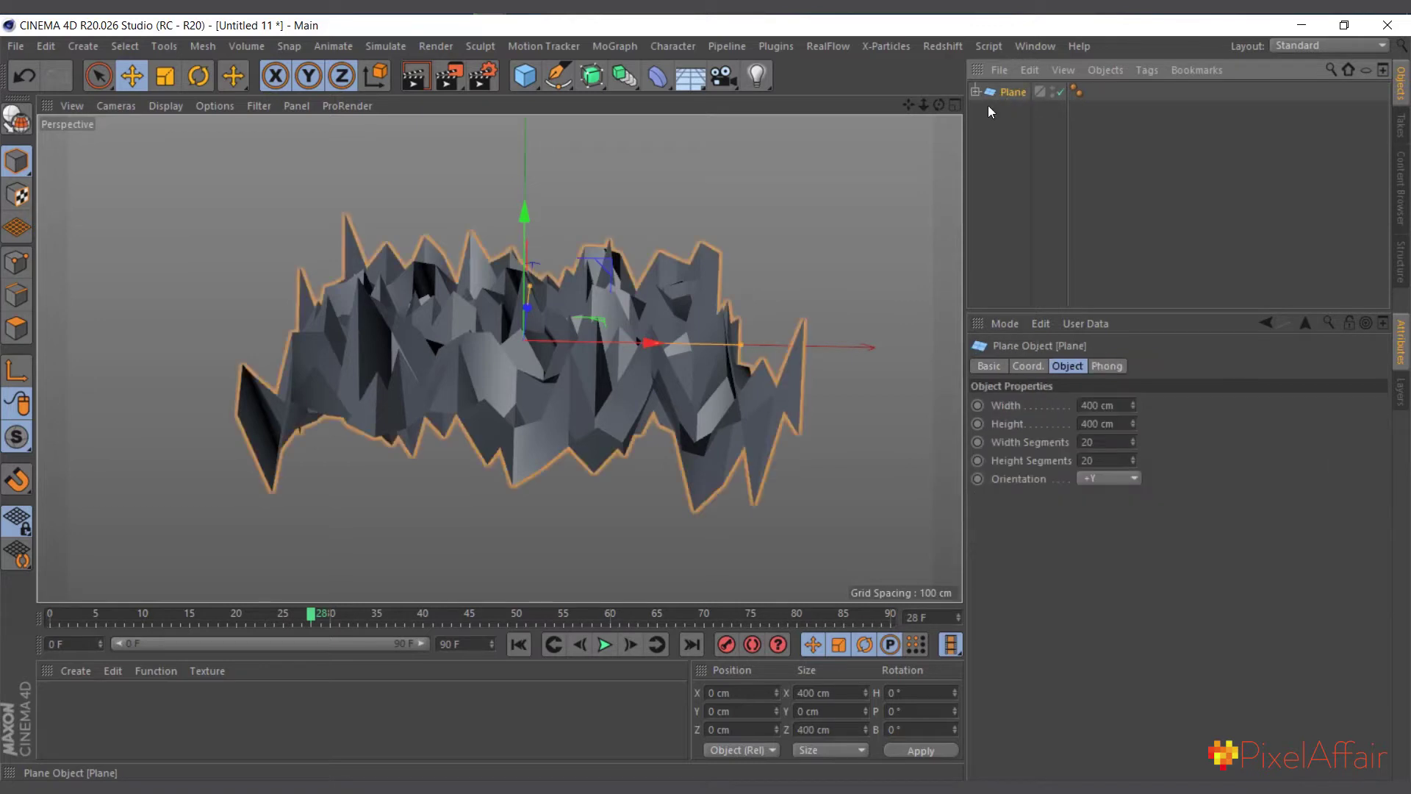
click(525, 75)
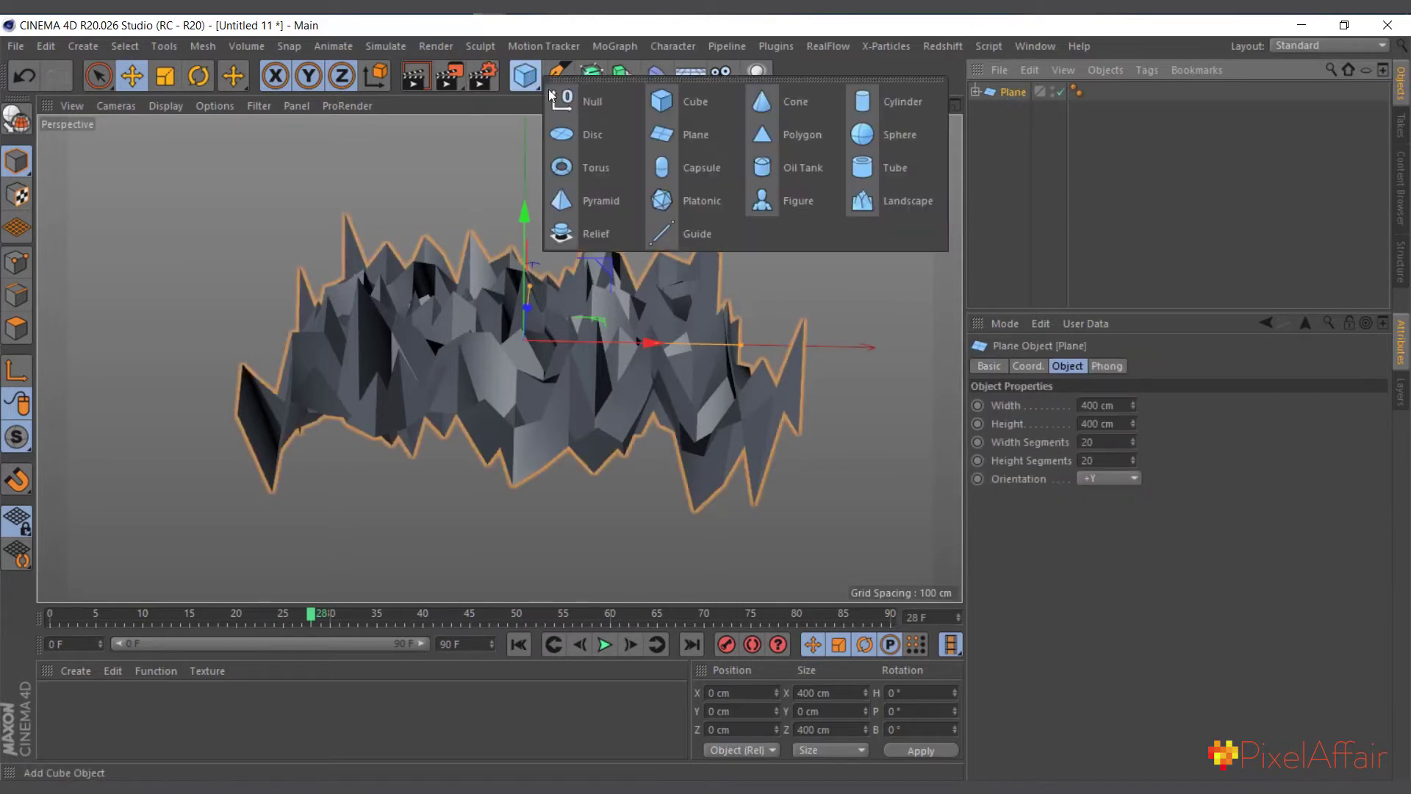
click(660, 101)
Step: Hide the displaced Plane in the viewport and move the Displacer under the Cube
click(976, 109)
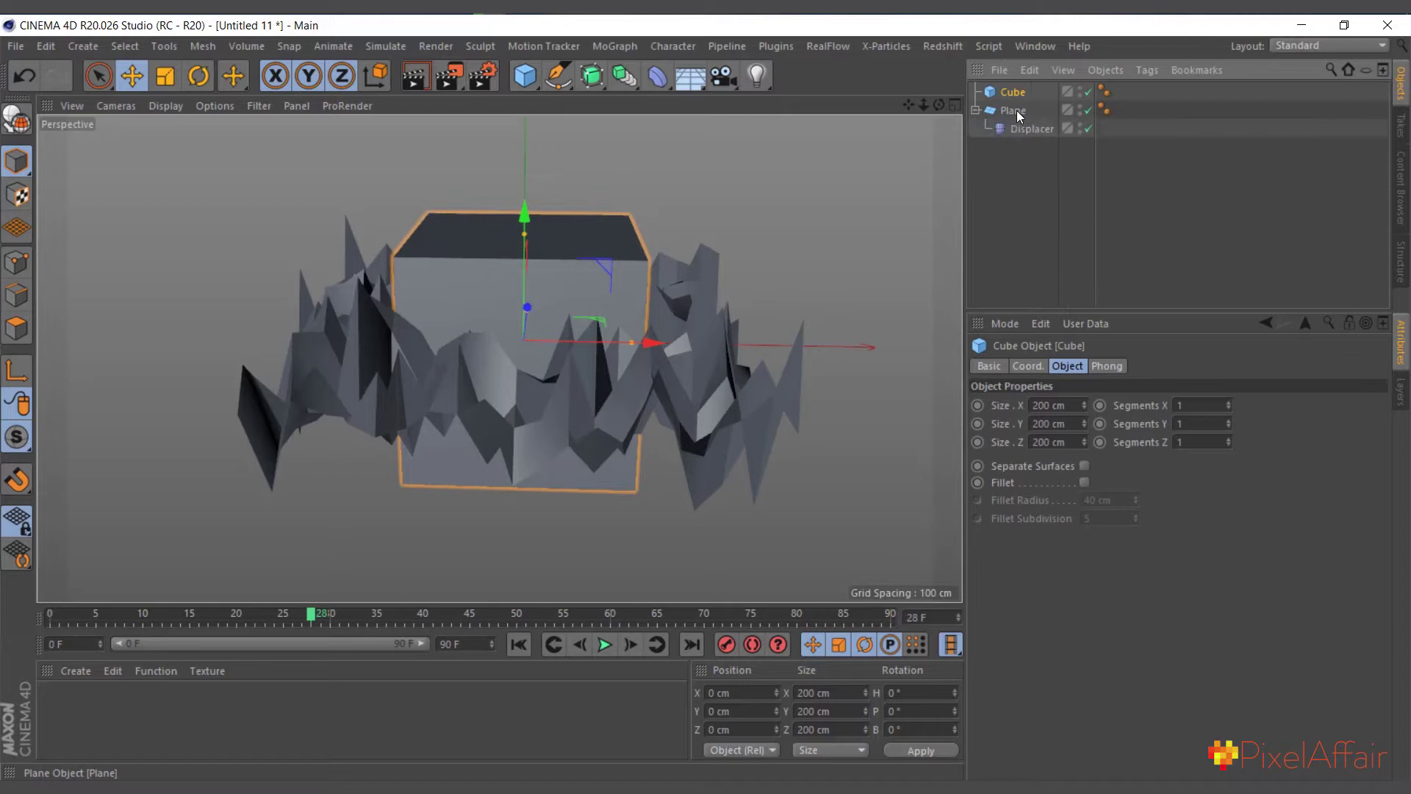
click(976, 110)
click(1013, 110)
double_click(1053, 106)
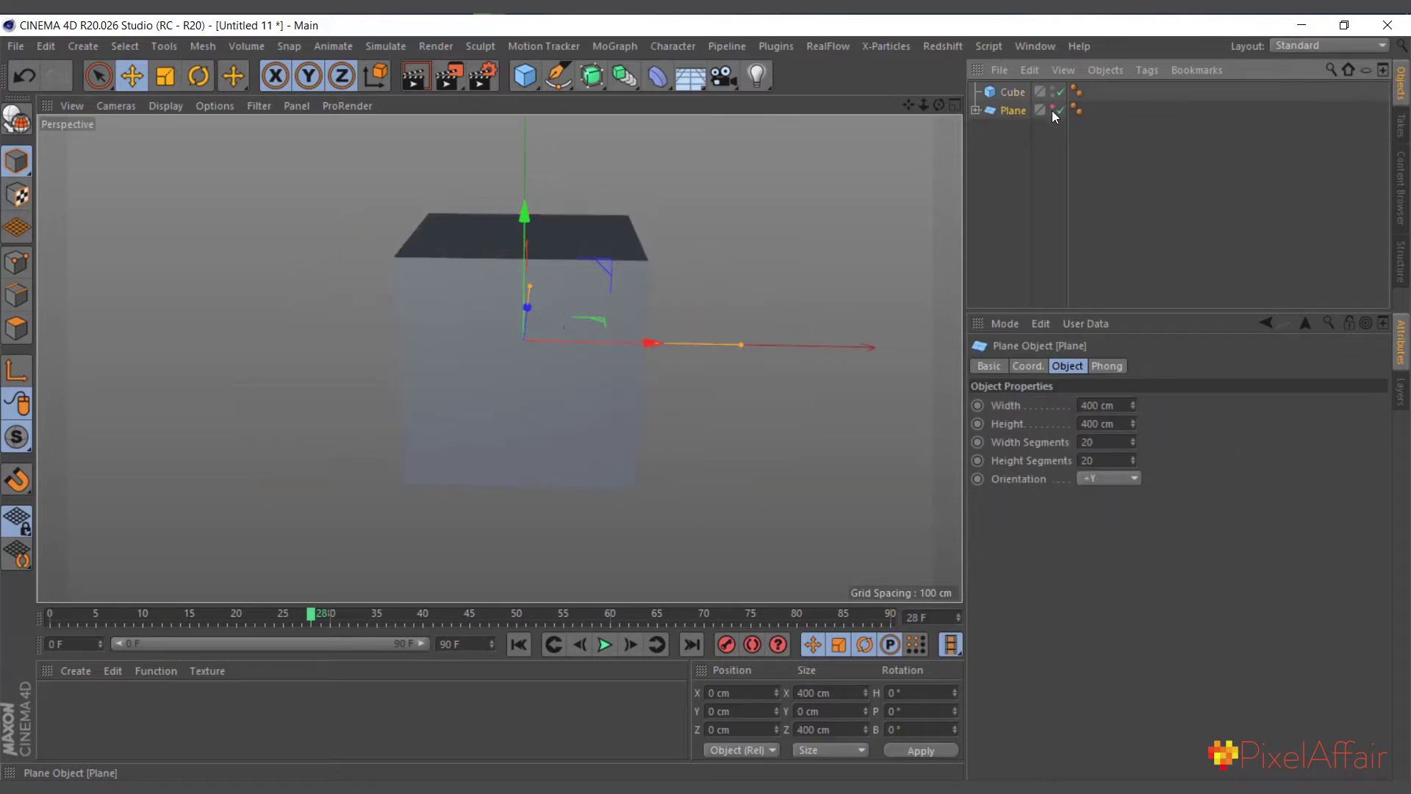
click(1015, 92)
drag(1007, 97, 1004, 175)
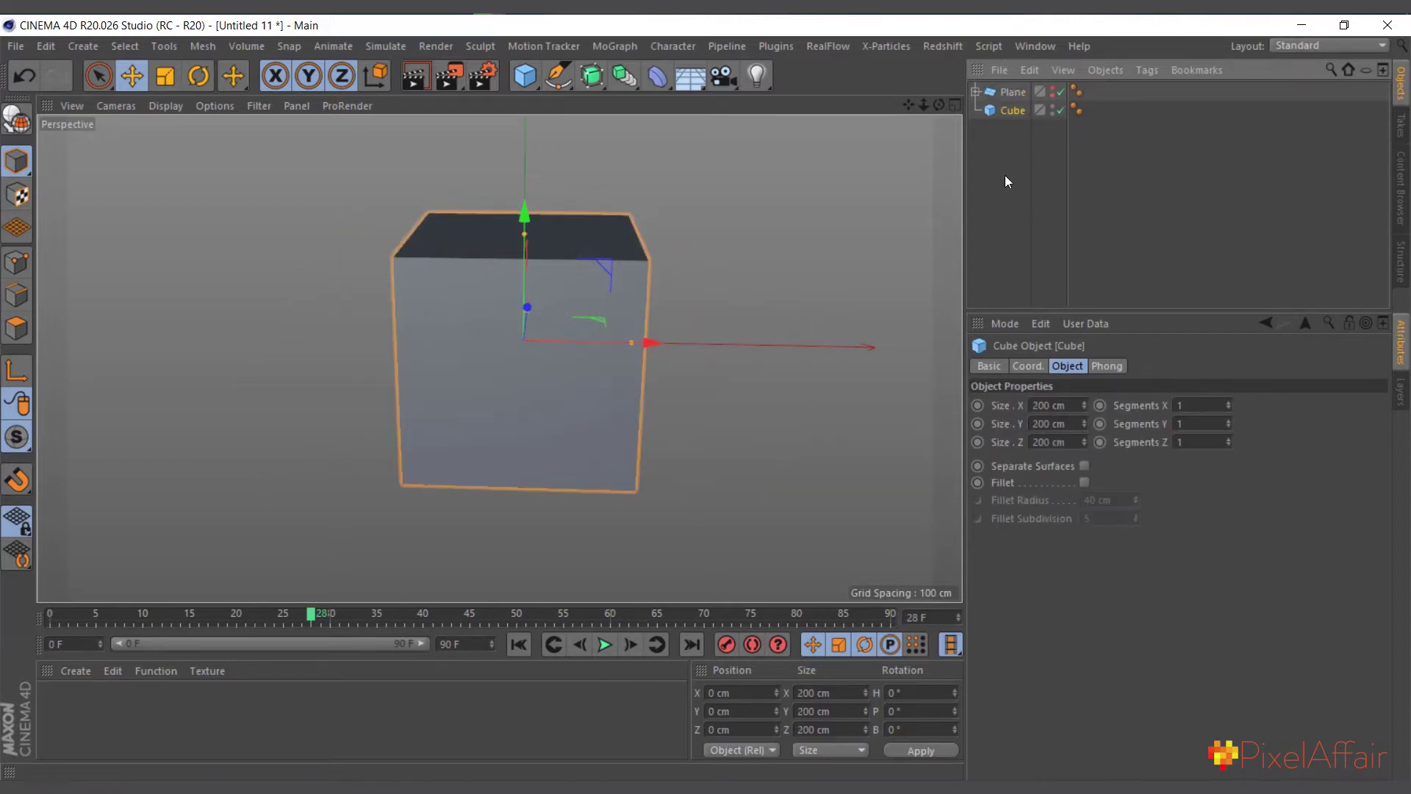
drag(530, 86, 730, 307)
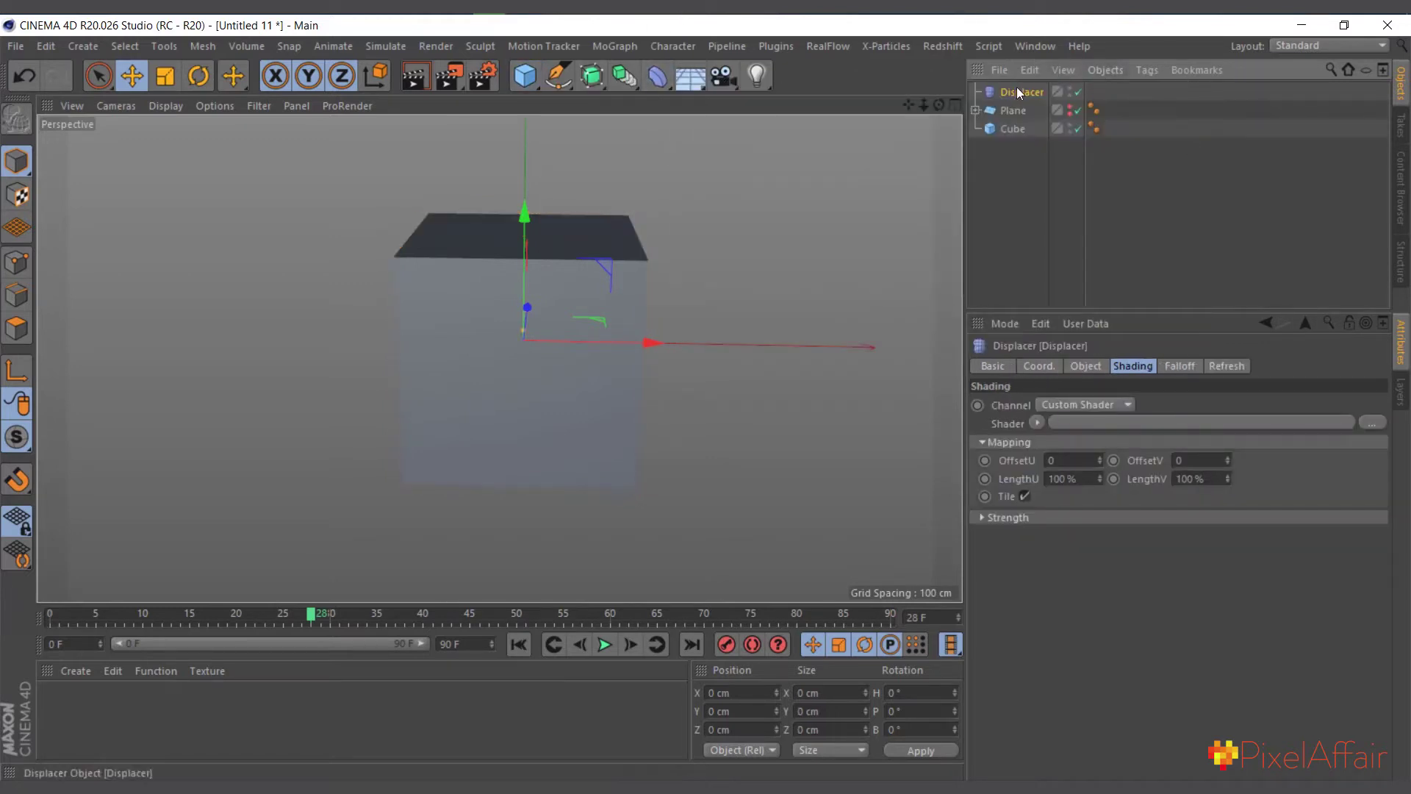
drag(1013, 128, 1013, 126)
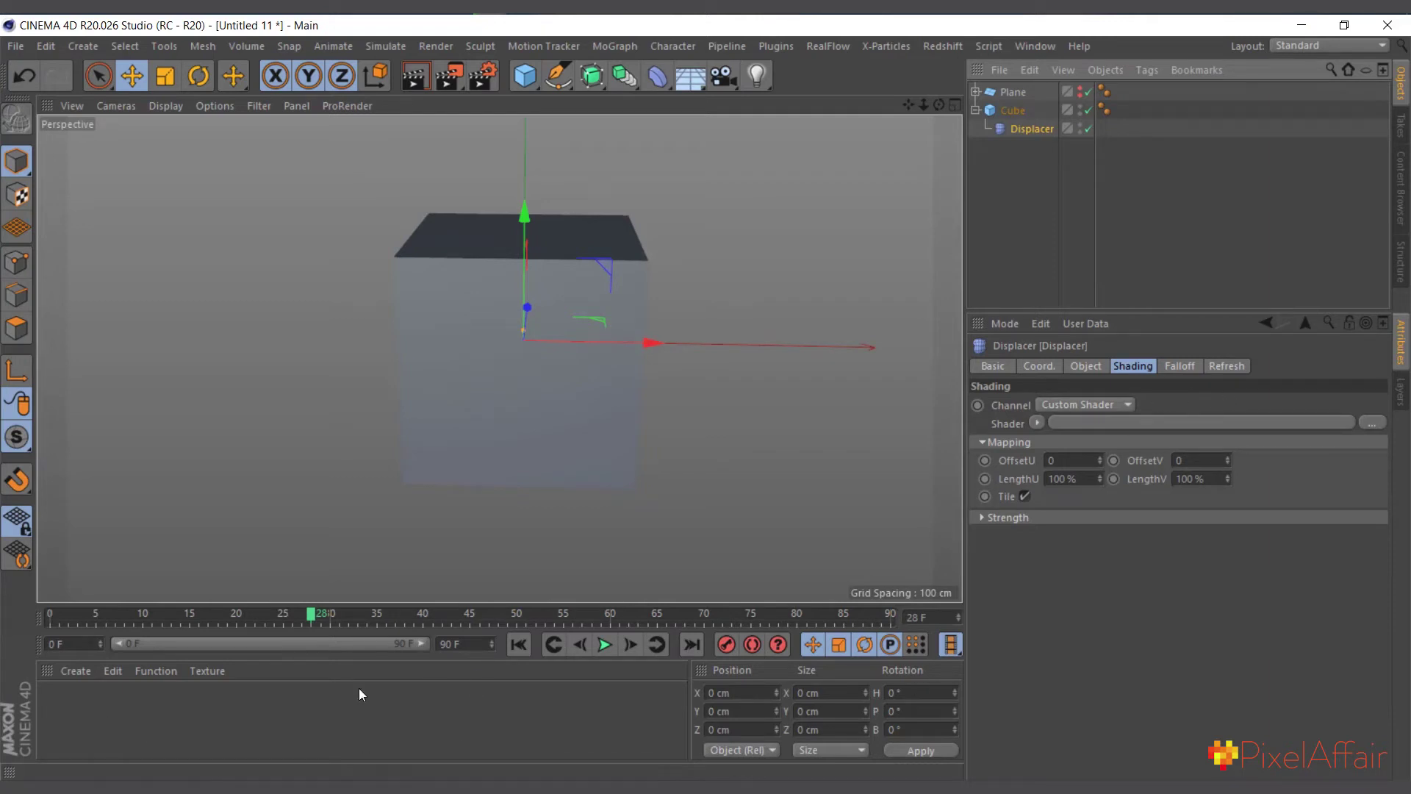
Step: Create the Mat material, give the Cube 50 segments on X, Y and Z, and apply Mat
double_click(132, 717)
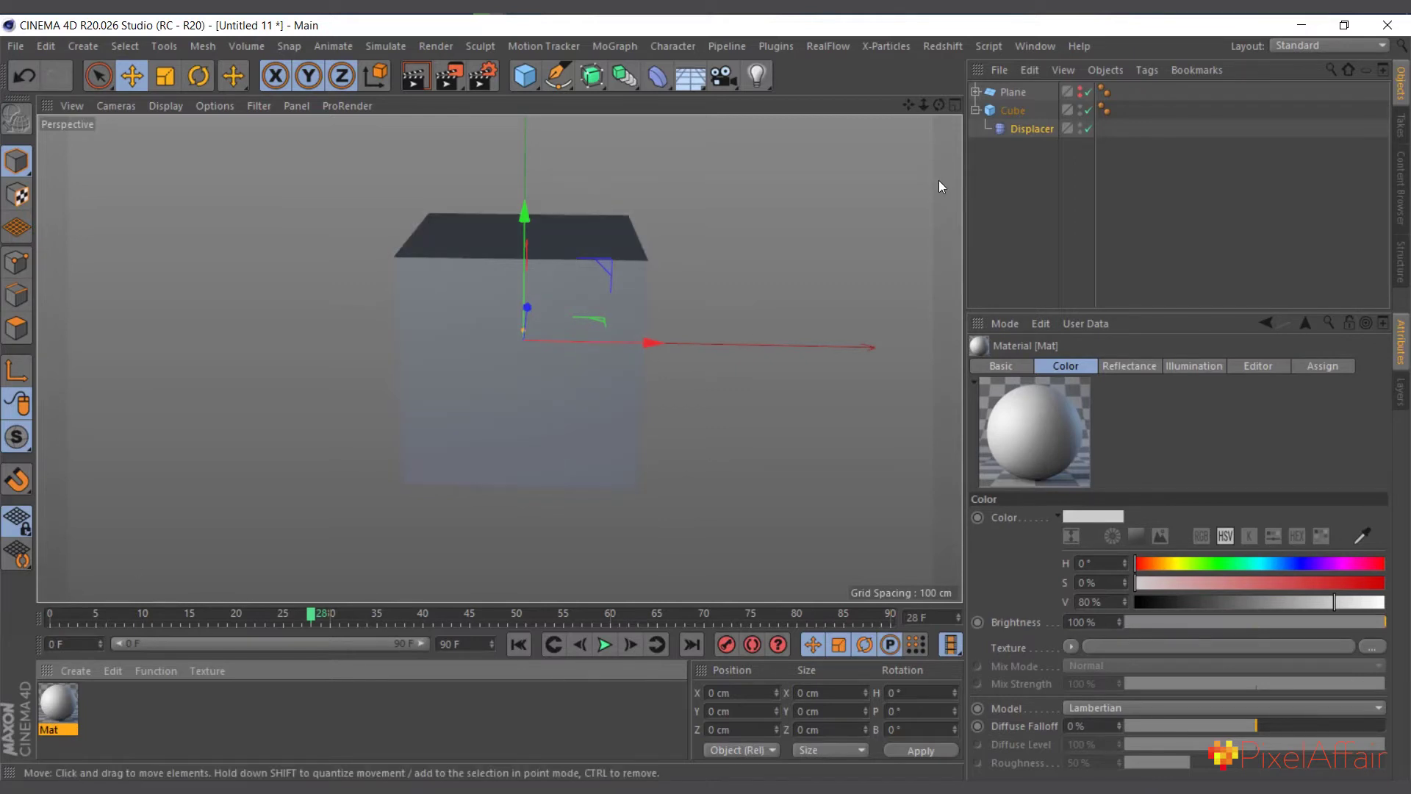
click(1004, 112)
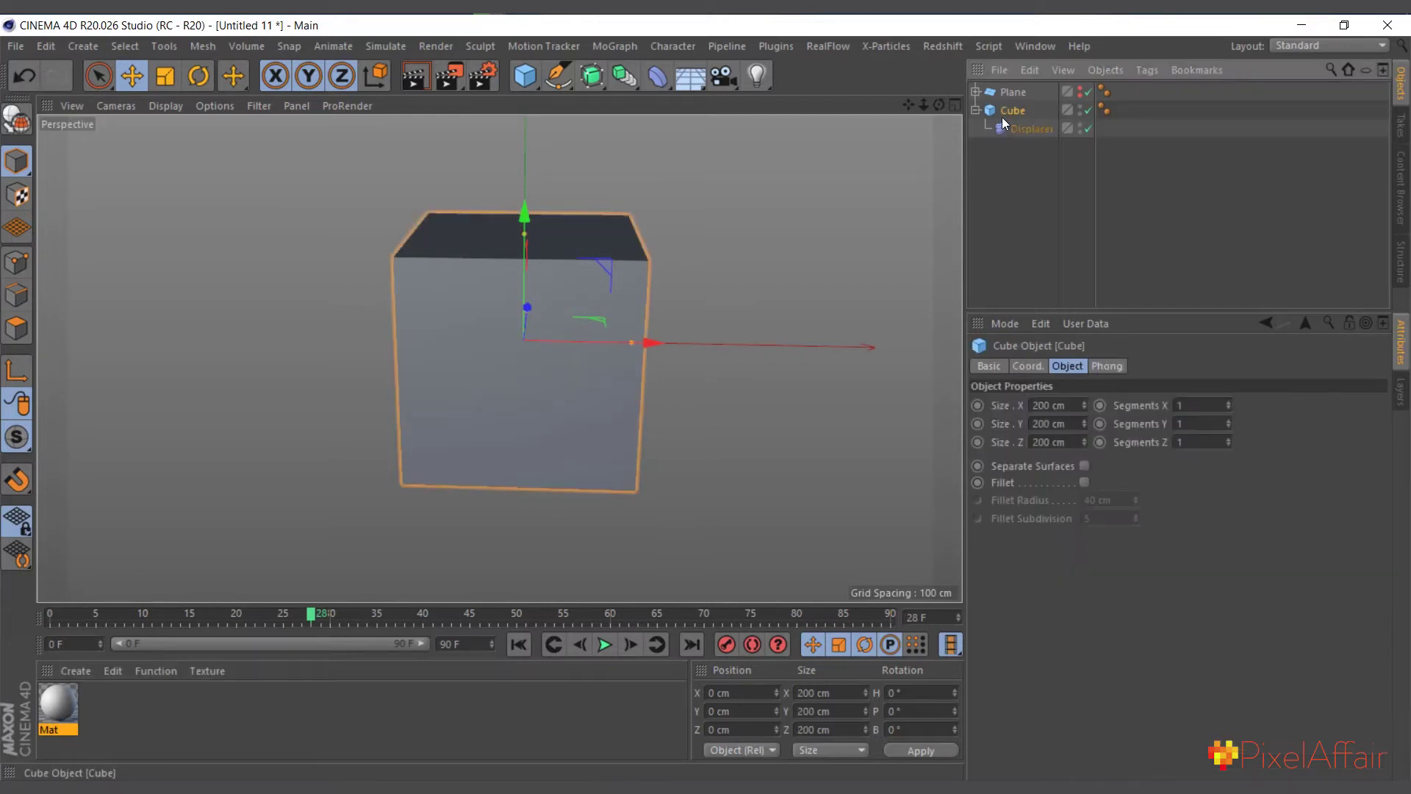
click(1204, 406)
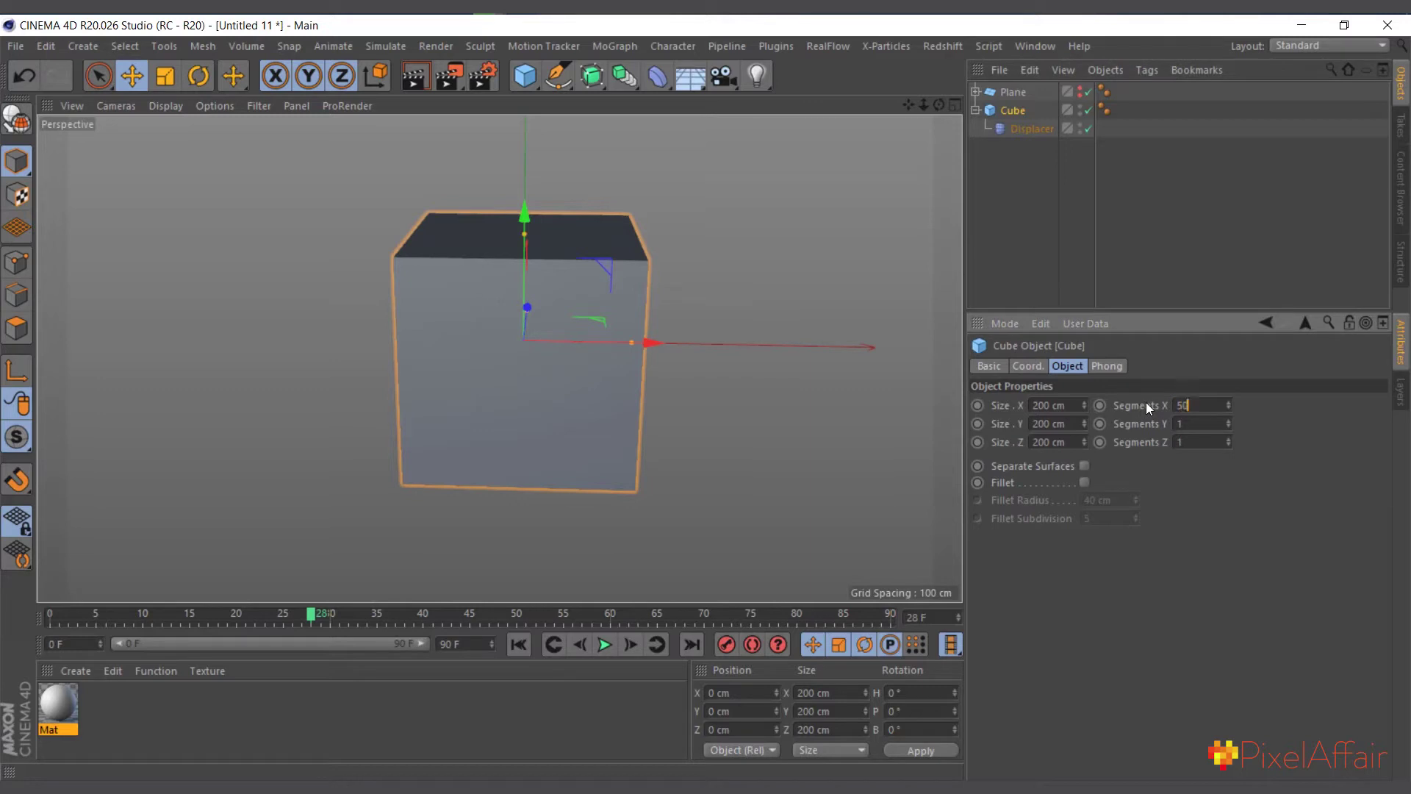
text(50)
key(Tab)
text(50)
key(Return)
click(1202, 441)
text(50)
key(Return)
drag(911, 306, 1022, 112)
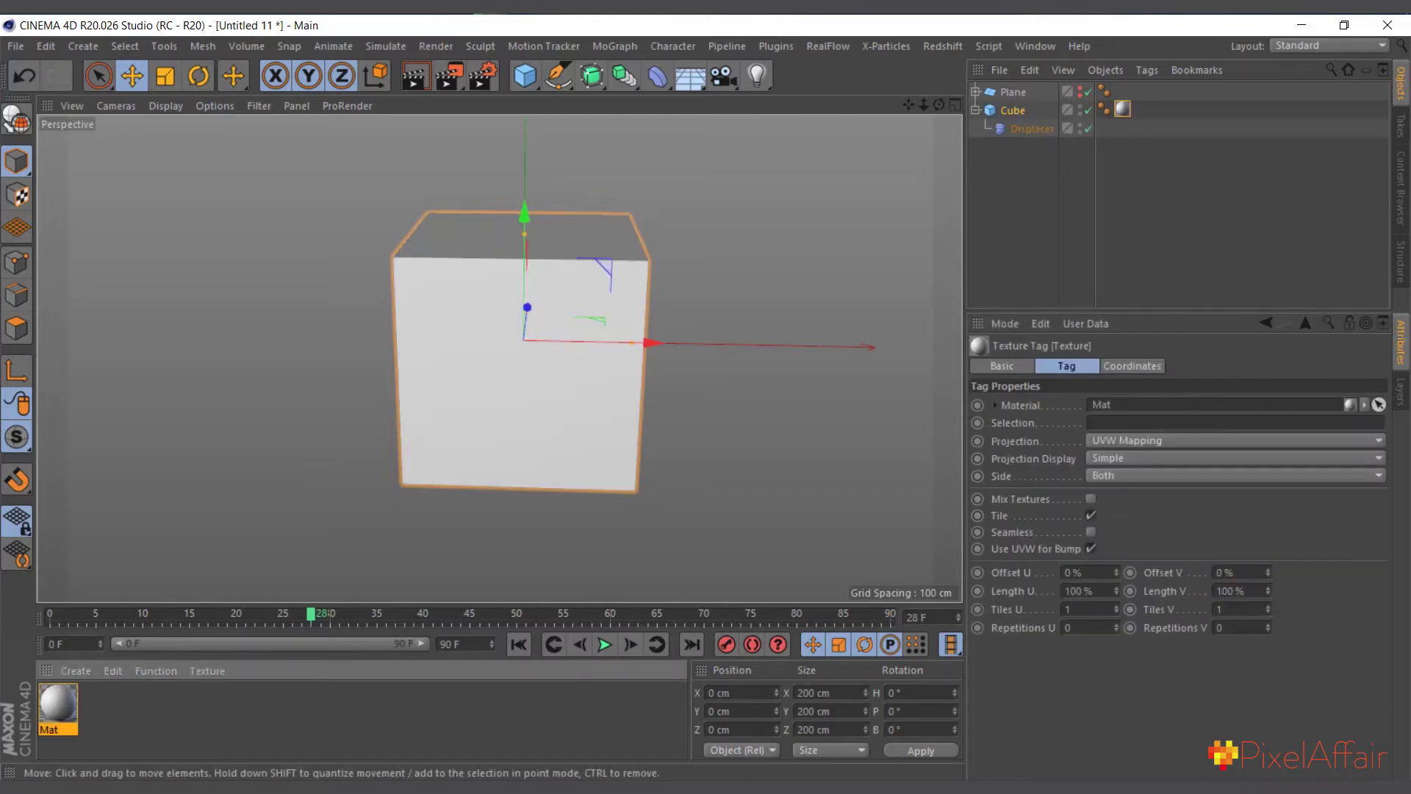
click(59, 706)
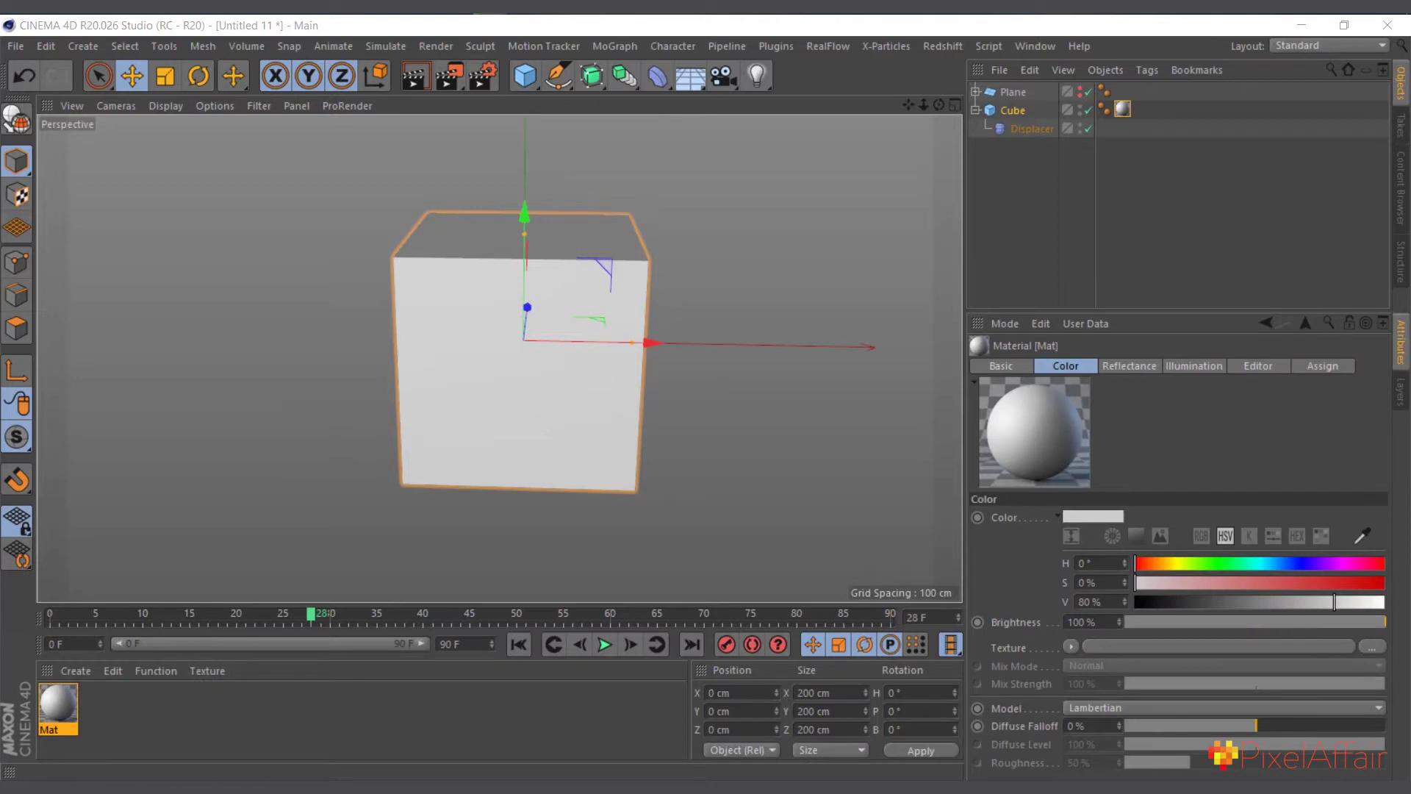
Step: Load a Noise shader into the Mat material's Color texture slot
double_click(59, 706)
drag(651, 220, 600, 149)
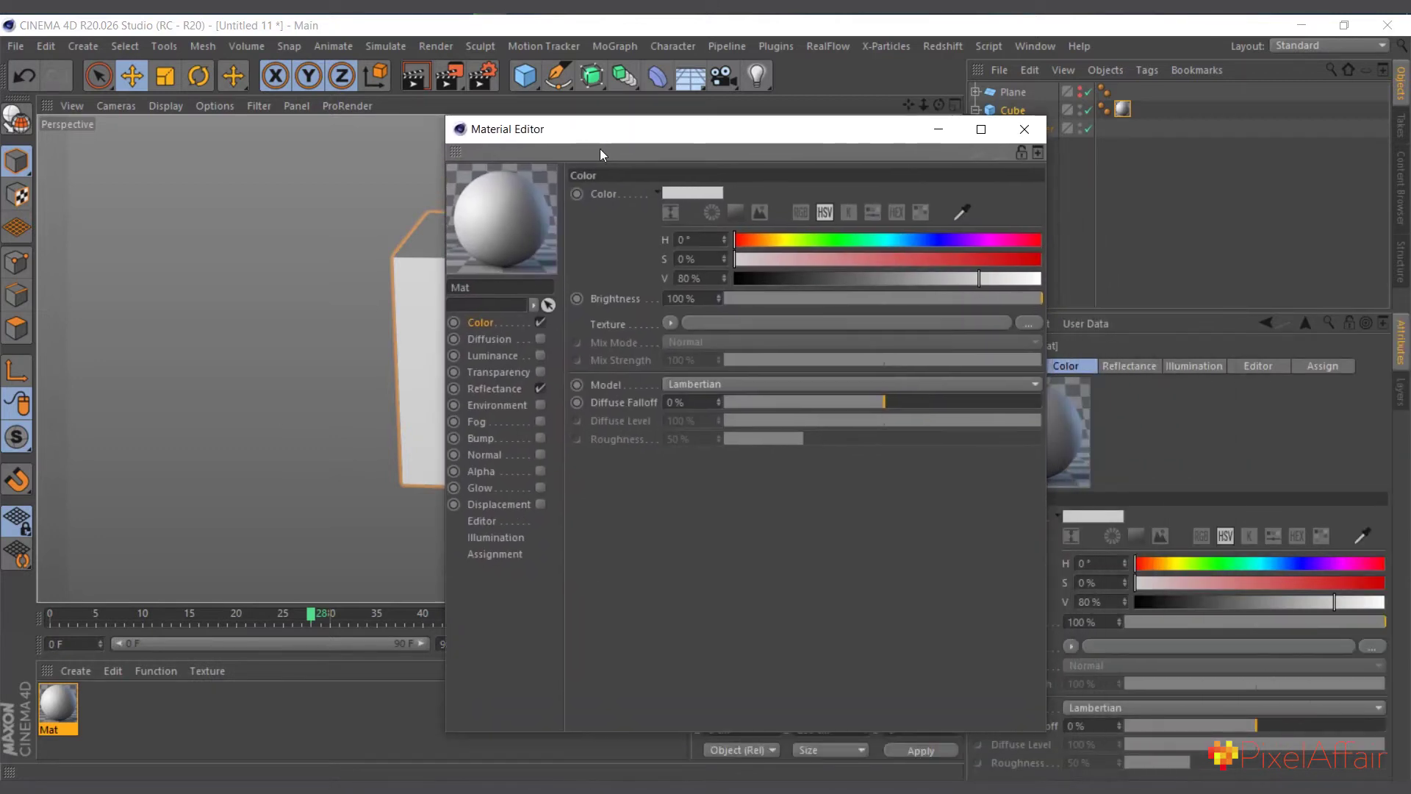
click(671, 323)
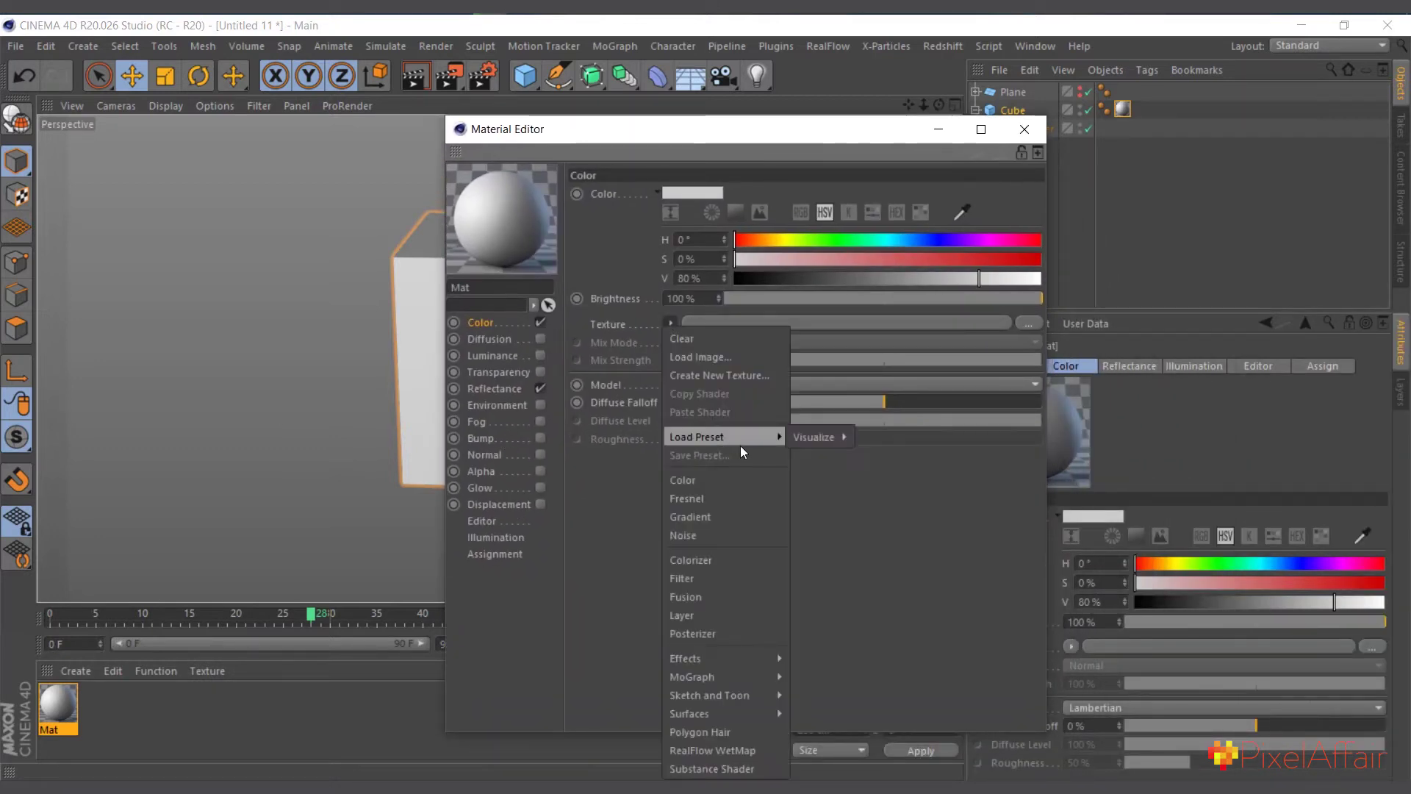
click(691, 535)
click(1024, 128)
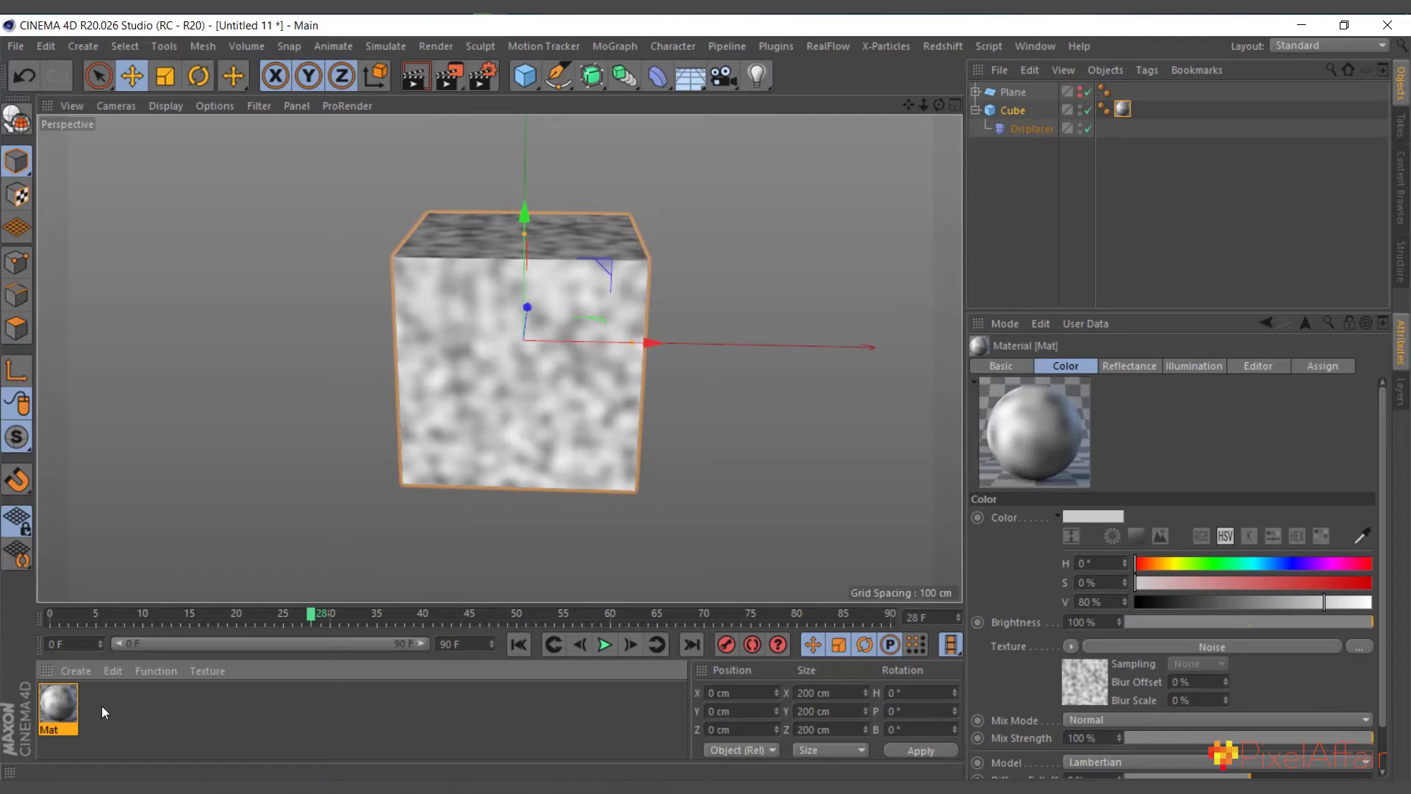
click(1036, 129)
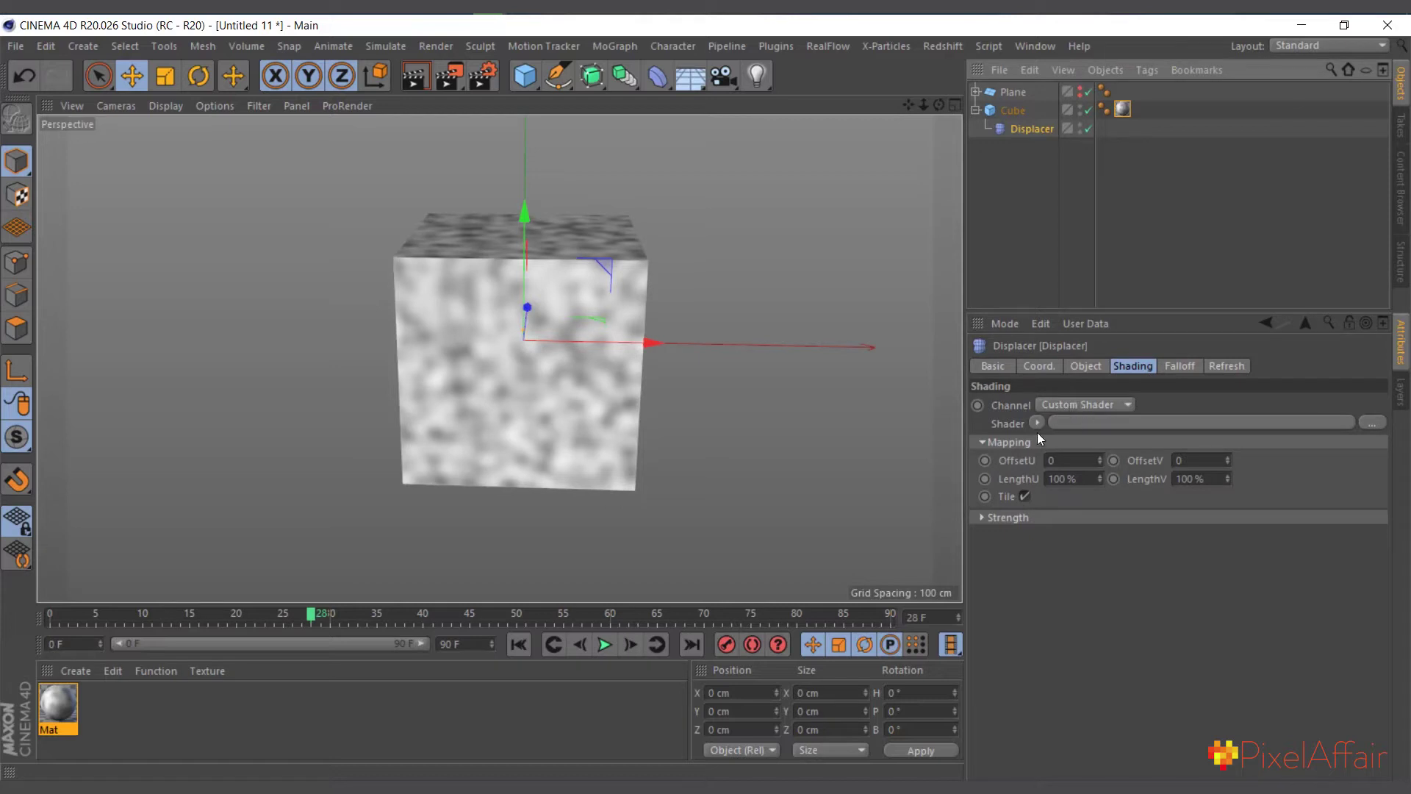
Step: Set the Displacer's Shading Channel to Color
click(1083, 405)
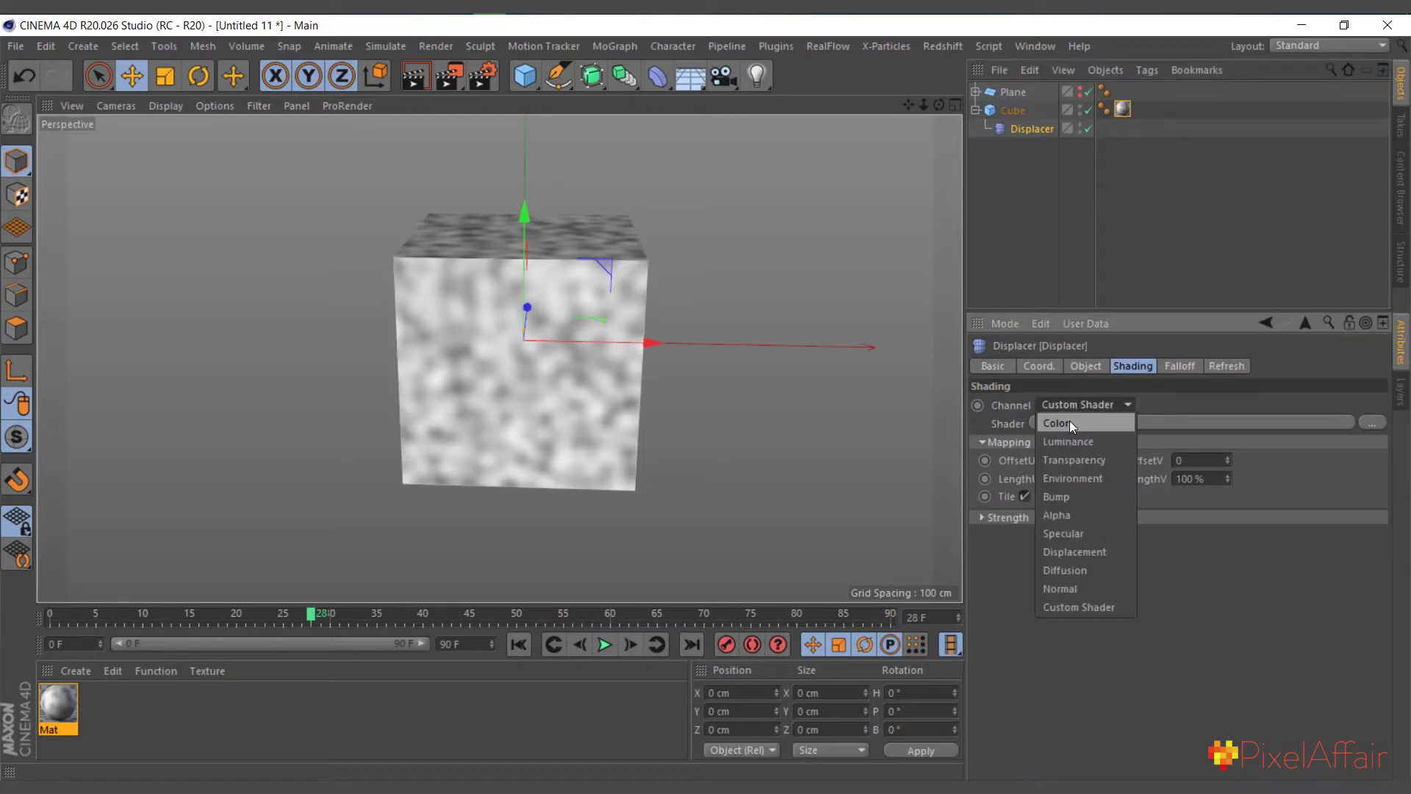
click(1070, 422)
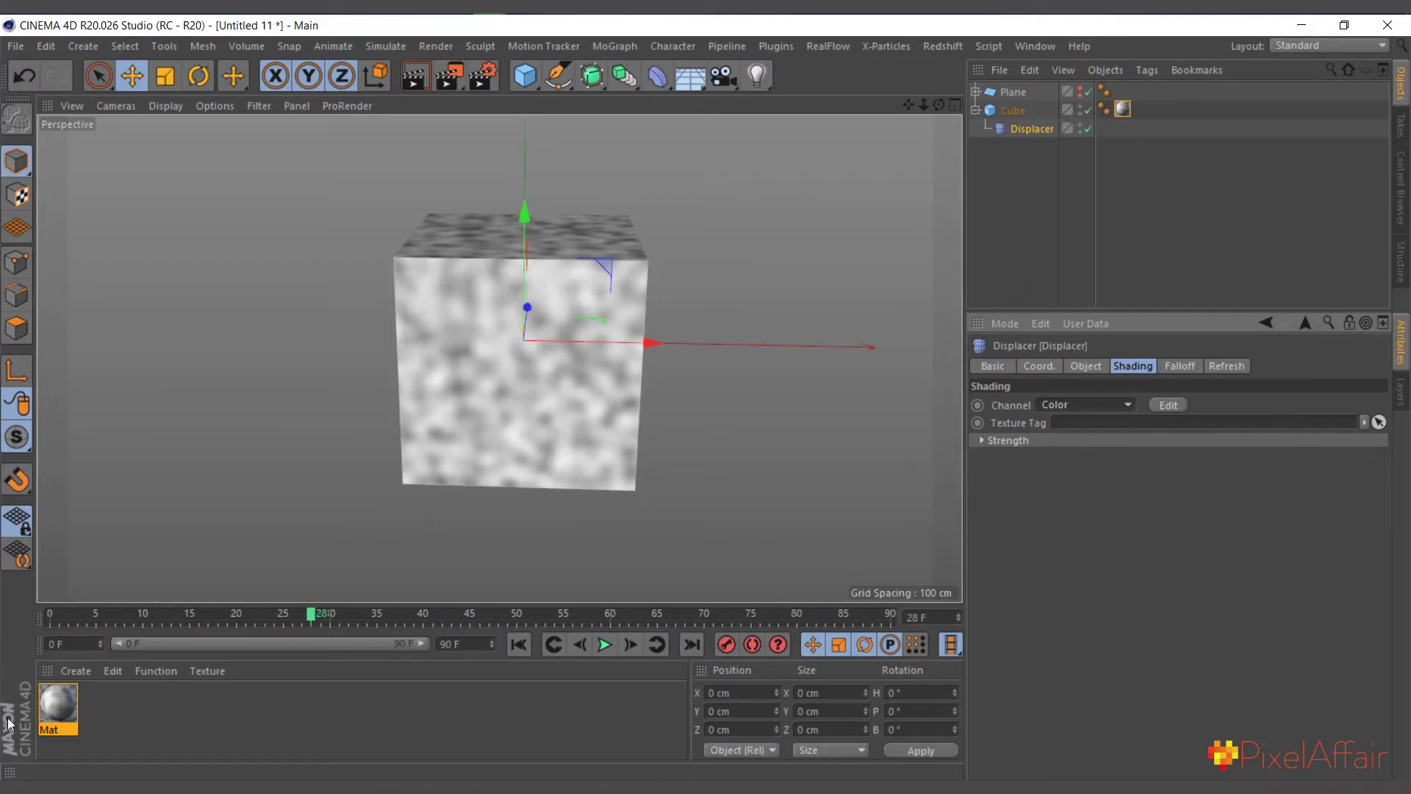
click(1069, 403)
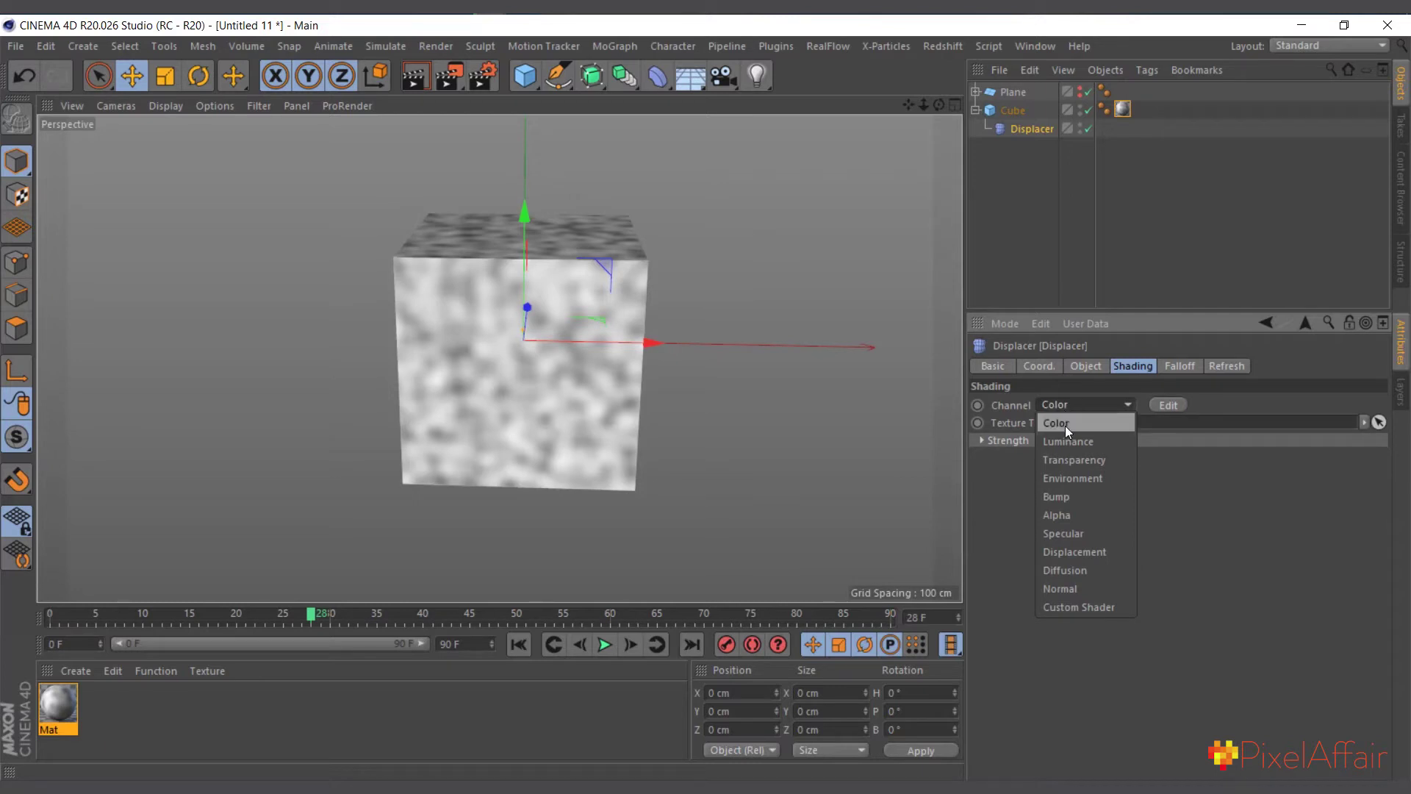
click(1065, 425)
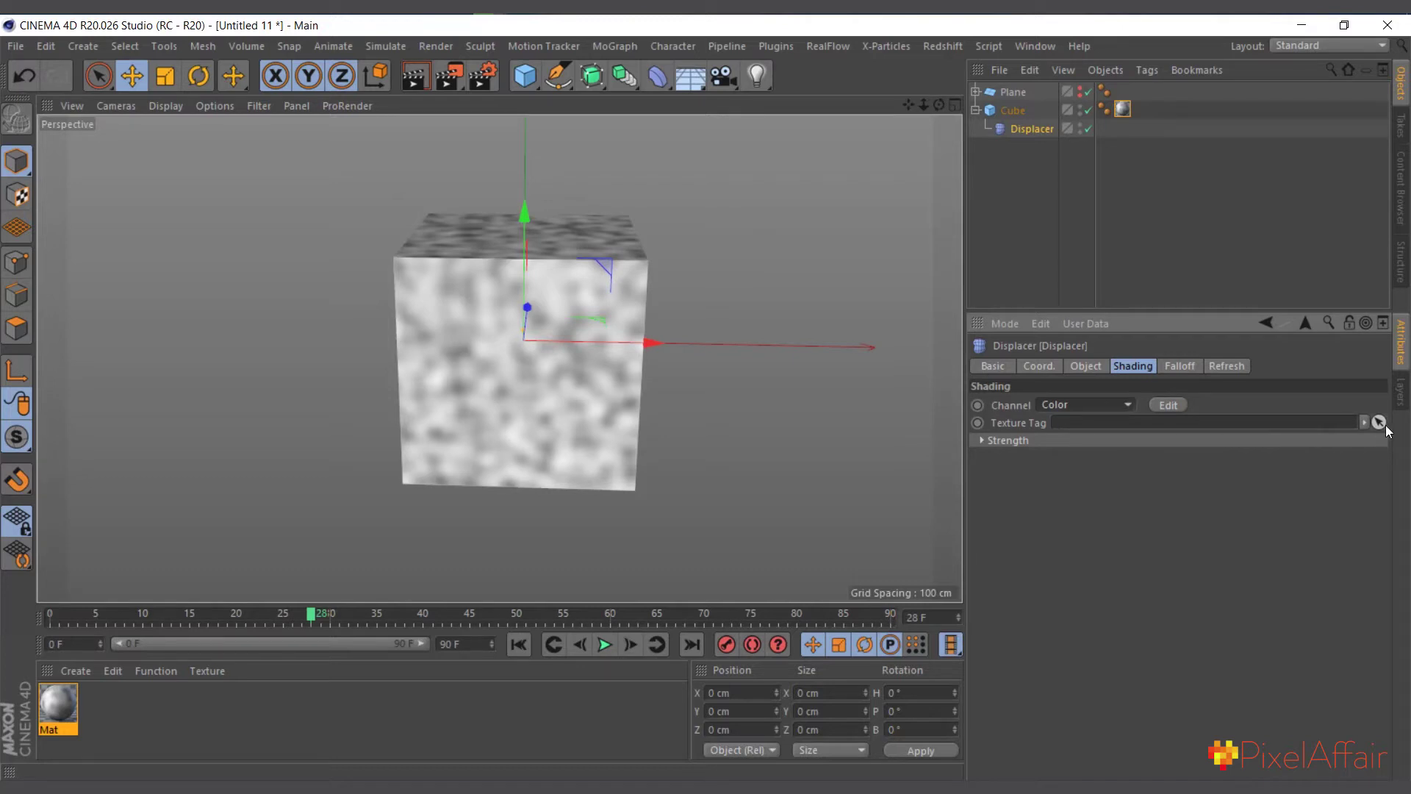
Step: Link the Cube's texture tag into the Displacer's Texture Tag field
drag(1122, 109, 1248, 424)
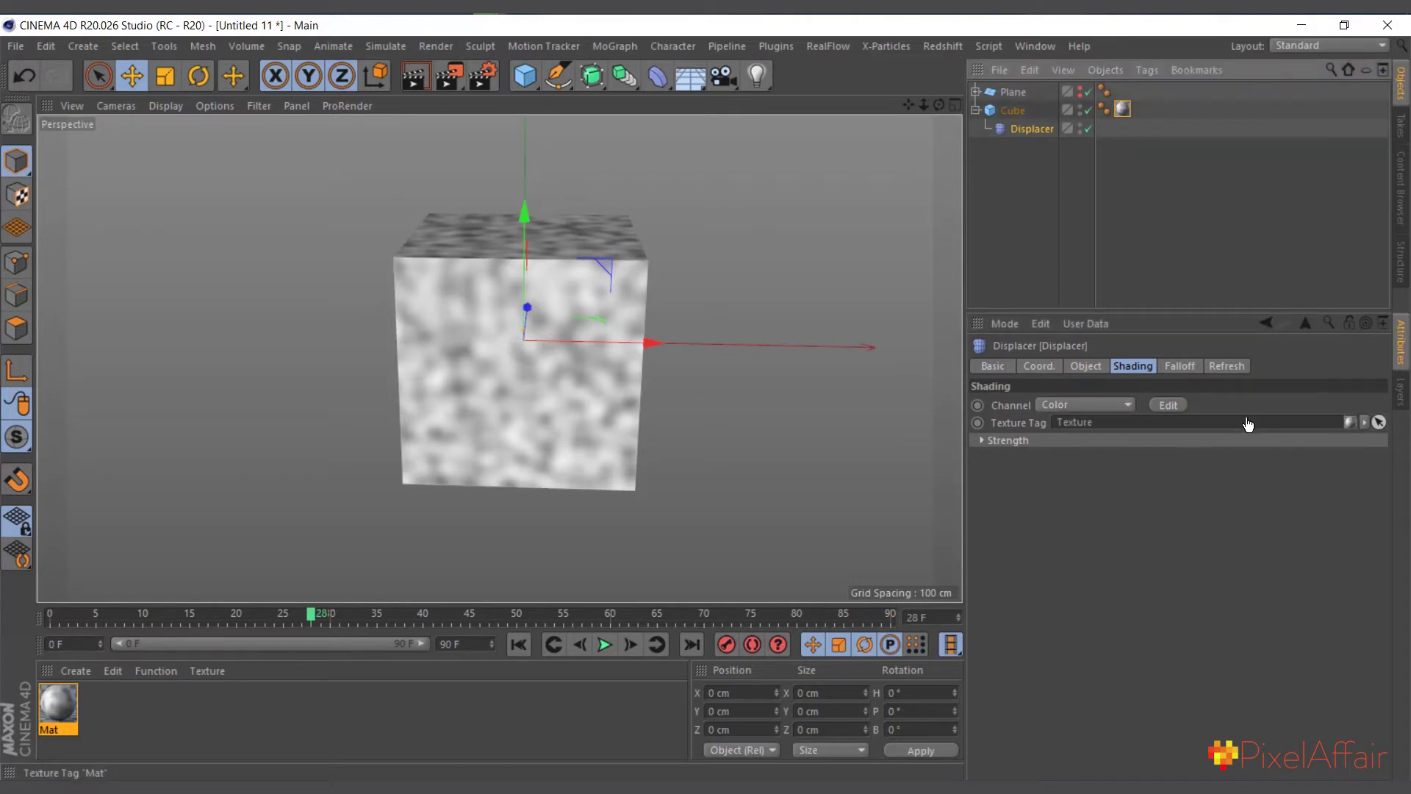
click(1379, 423)
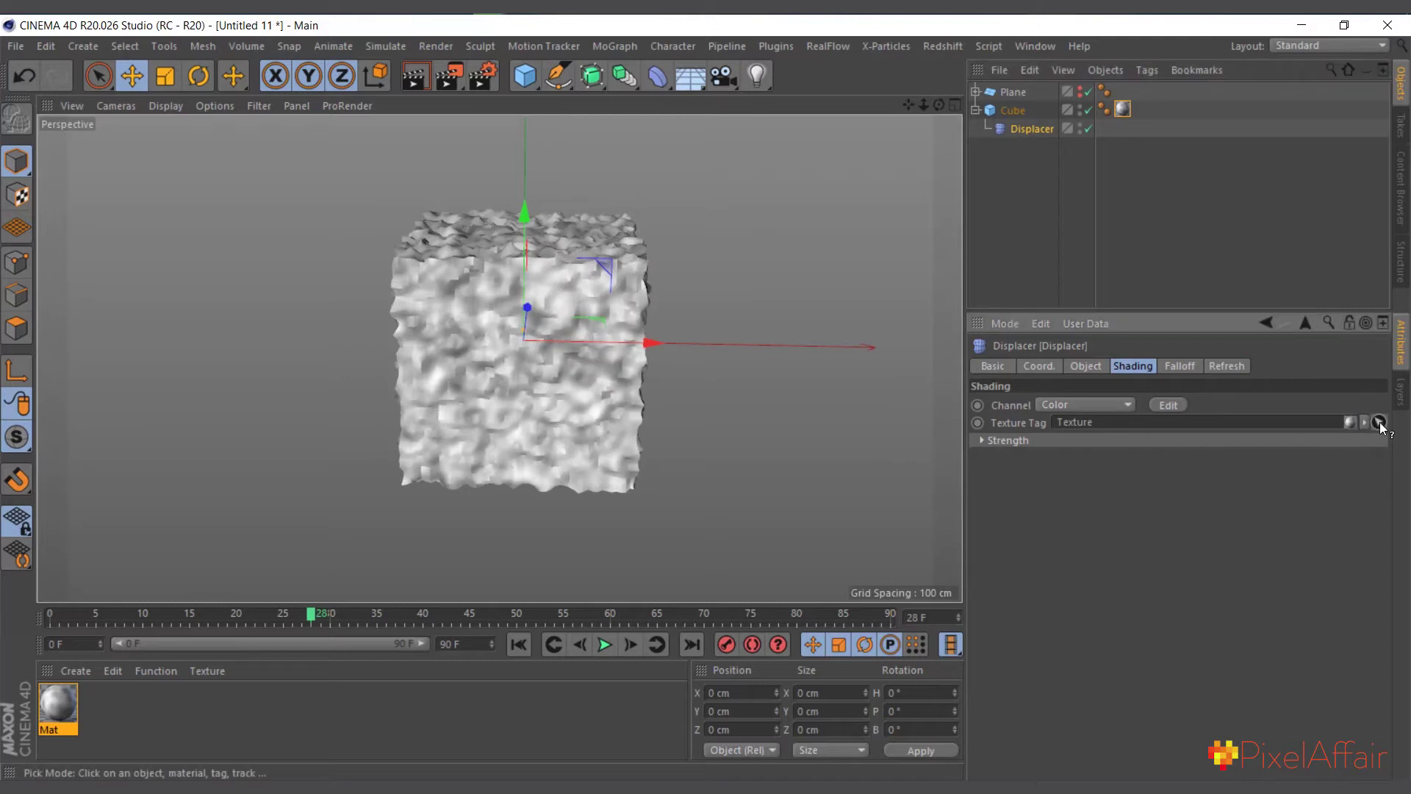
click(1124, 109)
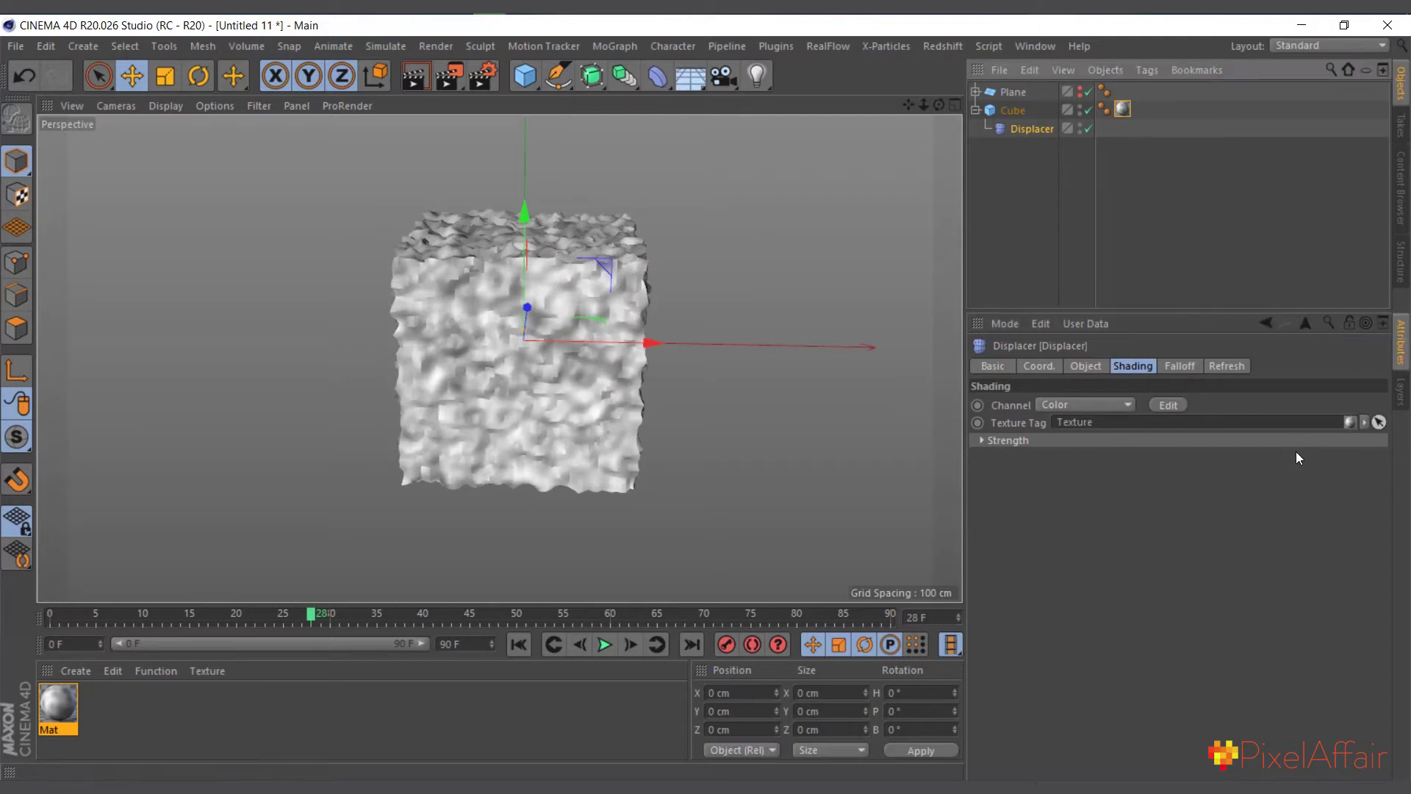
scroll(391, 322, up, 2)
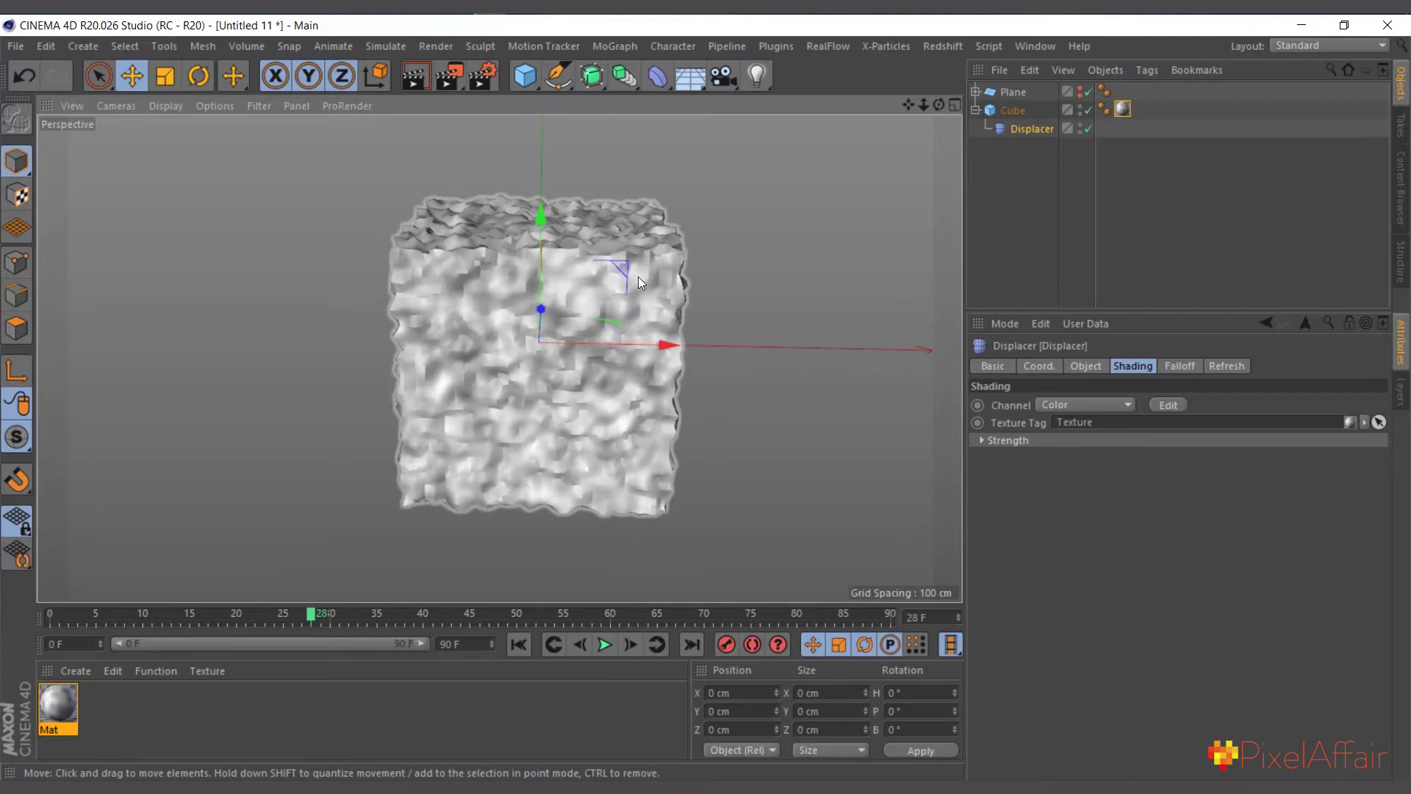
scroll(584, 312, up, 2)
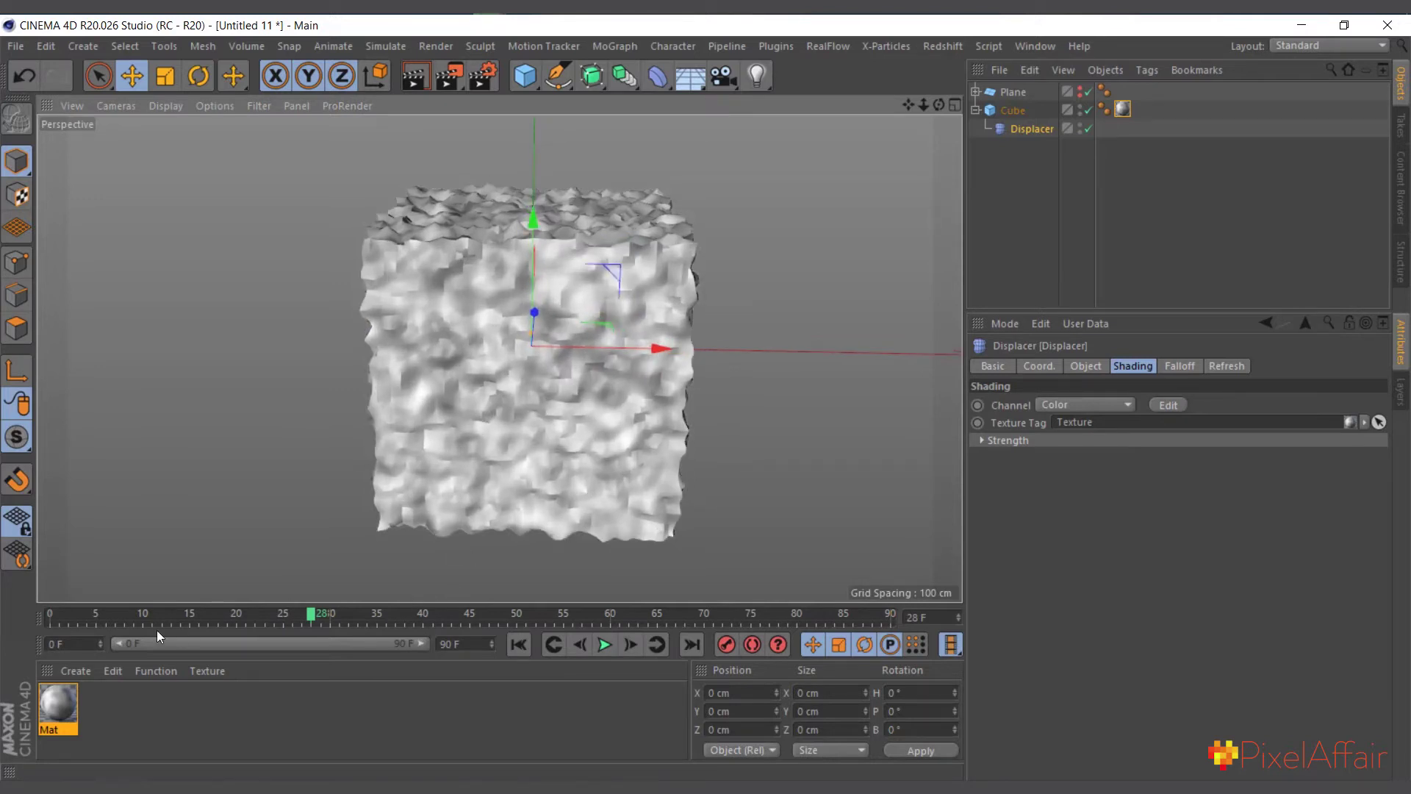
click(55, 708)
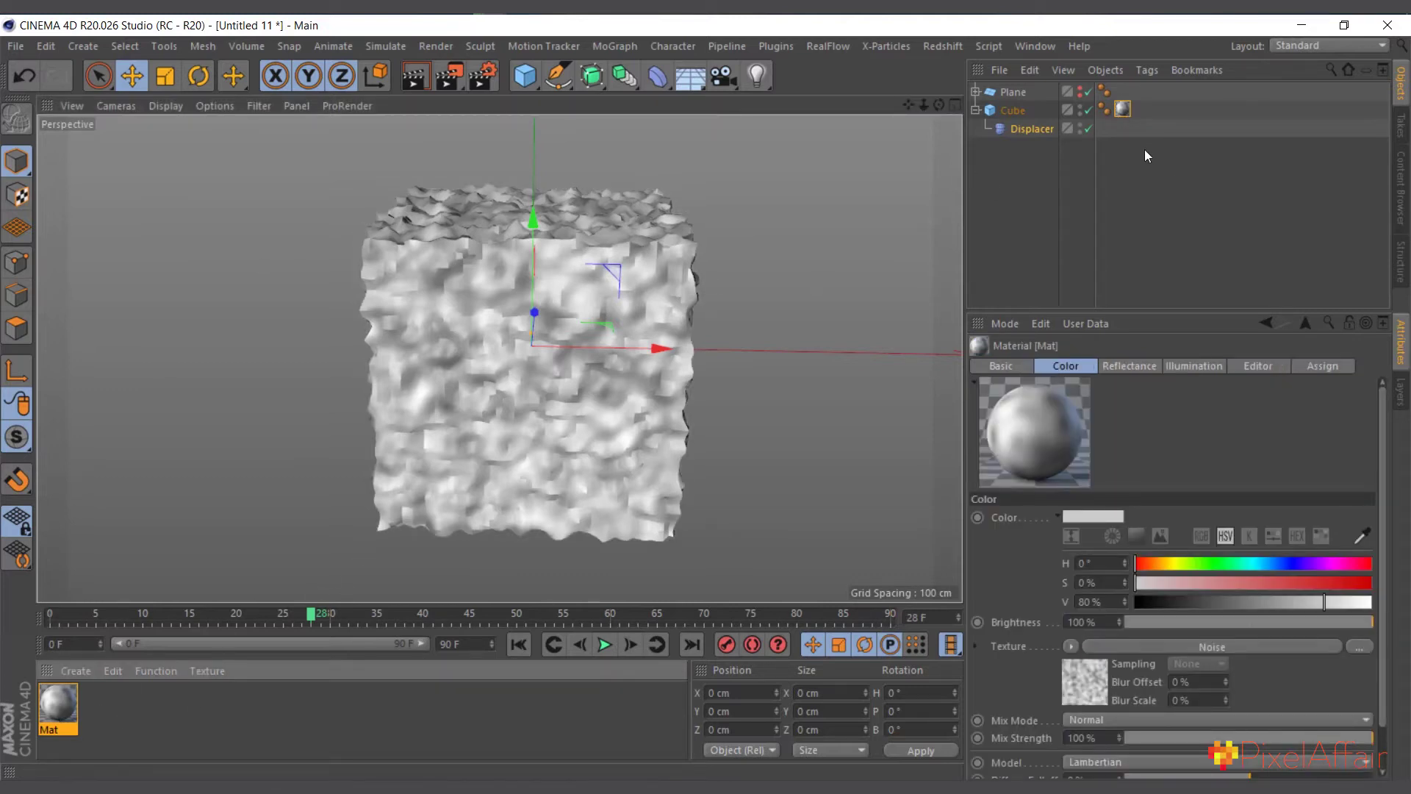
Step: In Texture mode, select the Cube's texture tag and scale up its projection
click(1123, 109)
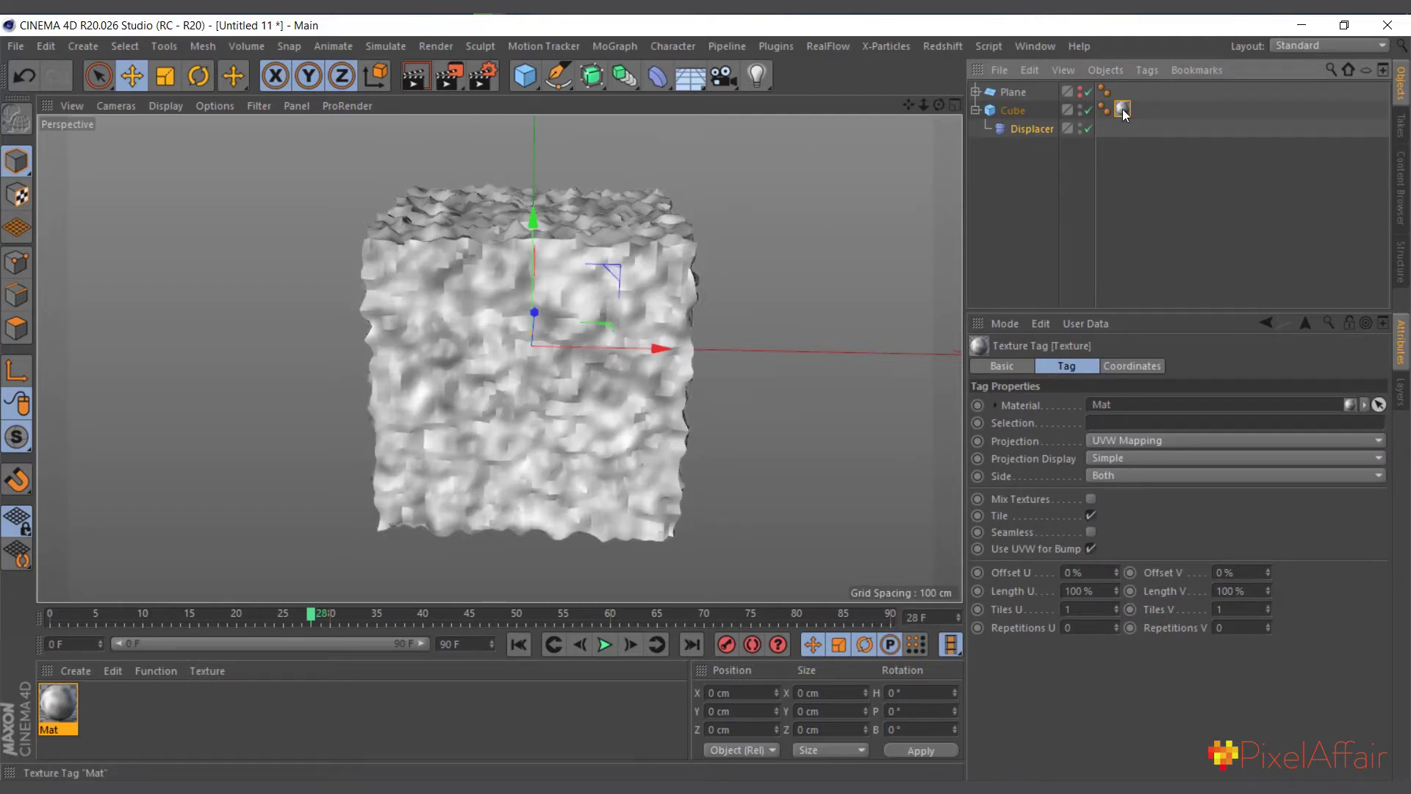
click(19, 196)
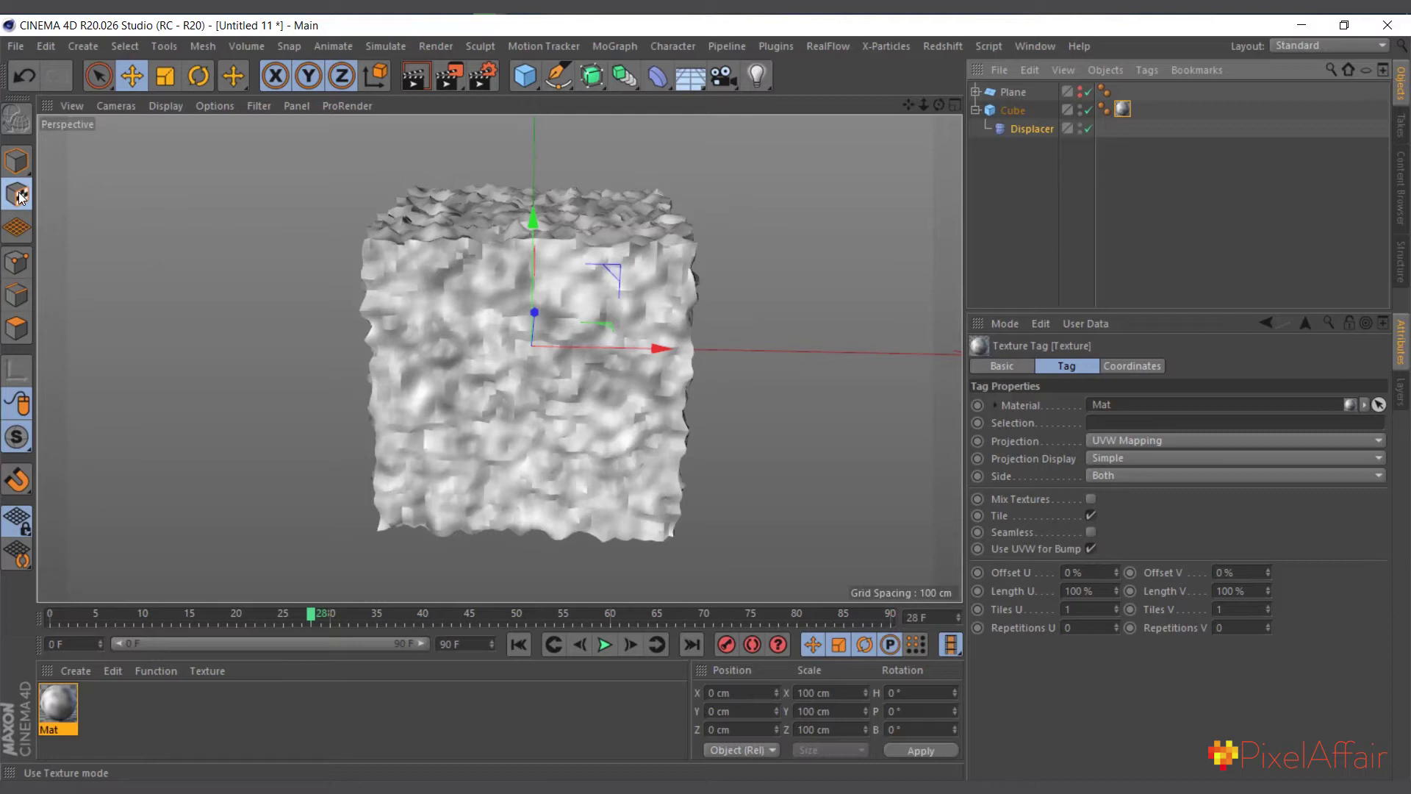
click(1132, 116)
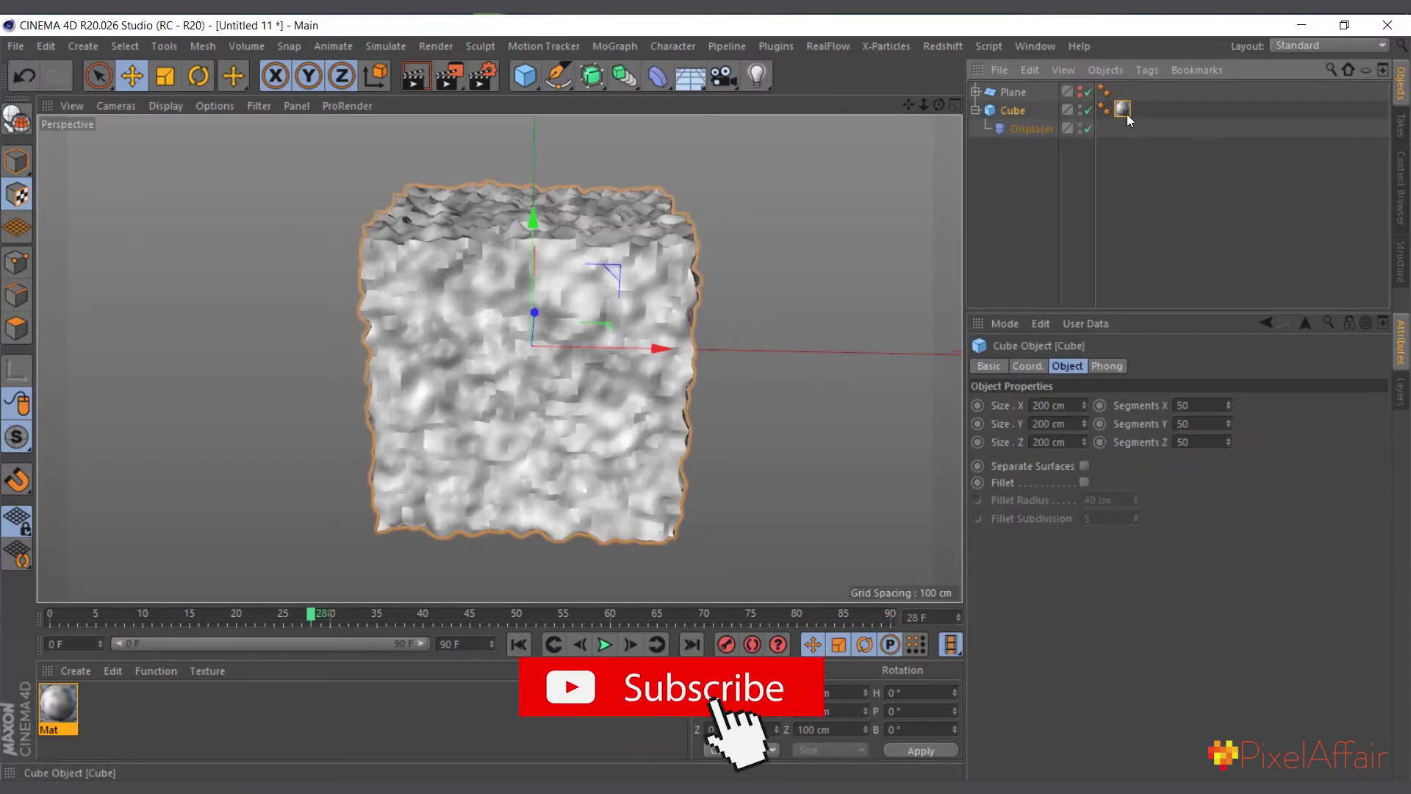
click(1123, 110)
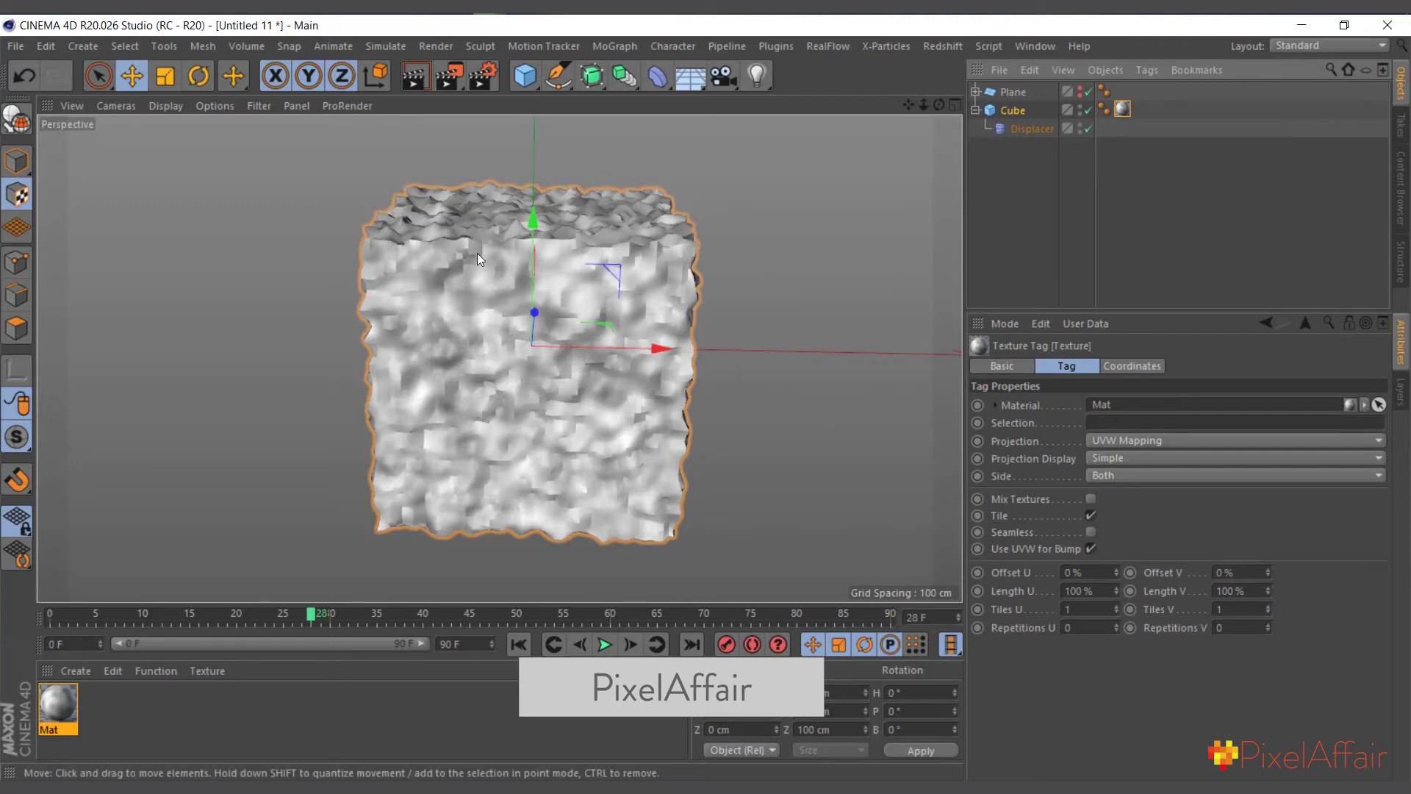
click(166, 76)
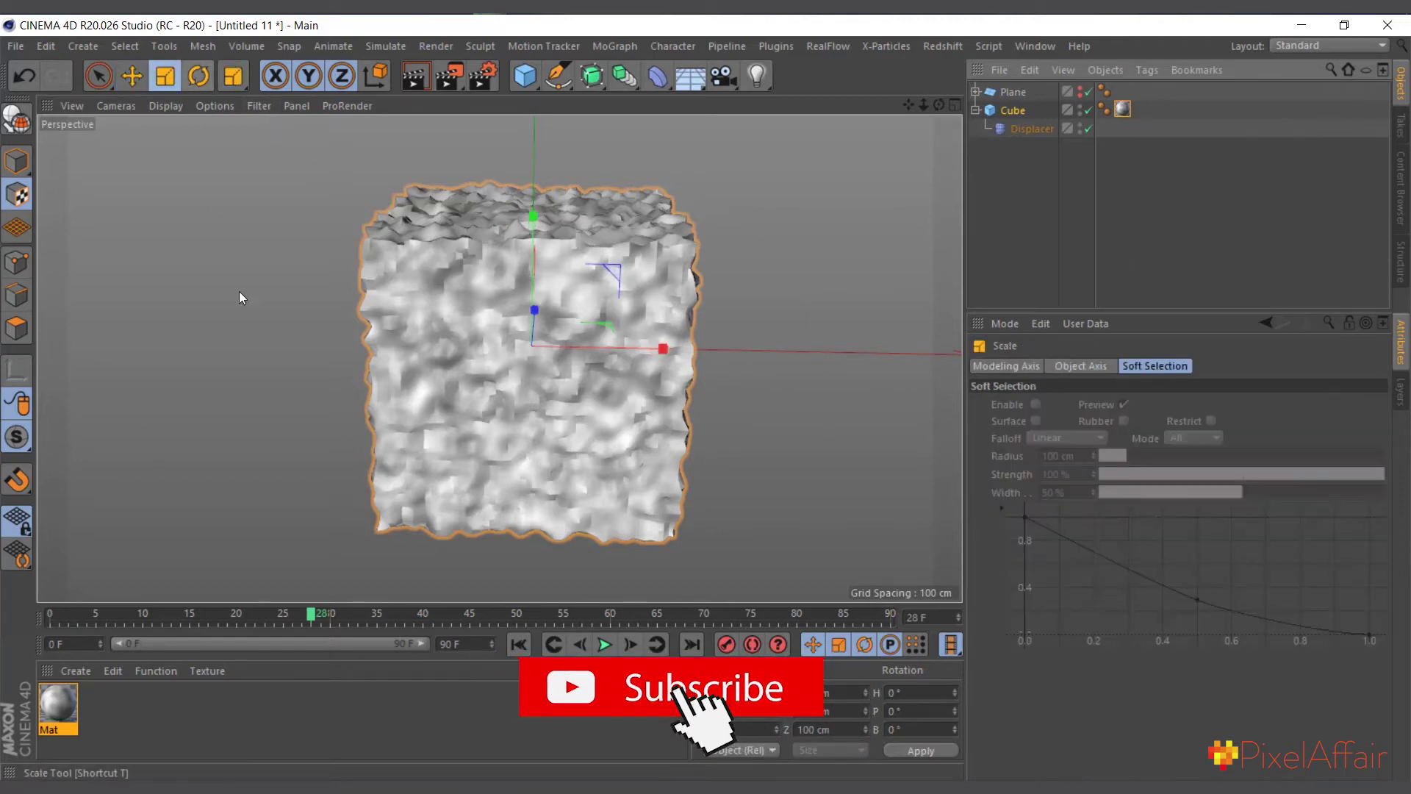
drag(240, 298, 778, 324)
Step: Switch the texture projection to Cubic and enlarge it to about 186 cm
click(1122, 109)
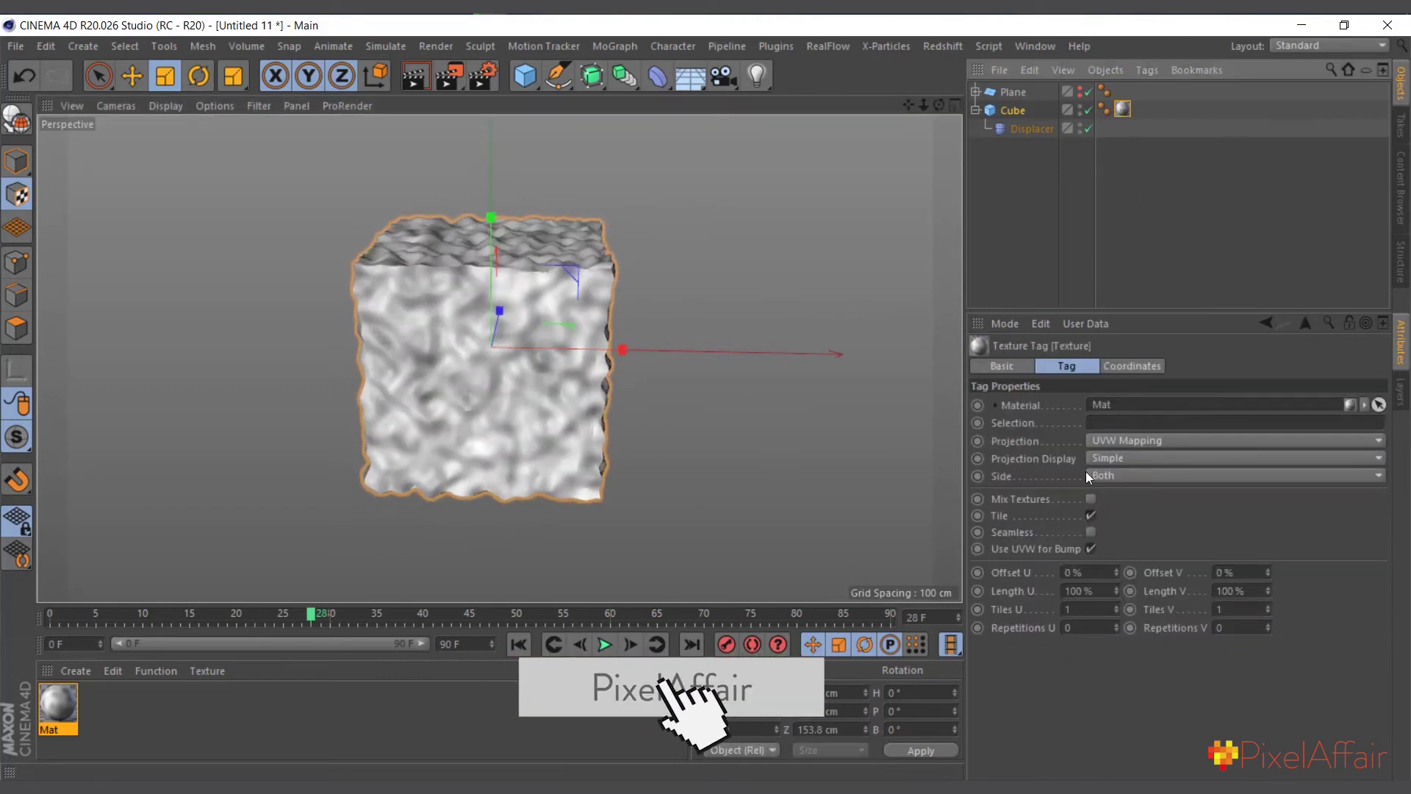
click(1111, 442)
click(1119, 507)
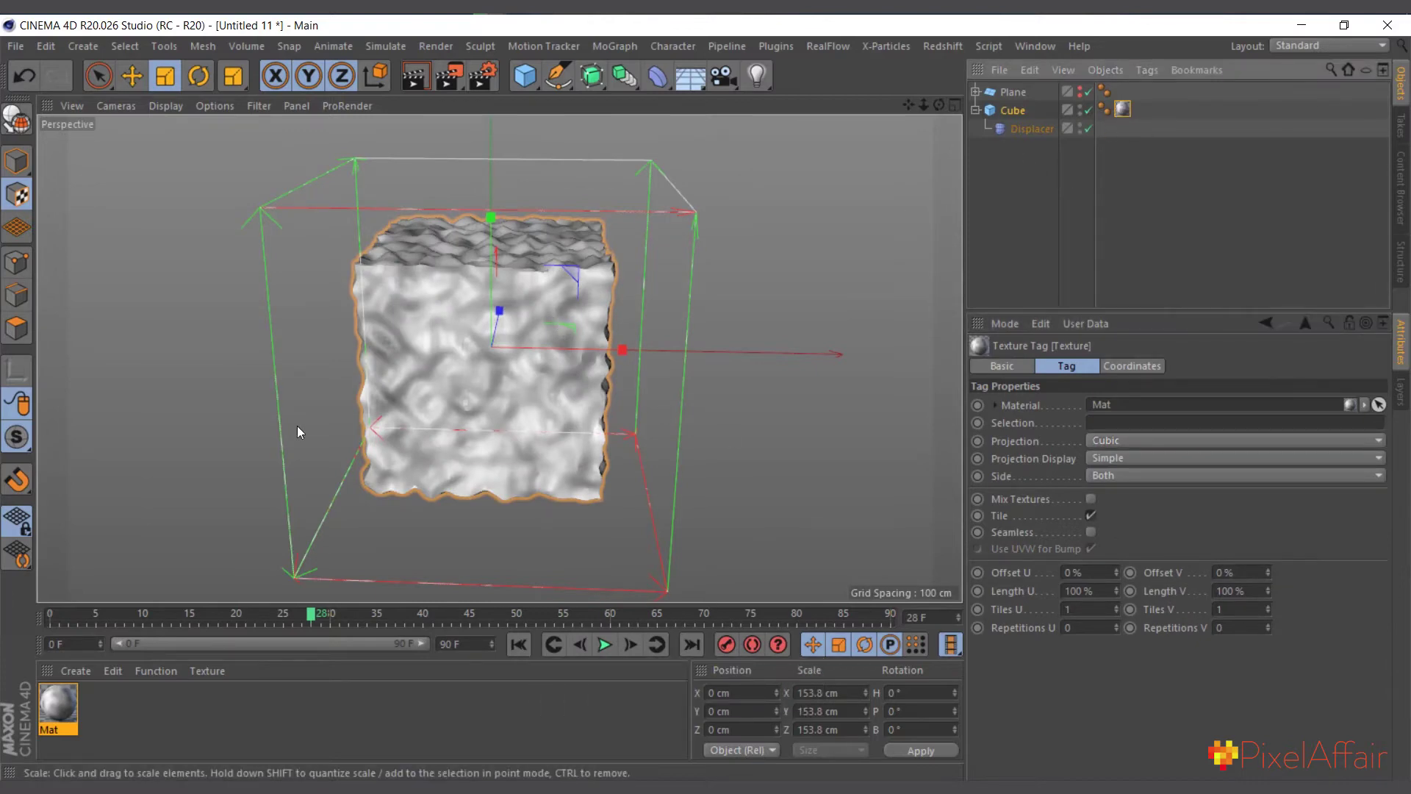
drag(115, 354, 353, 399)
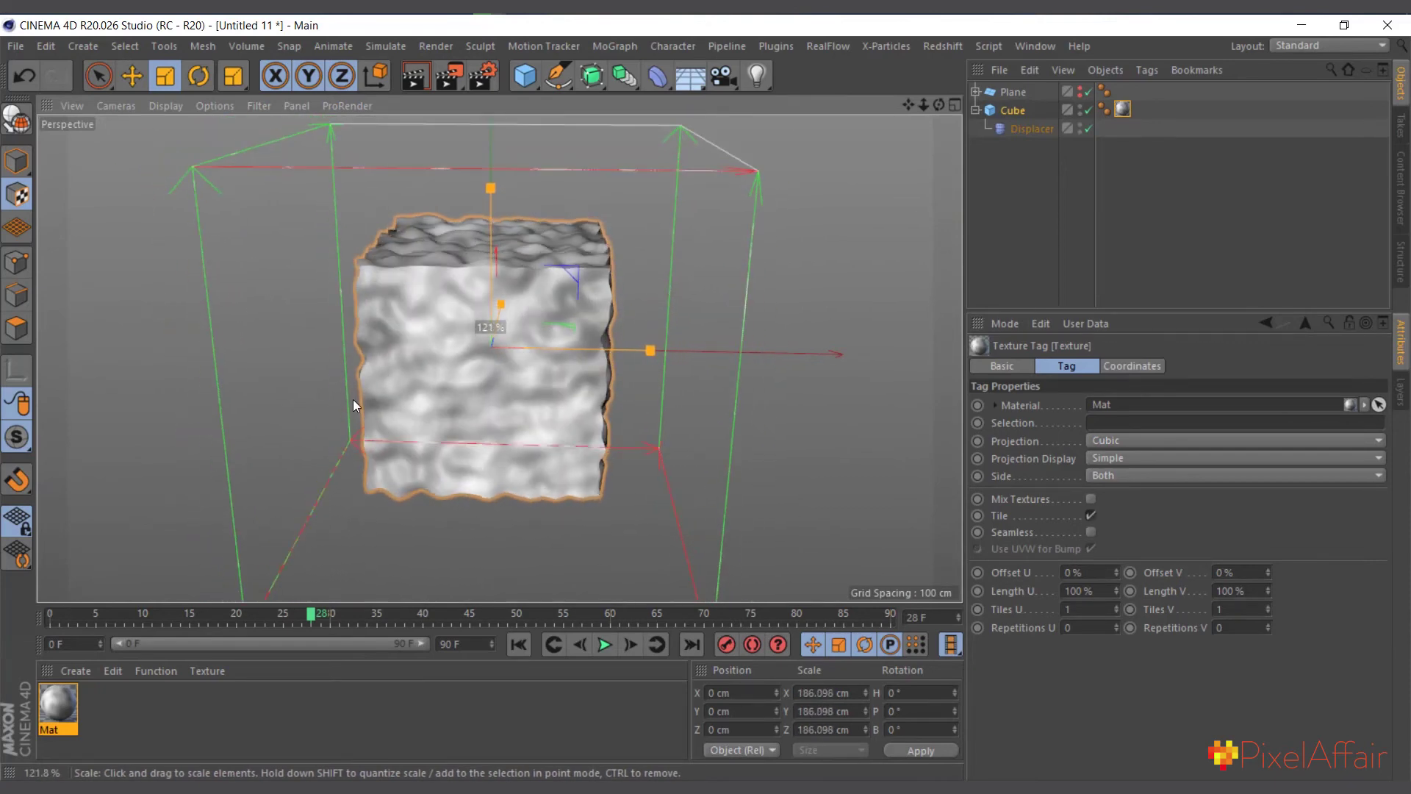
Step: Replace the Noise in Mat's Color channel with a Gradient shader
double_click(58, 705)
click(505, 303)
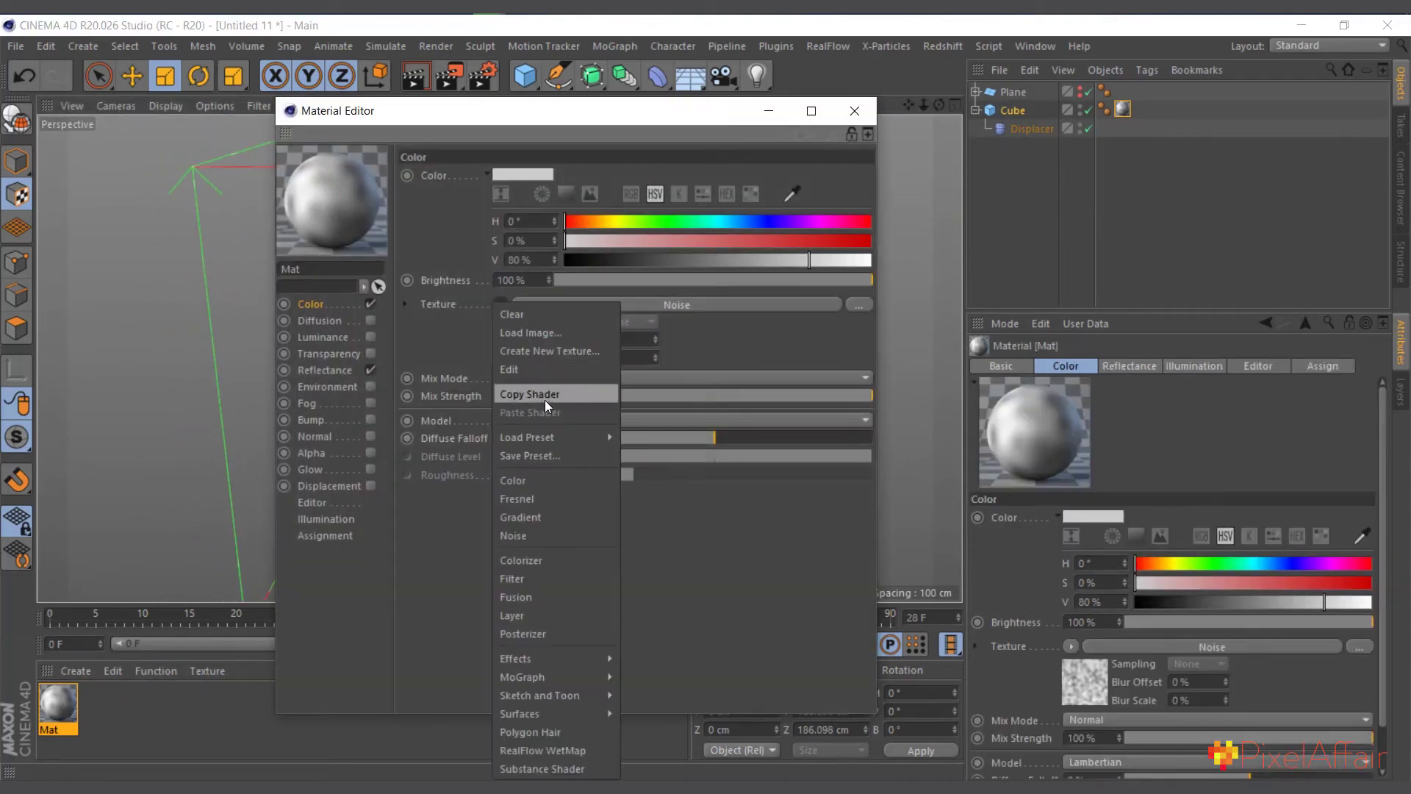
click(536, 516)
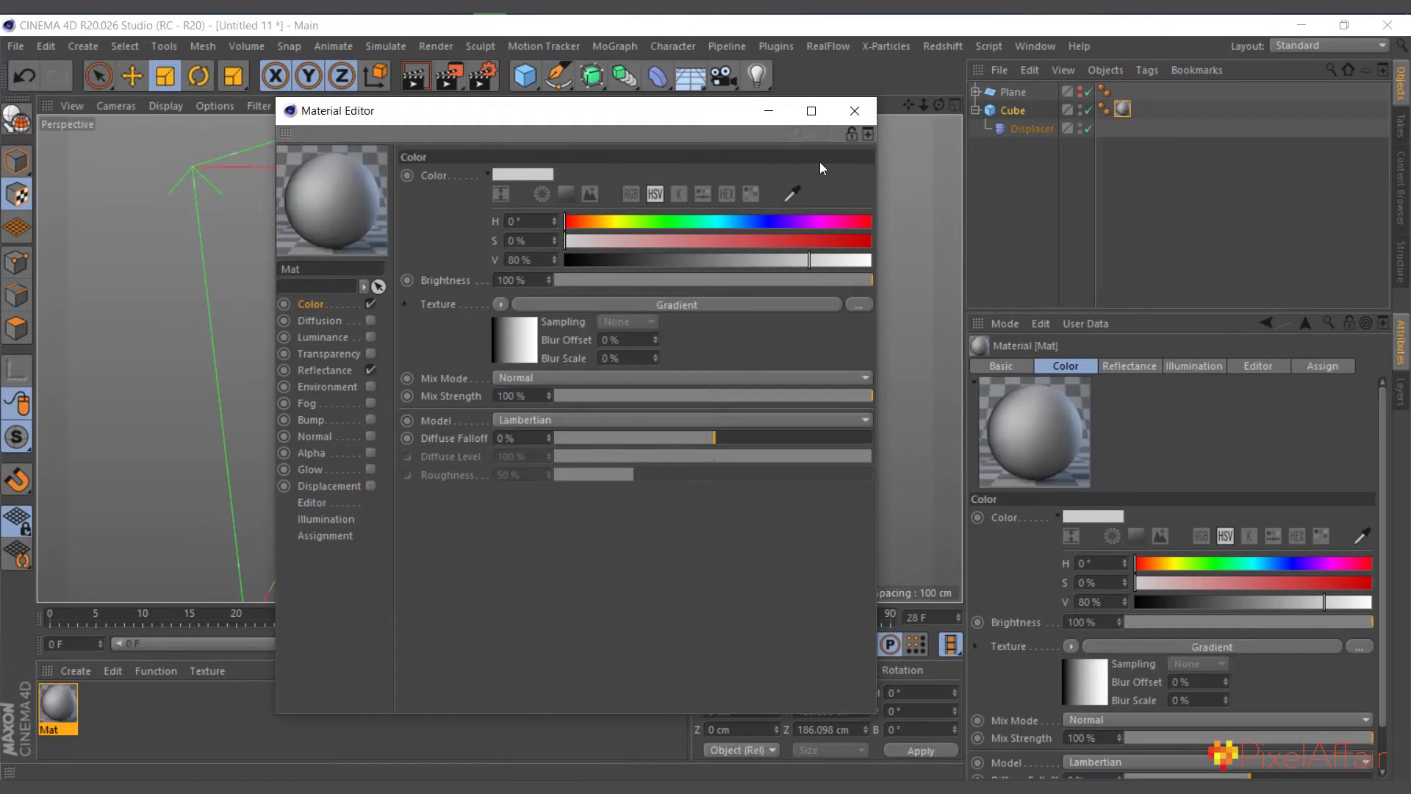
drag(705, 113, 378, 401)
Step: Set the texture tag's projection to Flat and enlarge it to about 260 cm
click(1122, 110)
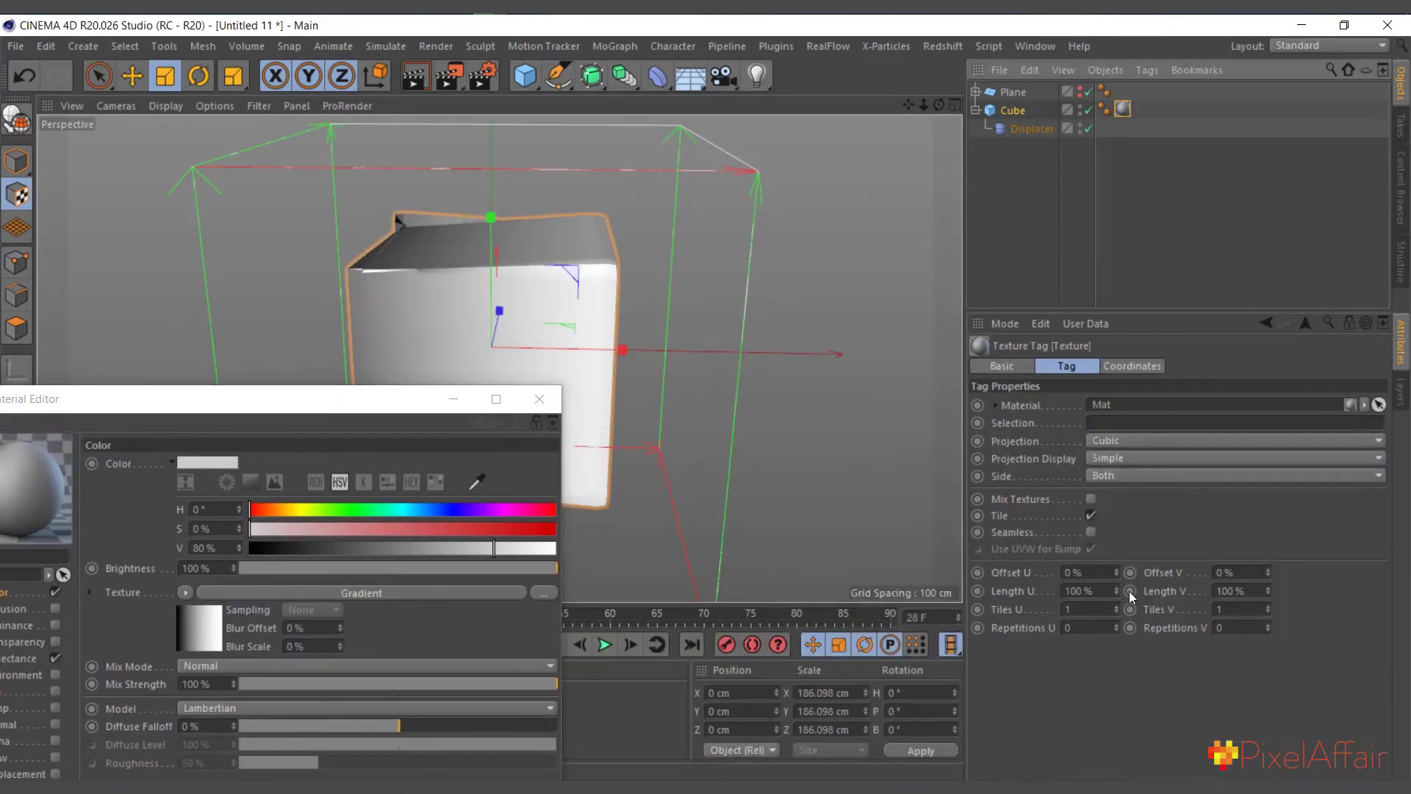
click(1113, 442)
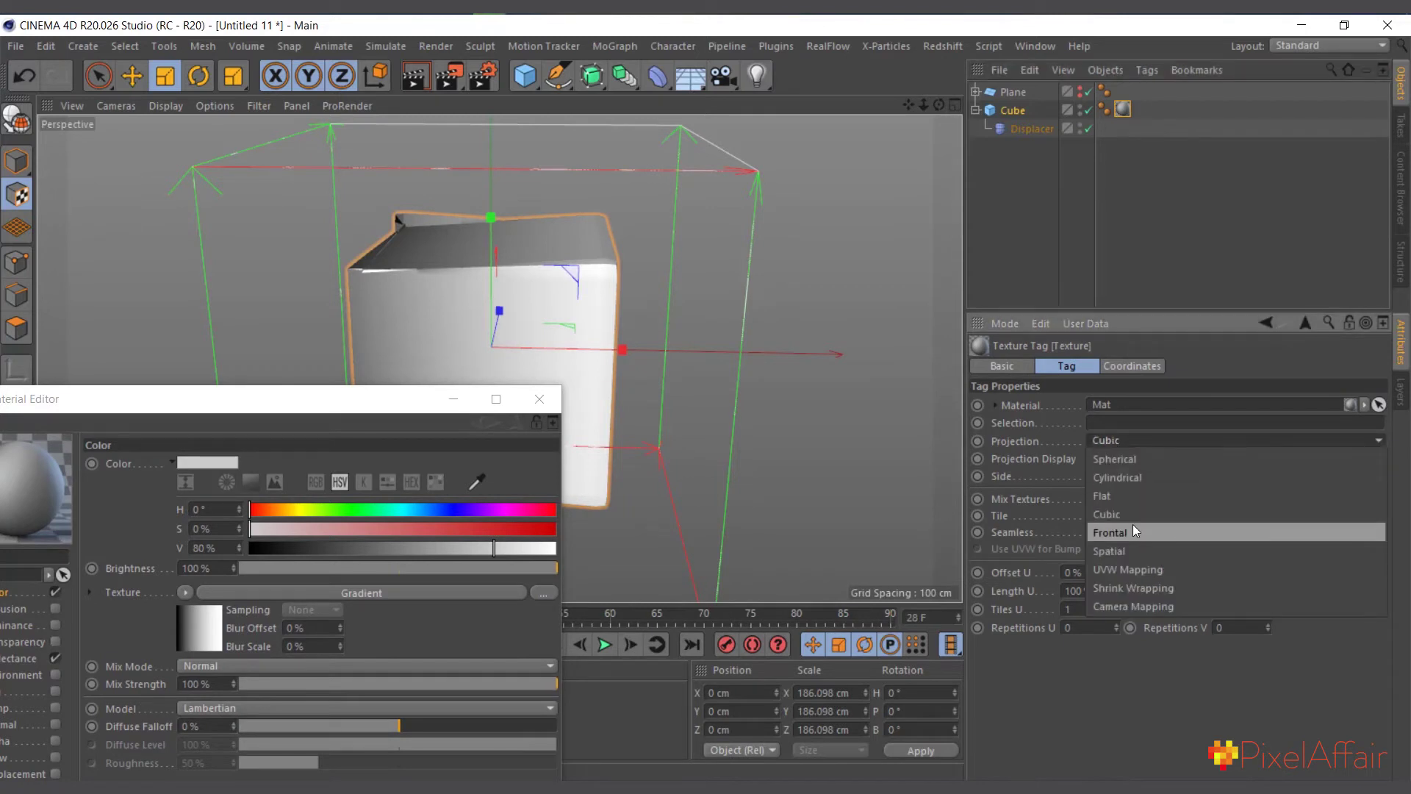
click(1135, 500)
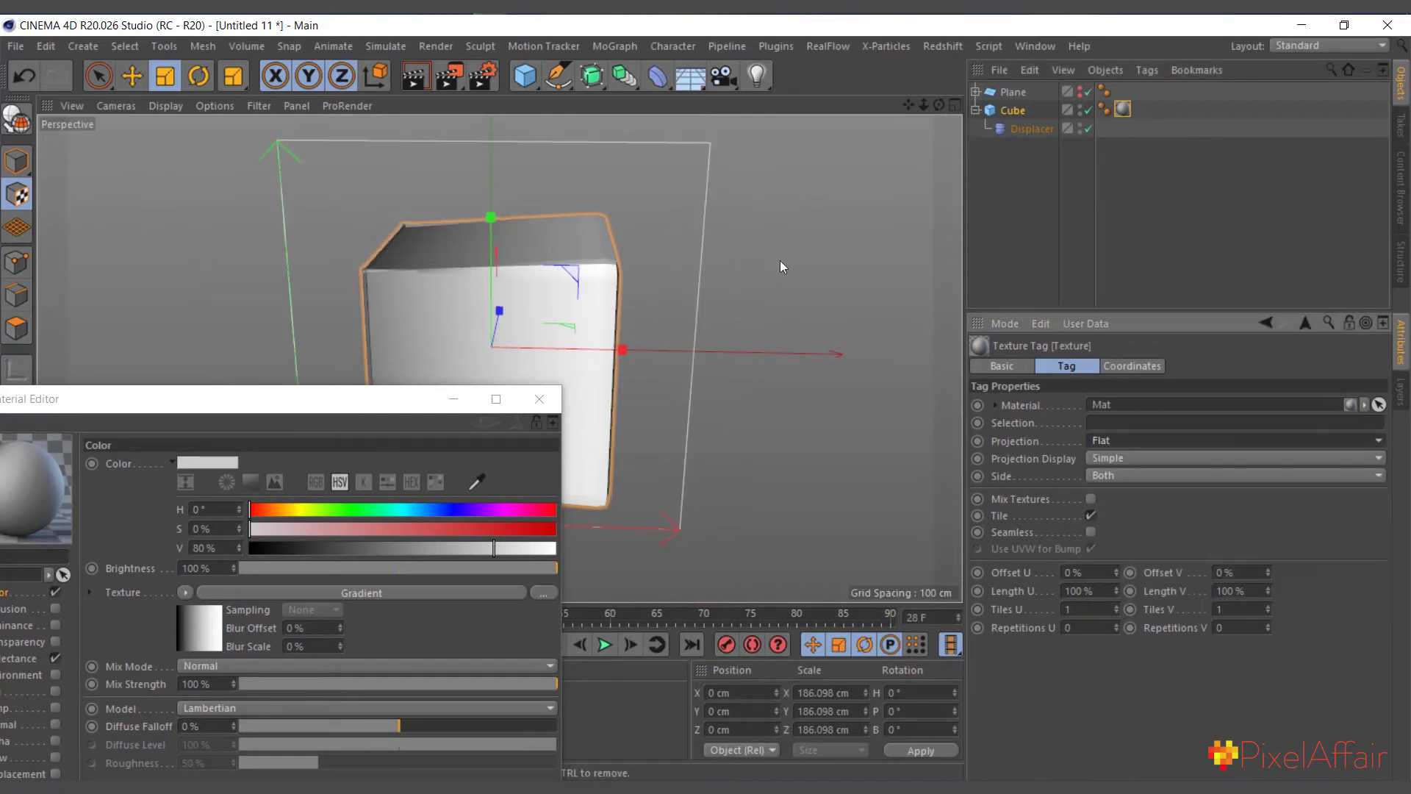
click(462, 409)
mouse_move(935, 109)
mouse_down()
mouse_move(814, 140)
mouse_move(998, 91)
mouse_move(893, 100)
mouse_move(912, 103)
mouse_up()
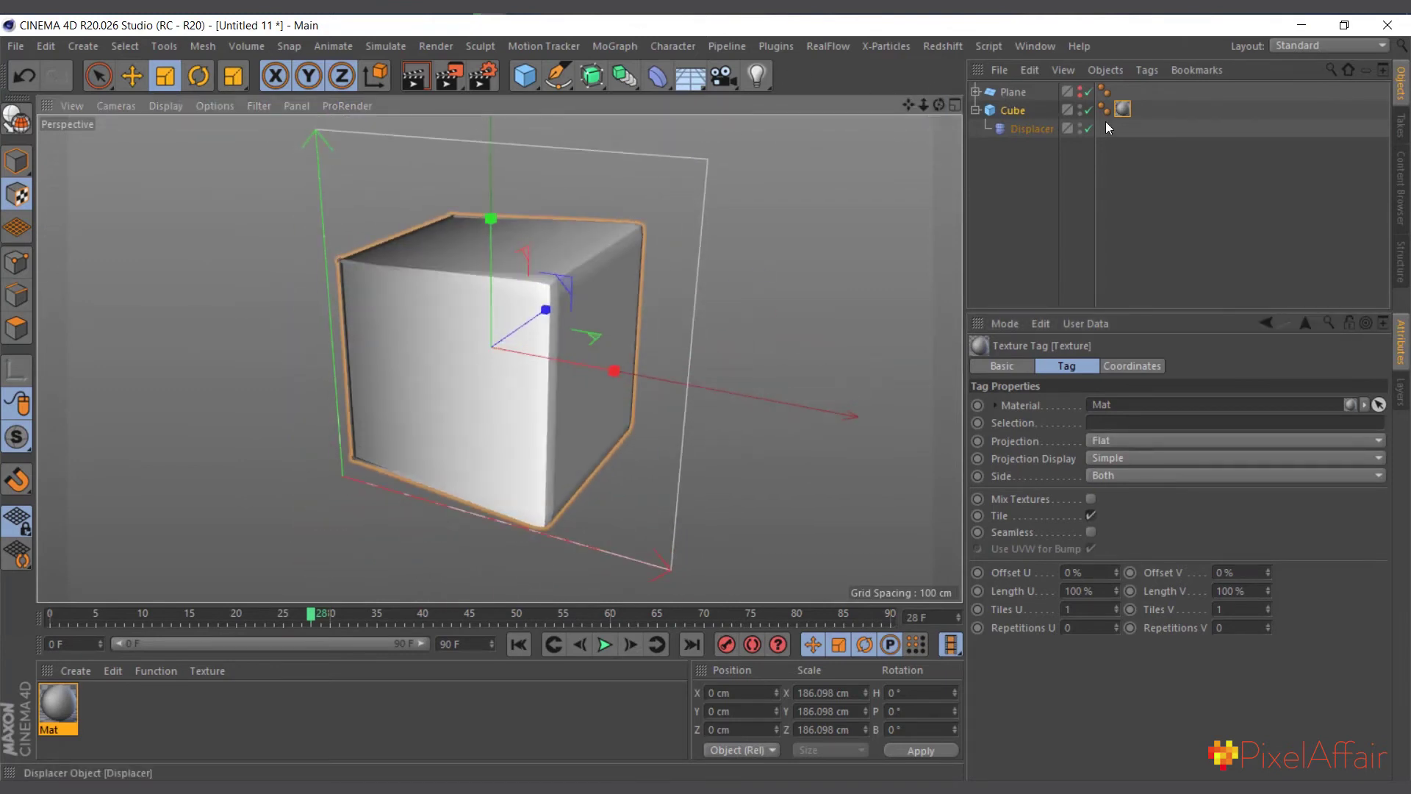
drag(177, 372, 510, 388)
scroll(592, 399, down, 5)
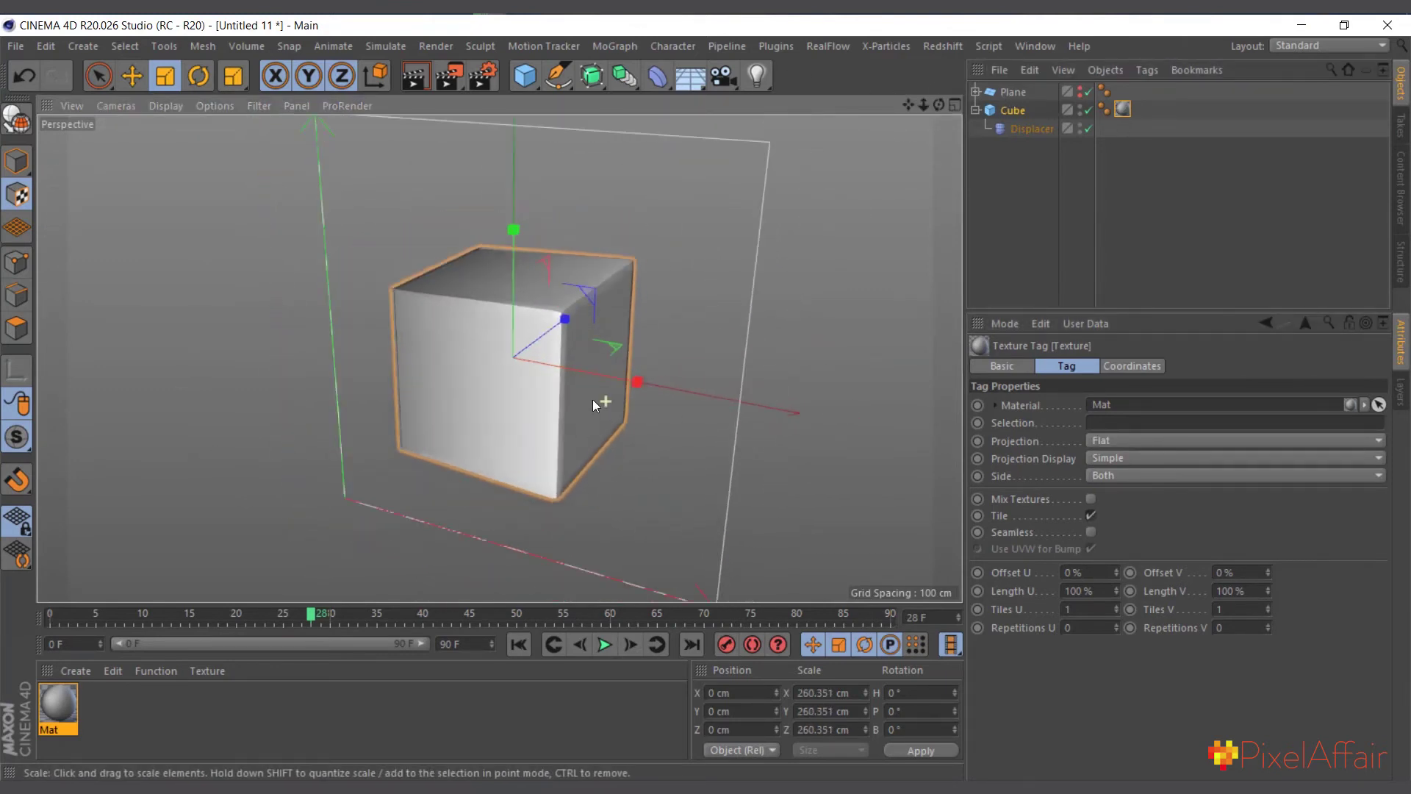
Step: Adjust the Displacer's Height on its Object tab
click(1033, 129)
click(1088, 367)
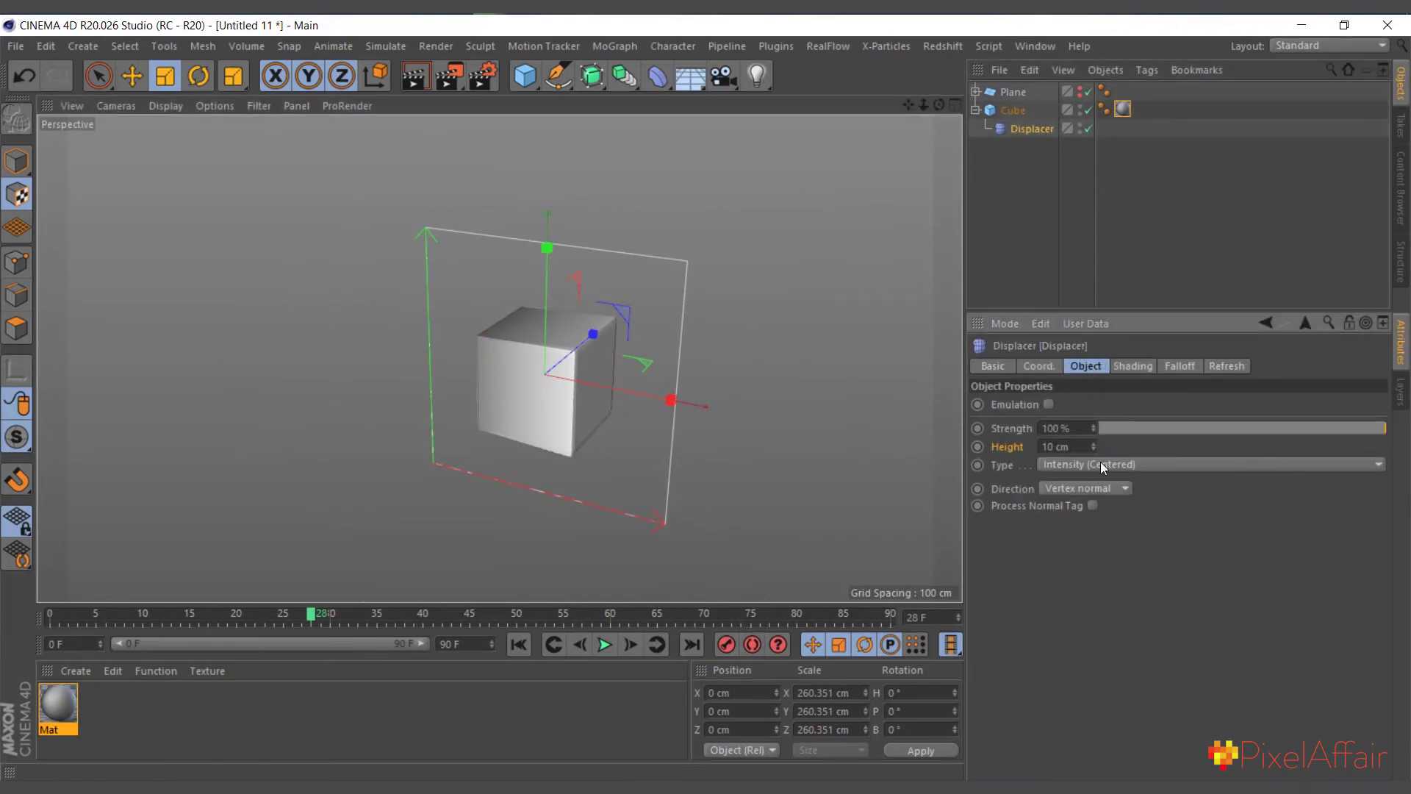
mouse_move(1091, 441)
mouse_down()
mouse_move(1078, 389)
mouse_move(1084, 492)
mouse_move(1080, 387)
mouse_move(1087, 449)
mouse_move(1095, 426)
mouse_up()
scroll(535, 425, up, 2)
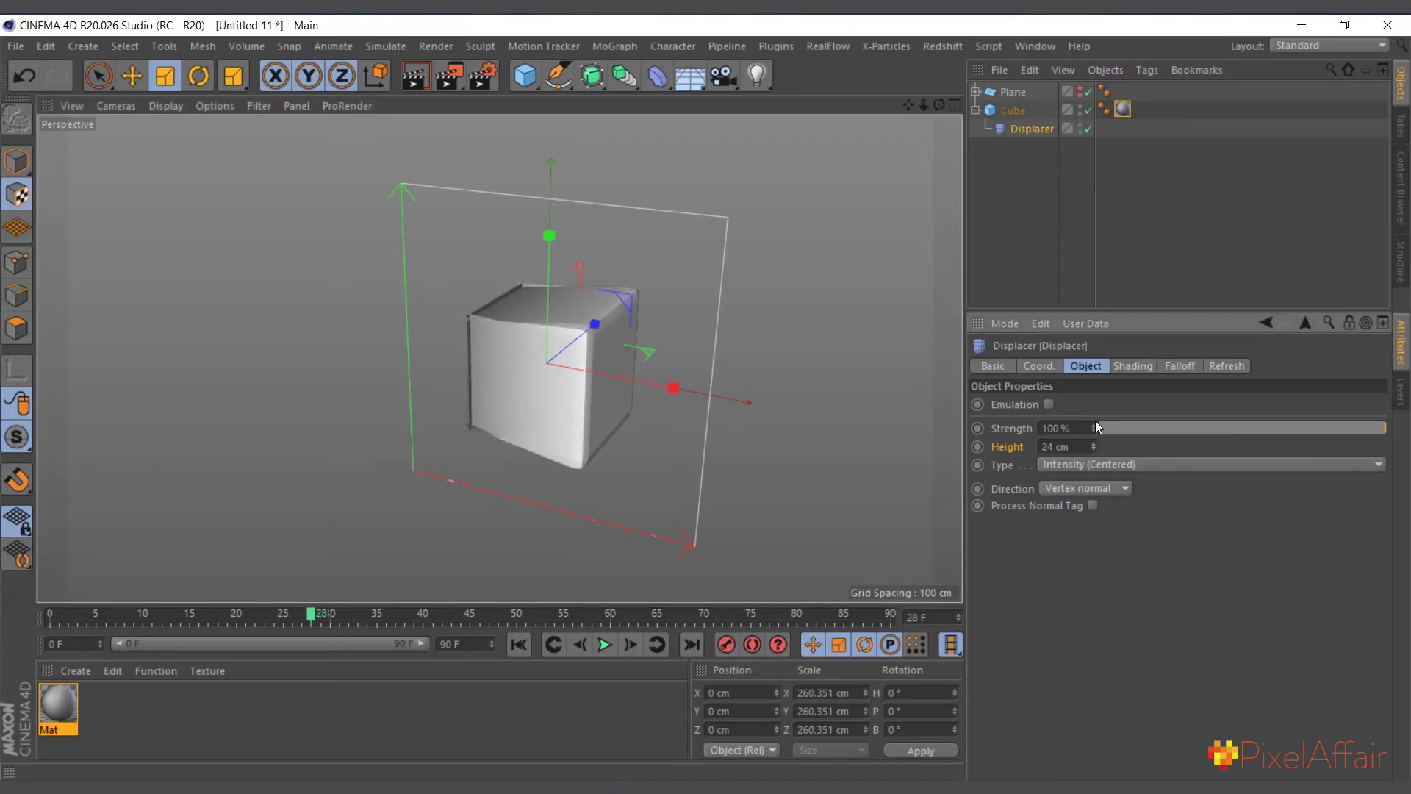
Step: Load a Noise shader as Mat's colour texture, then reselect the Displacer
double_click(45, 708)
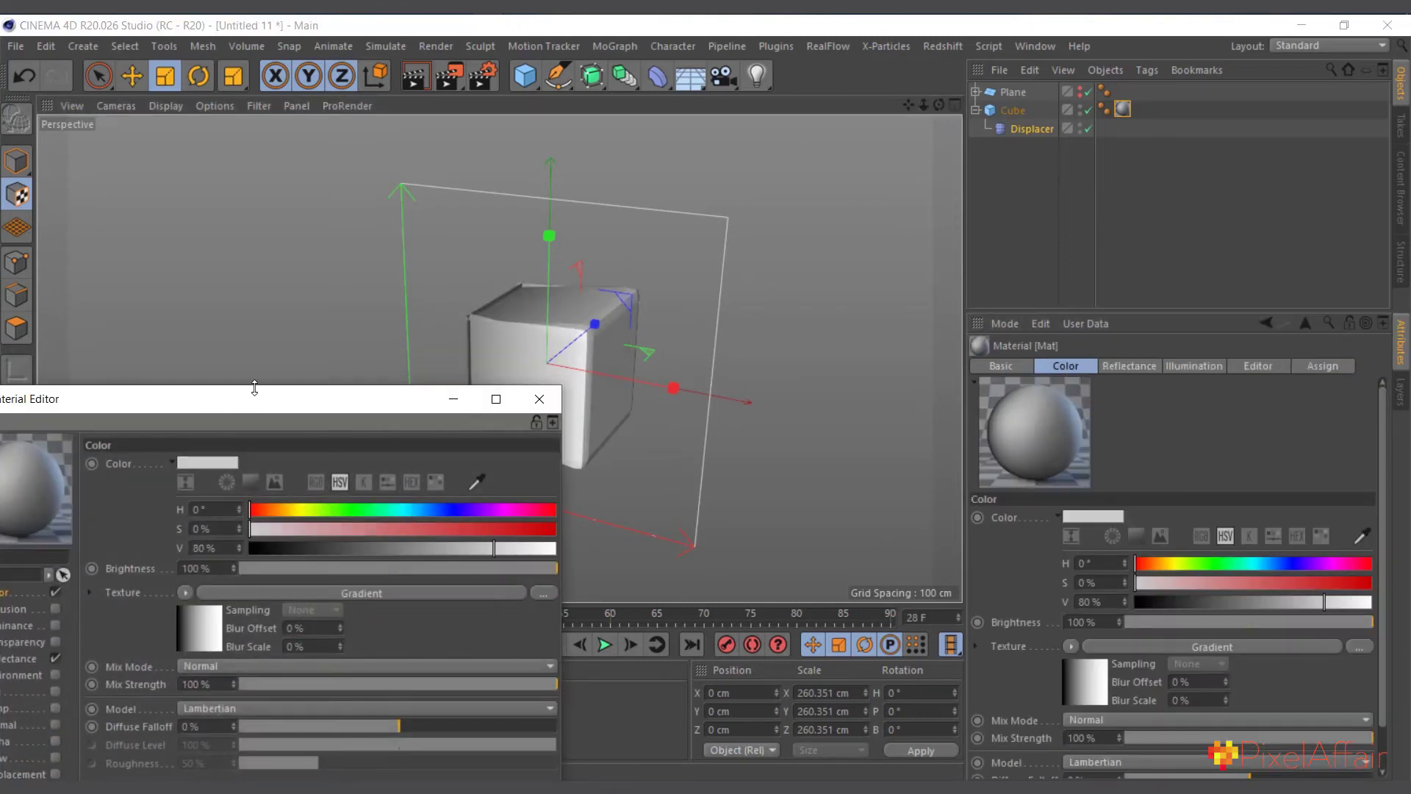
drag(254, 394, 636, 266)
click(571, 463)
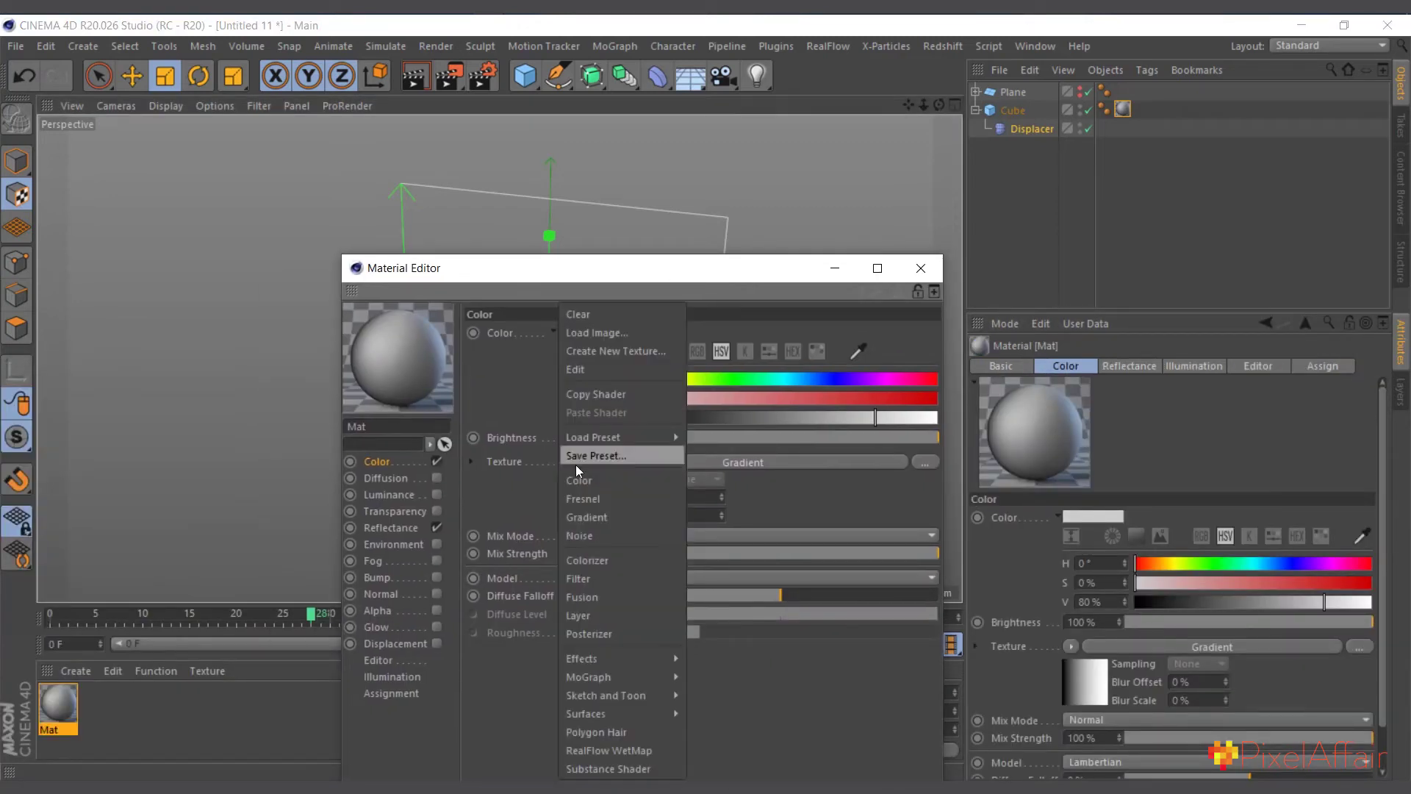
click(616, 536)
click(835, 269)
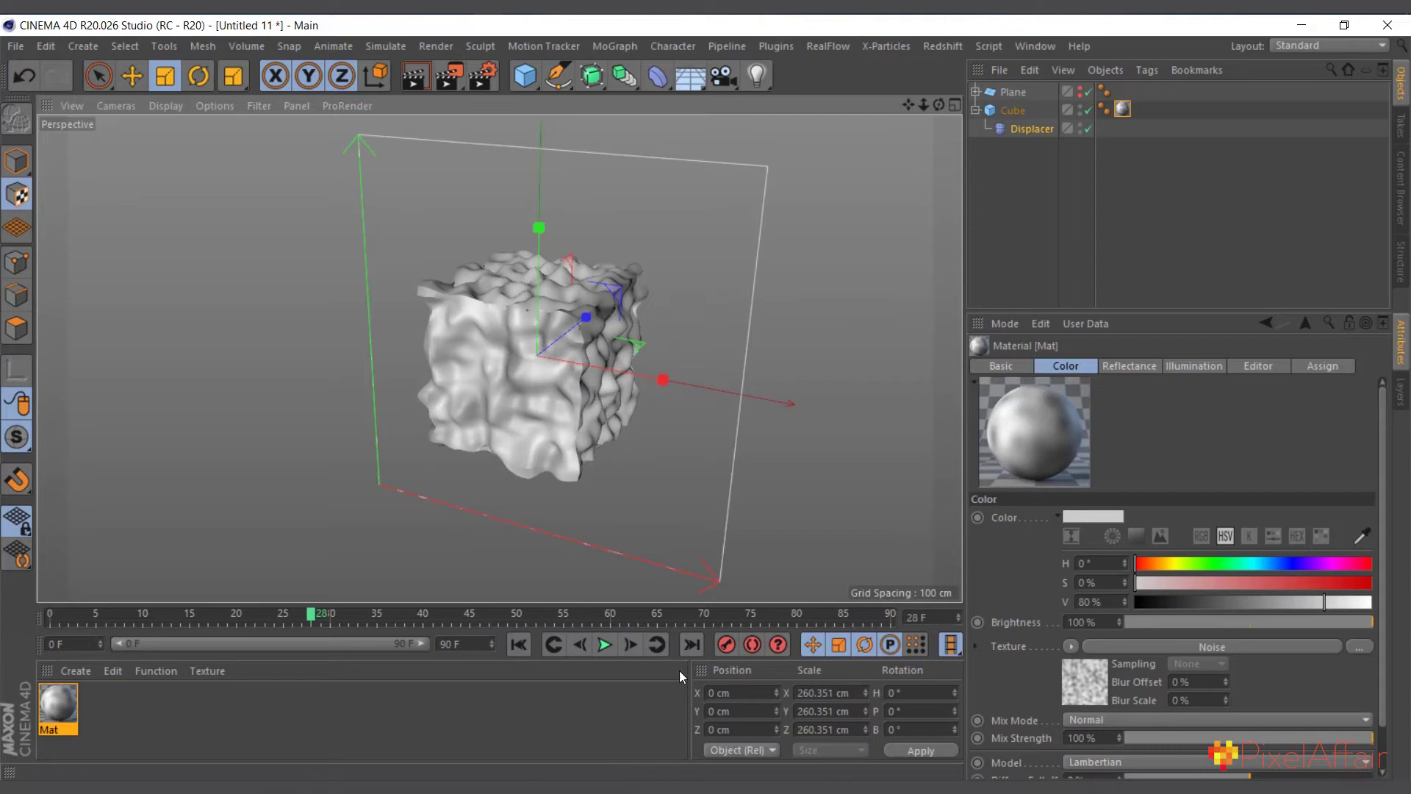
click(1025, 130)
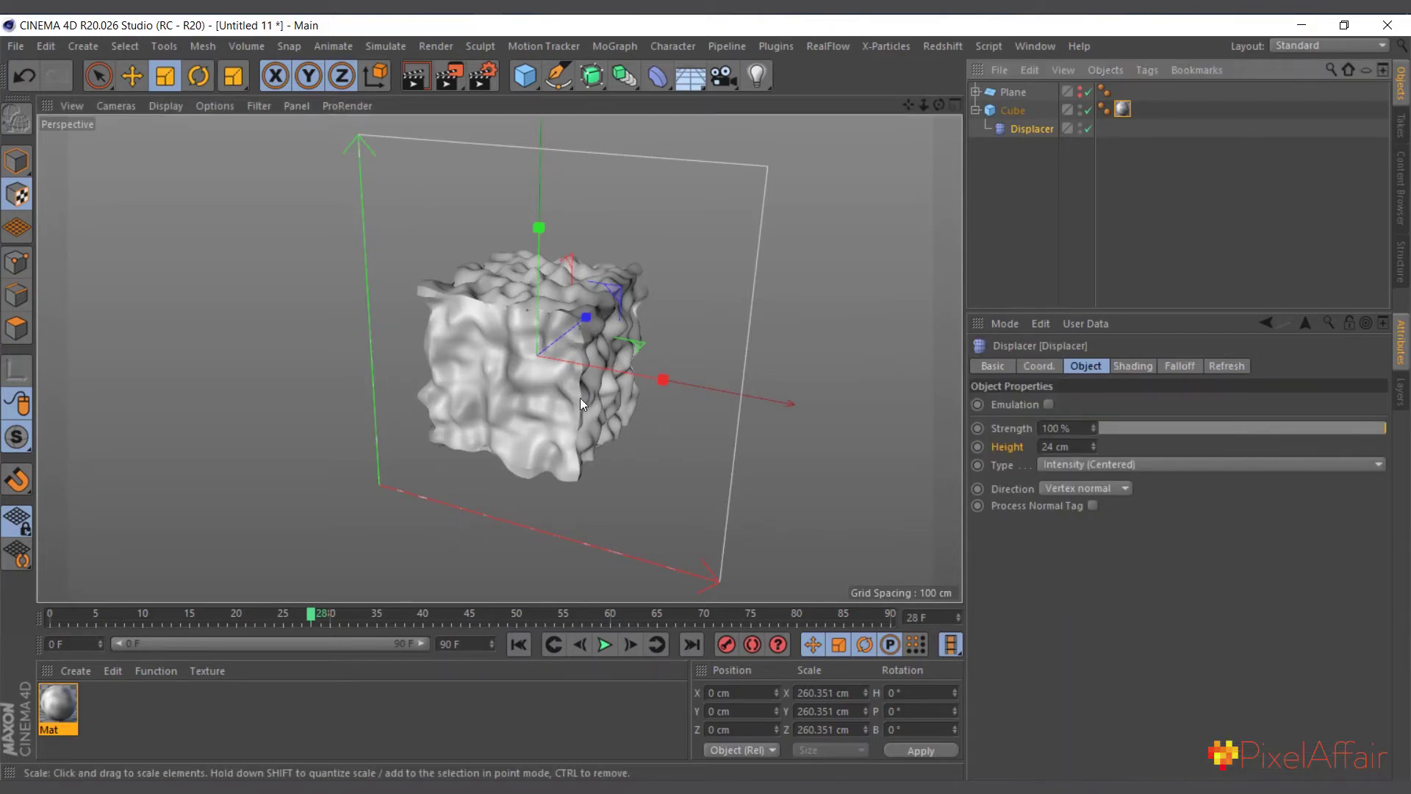
Step: Set the Displacer's Direction to Planar after briefly trying Spherical
alt+drag(580, 398, 544, 369)
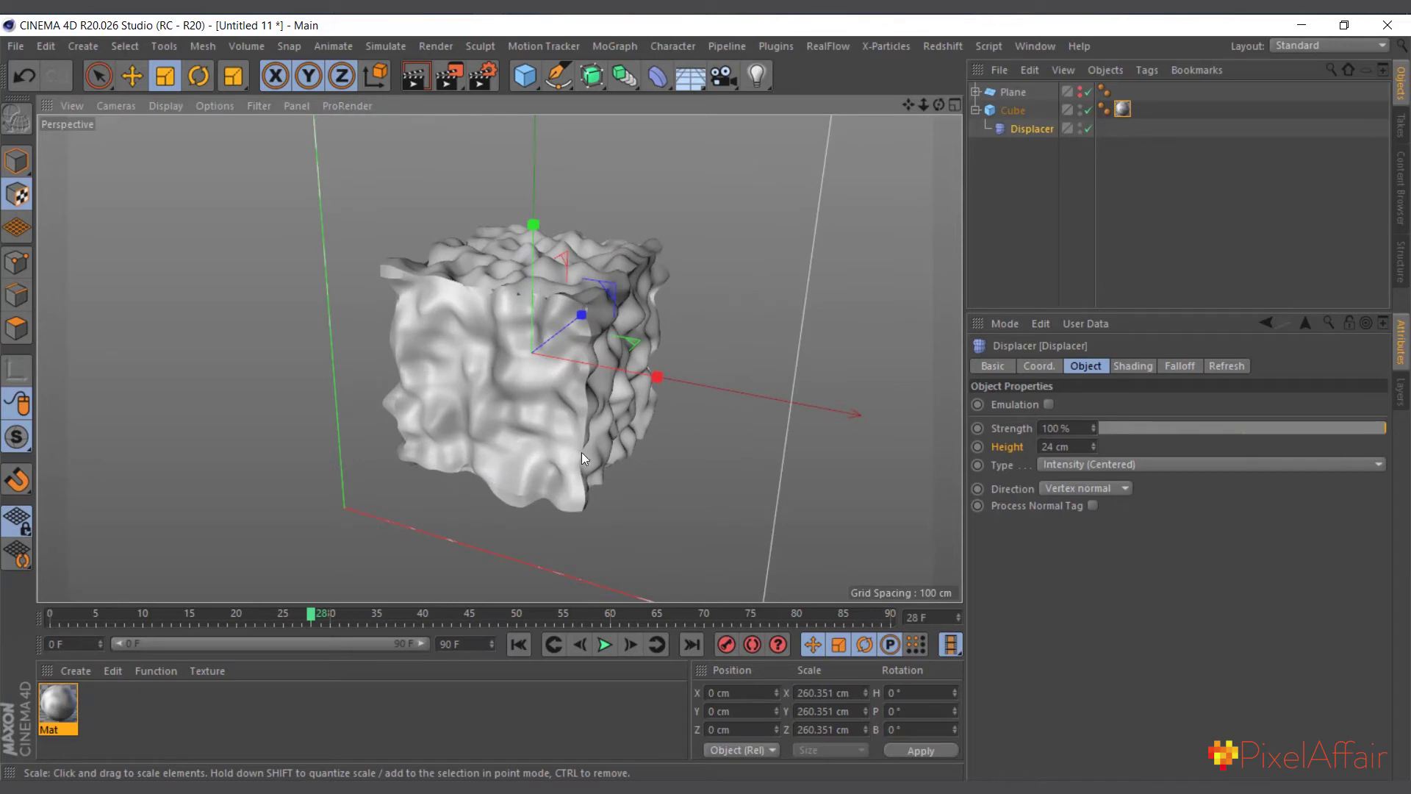
click(1110, 486)
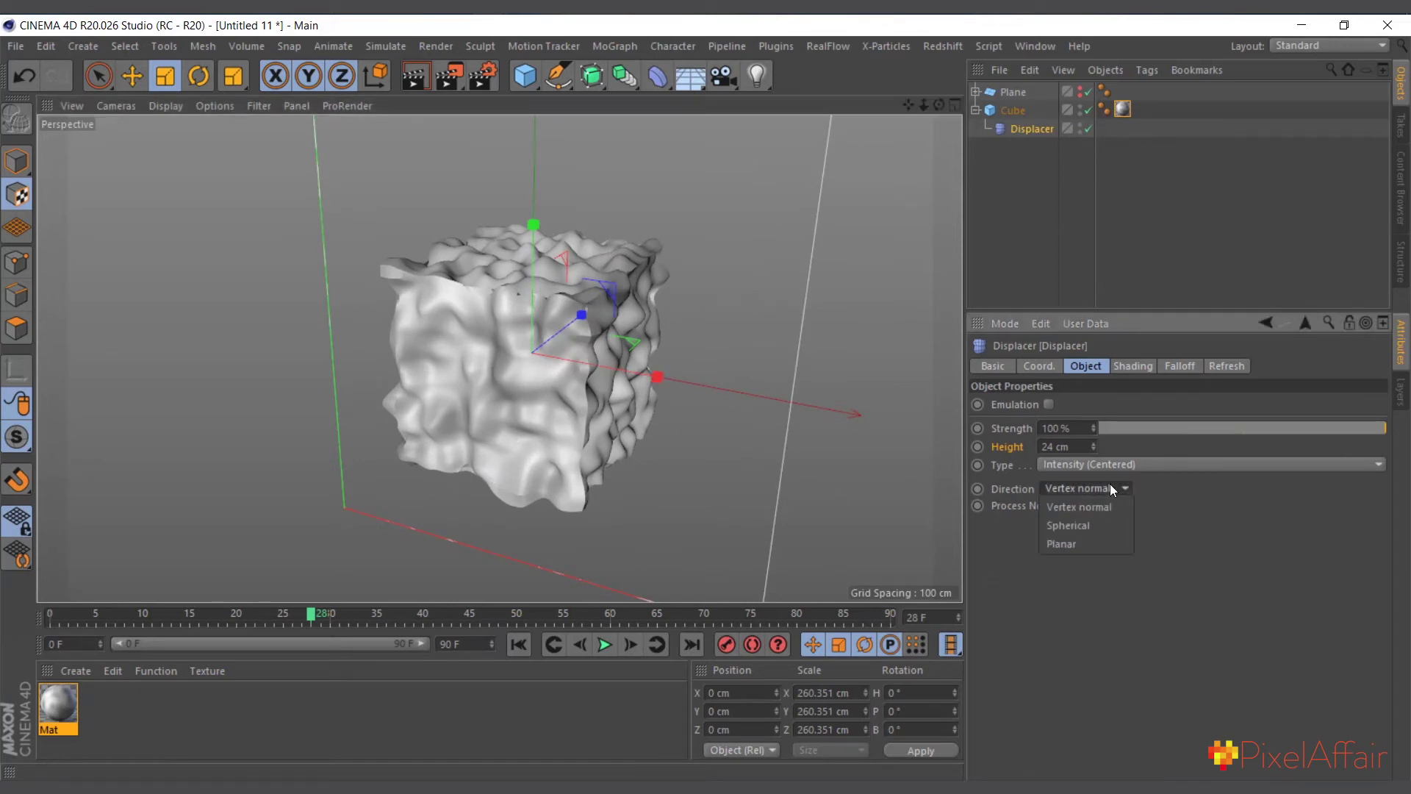
click(1100, 522)
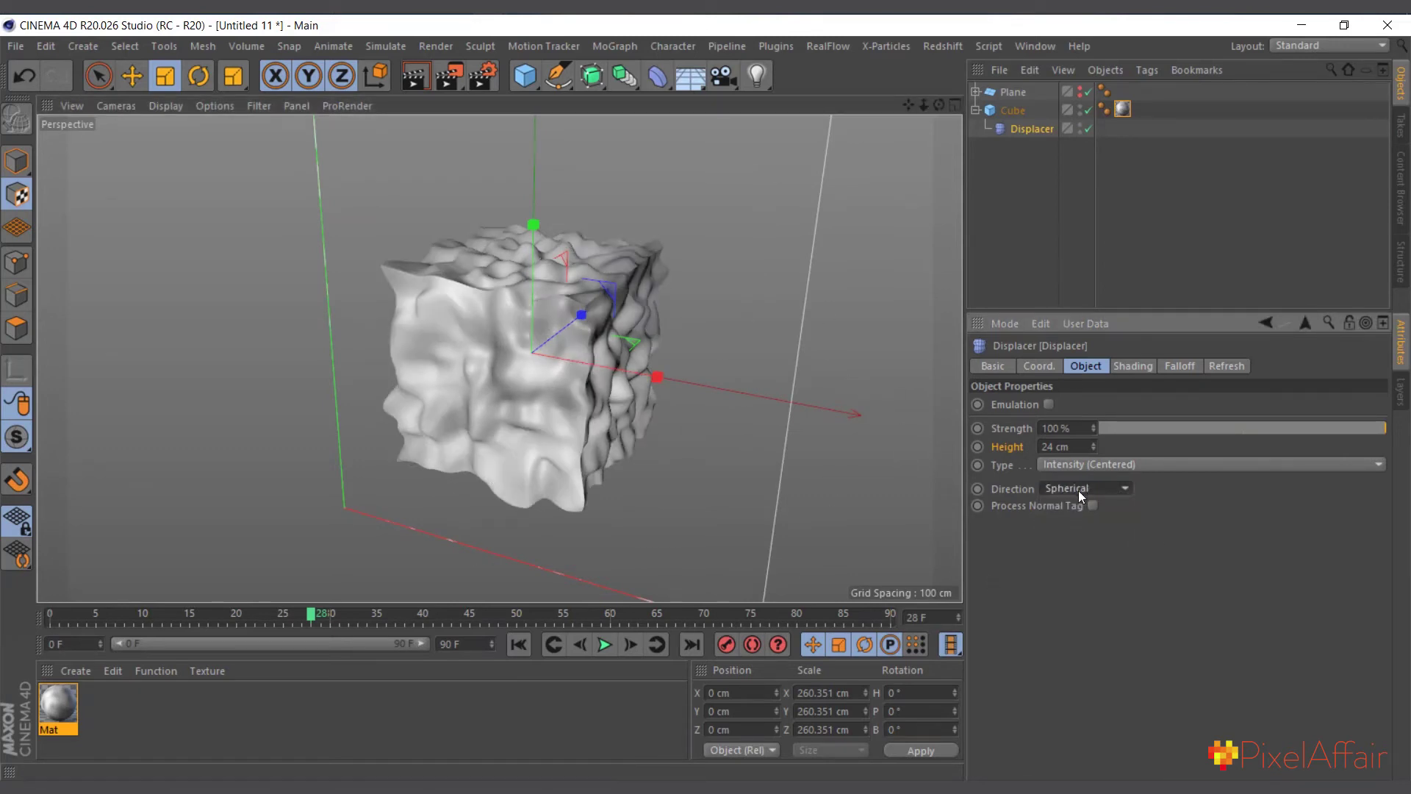
click(1105, 488)
click(1091, 547)
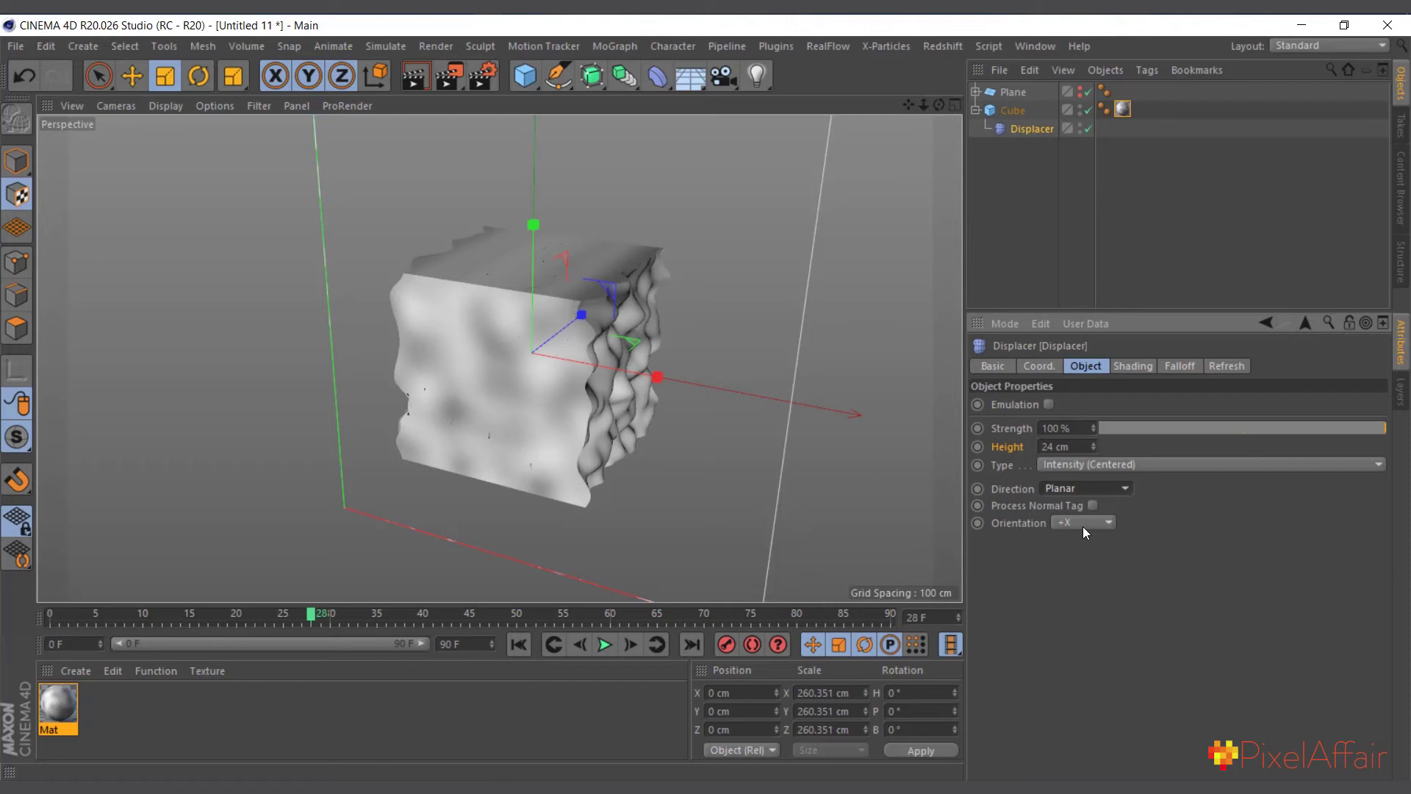
drag(940, 105, 978, 116)
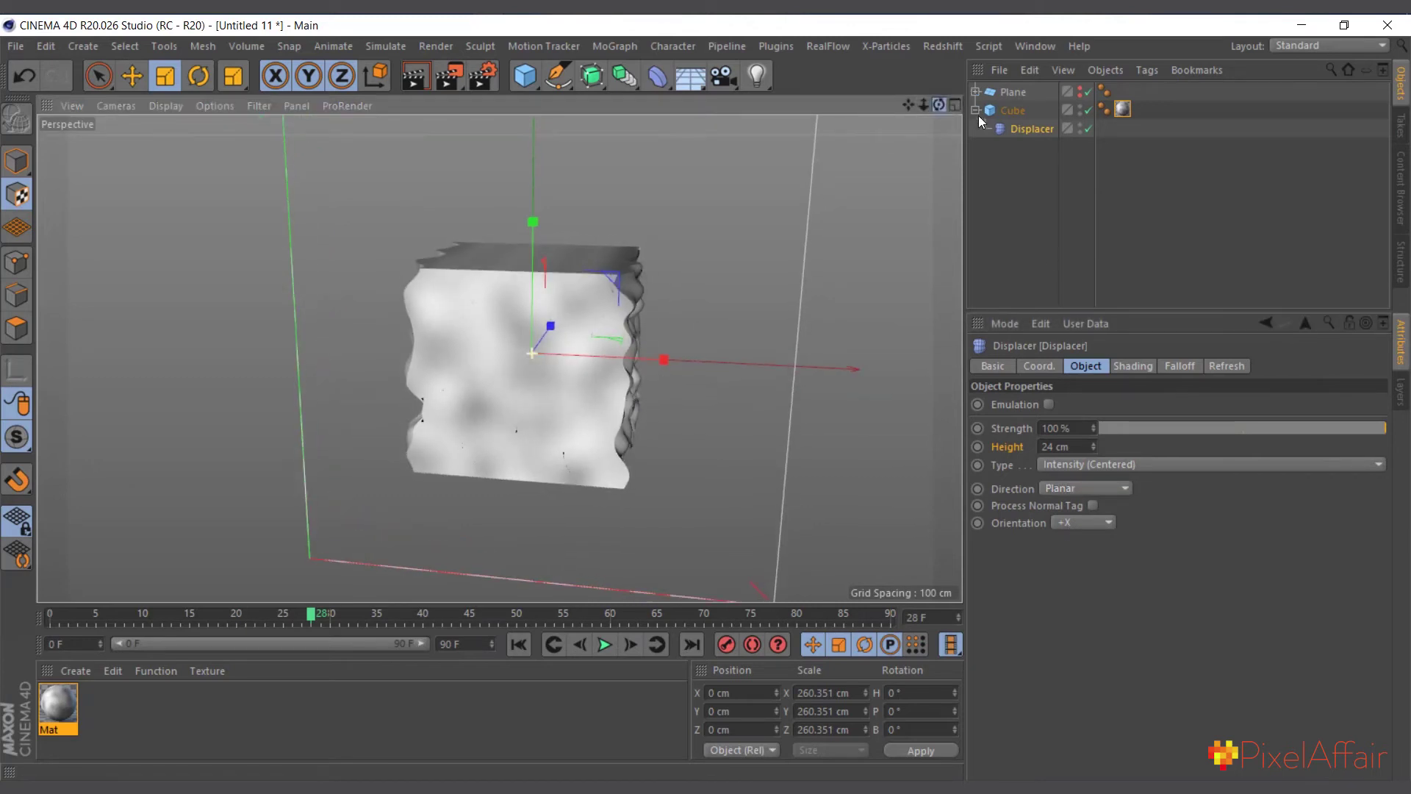
Step: Raise the Displacer Height to 94 cm and set its planar Orientation to +Z
drag(1093, 446, 1074, 378)
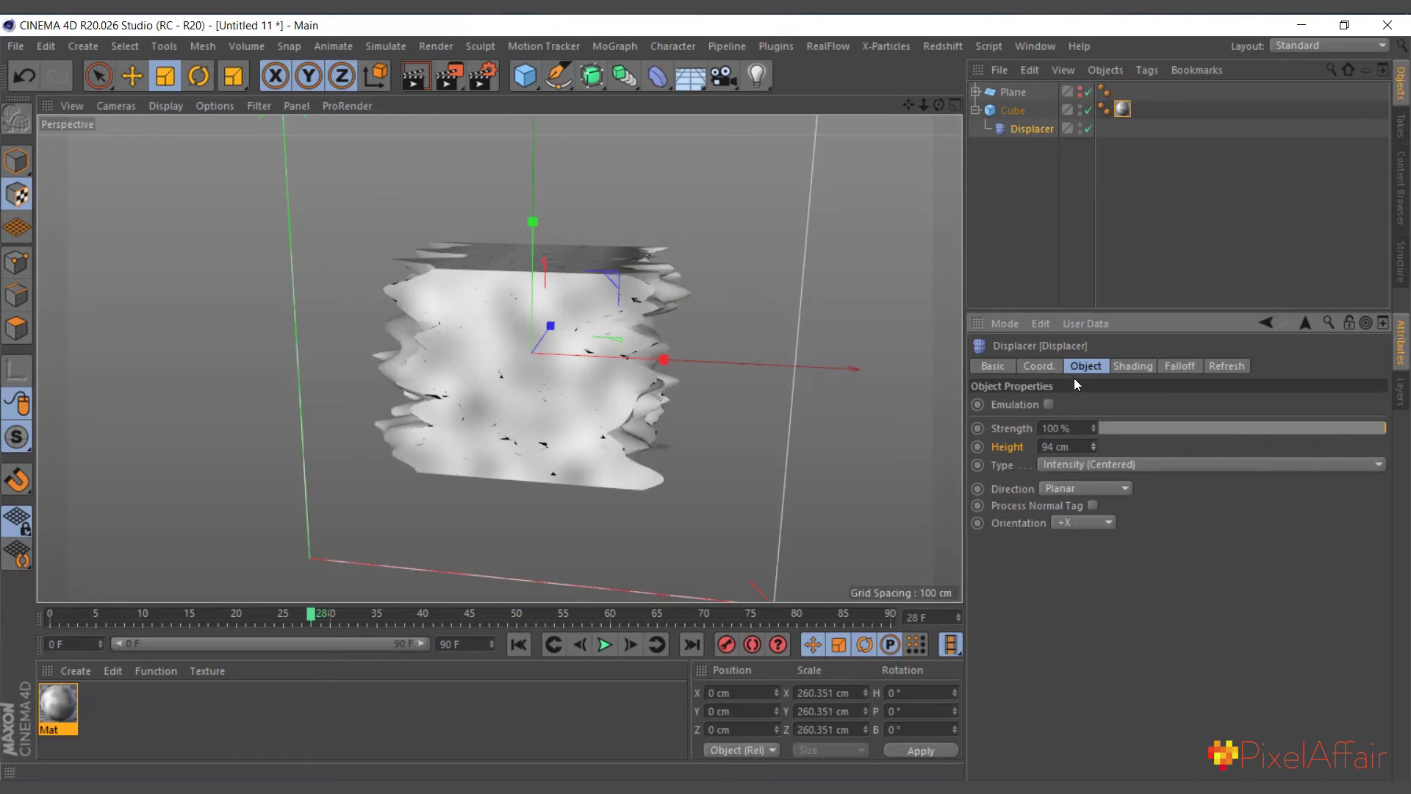
click(1081, 523)
click(1084, 555)
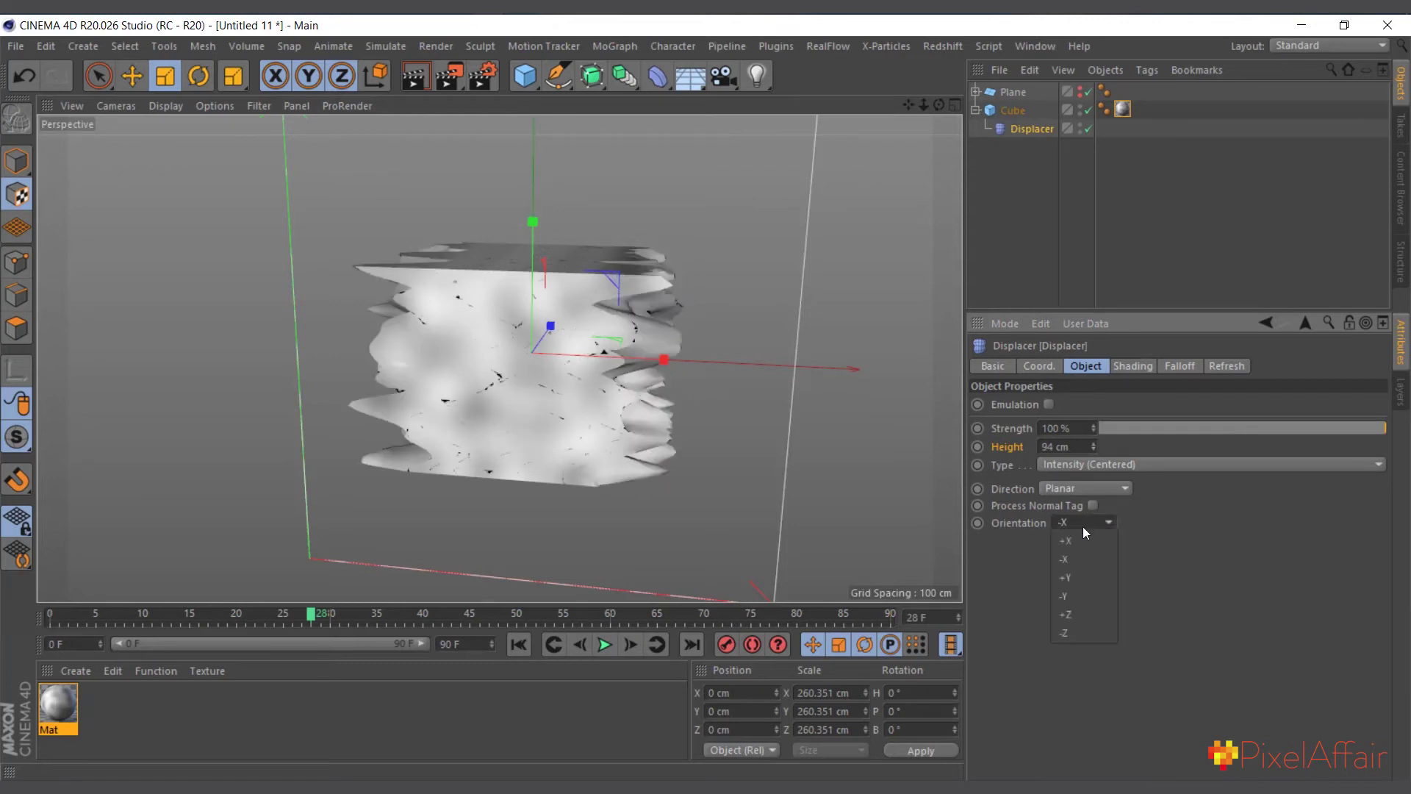
click(1087, 577)
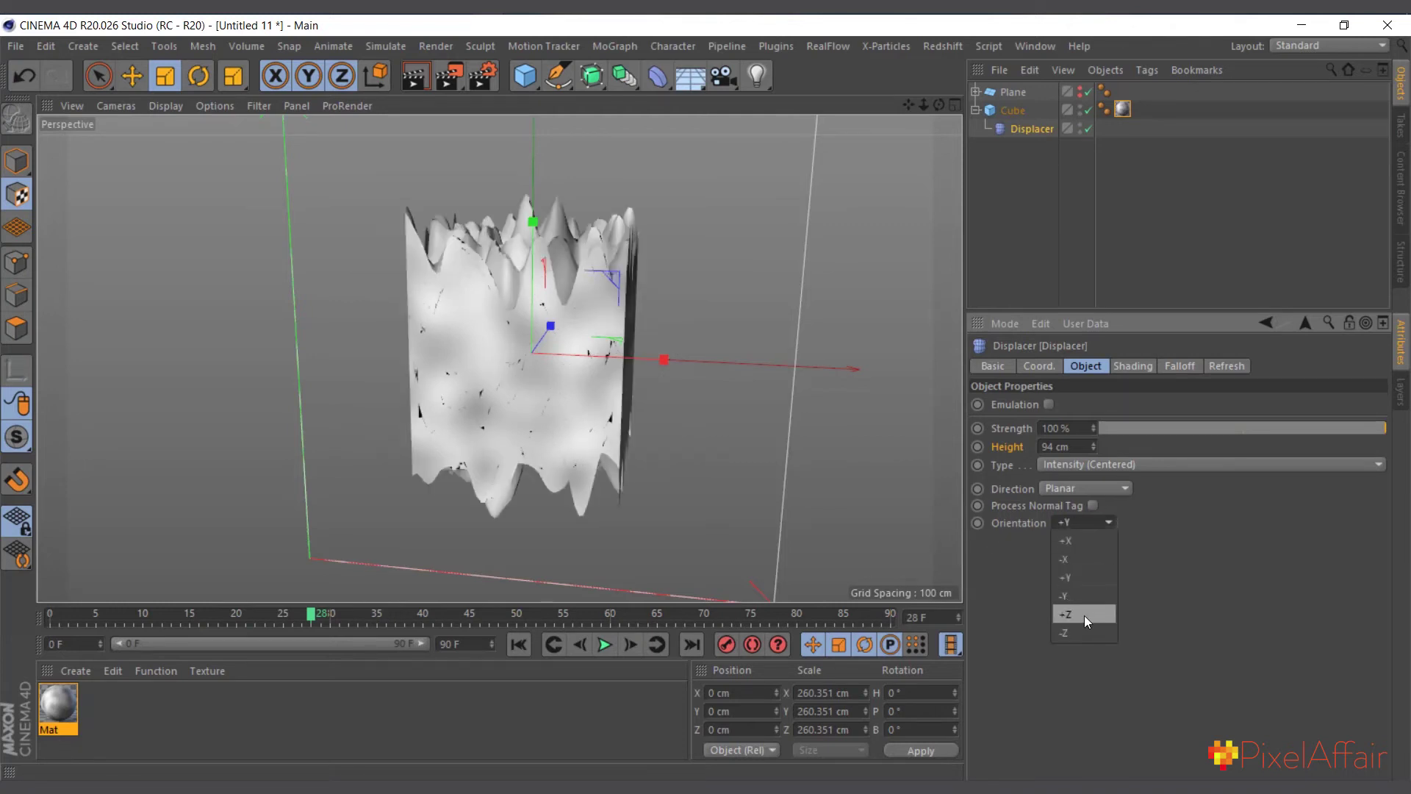
click(1084, 615)
mouse_move(941, 108)
mouse_down()
mouse_move(818, 113)
mouse_move(971, 140)
mouse_move(972, 116)
mouse_move(955, 118)
mouse_up()
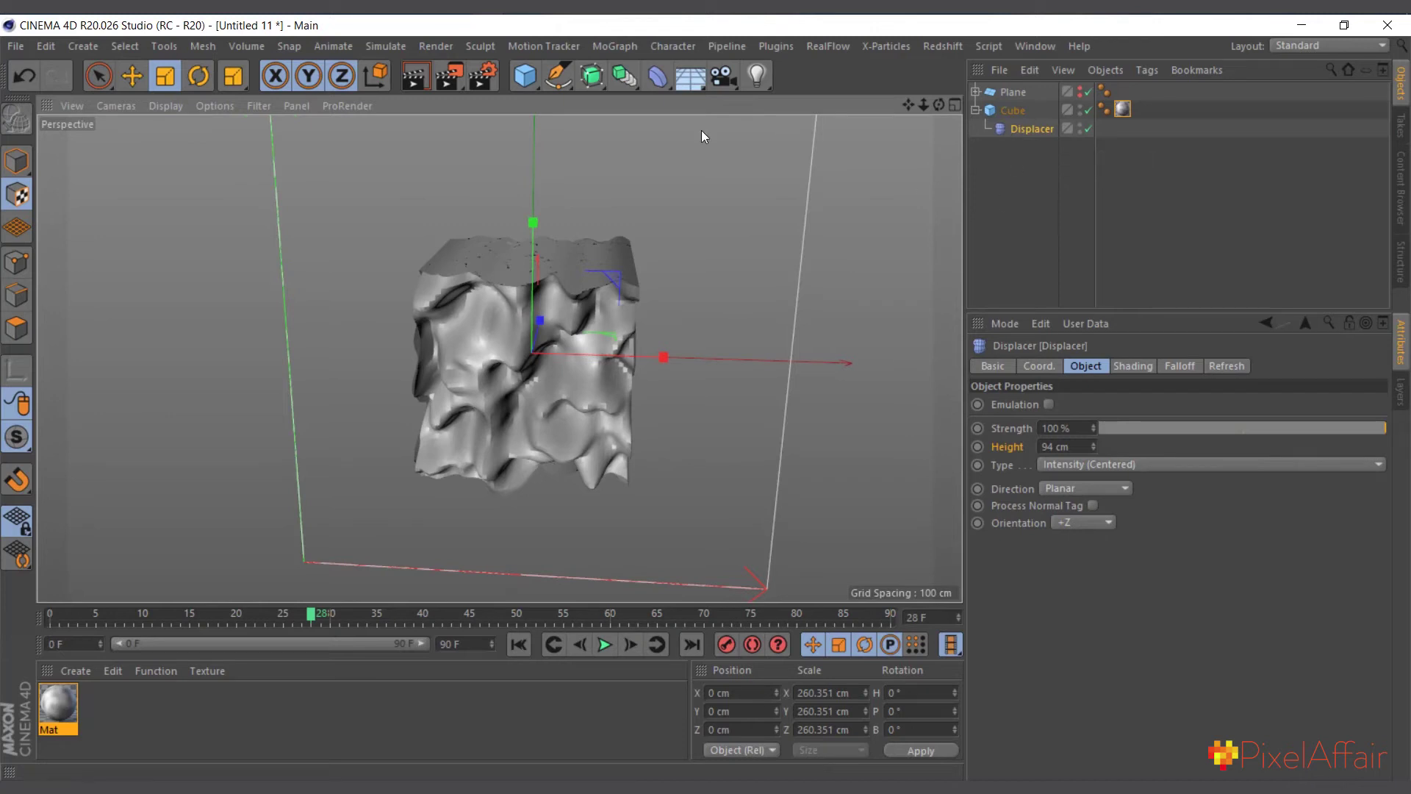
Step: Collapse the Cube hierarchy in the Object Manager and select the Cube
click(975, 109)
click(1017, 109)
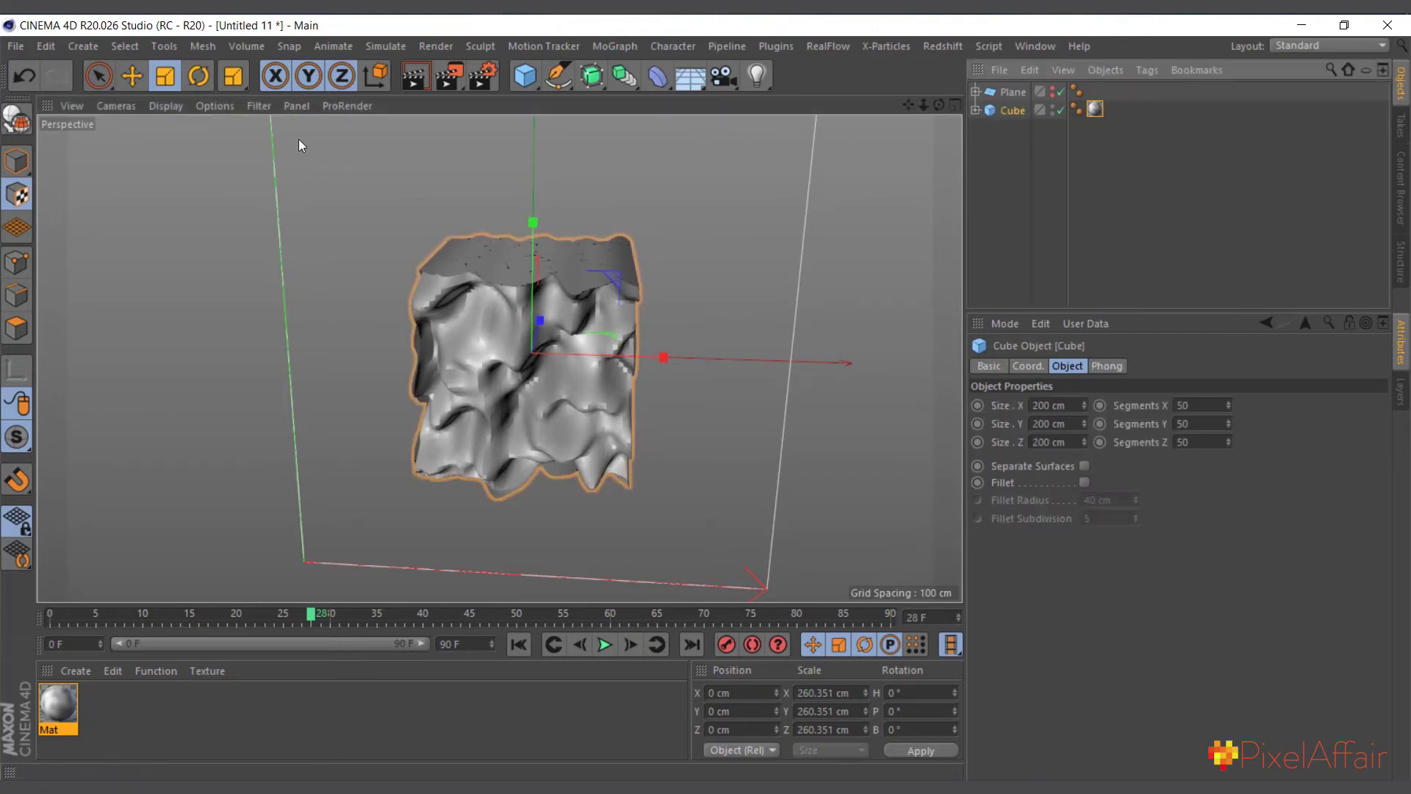
scroll(545, 223, down, 2)
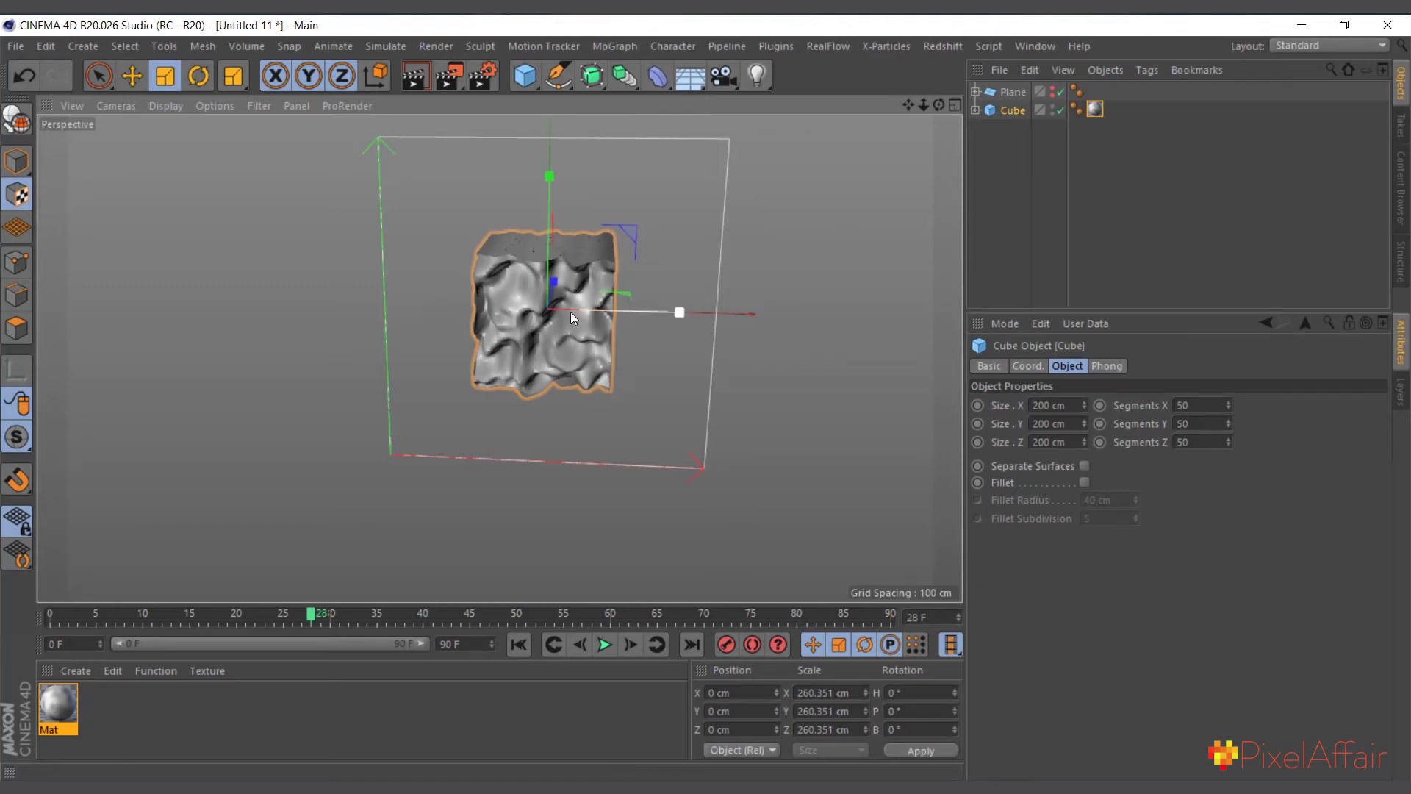
scroll(625, 264, up, 2)
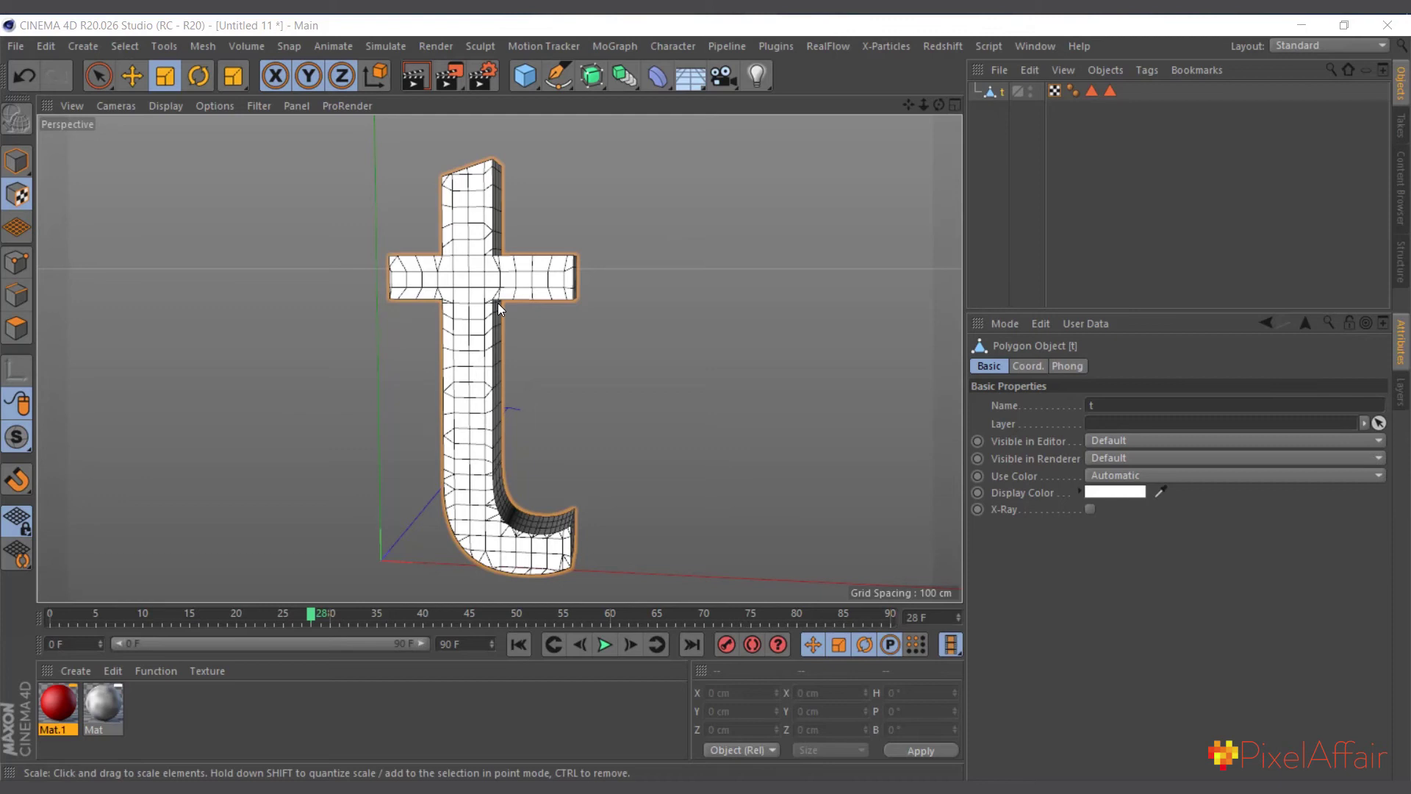
scroll(479, 257, up, 2)
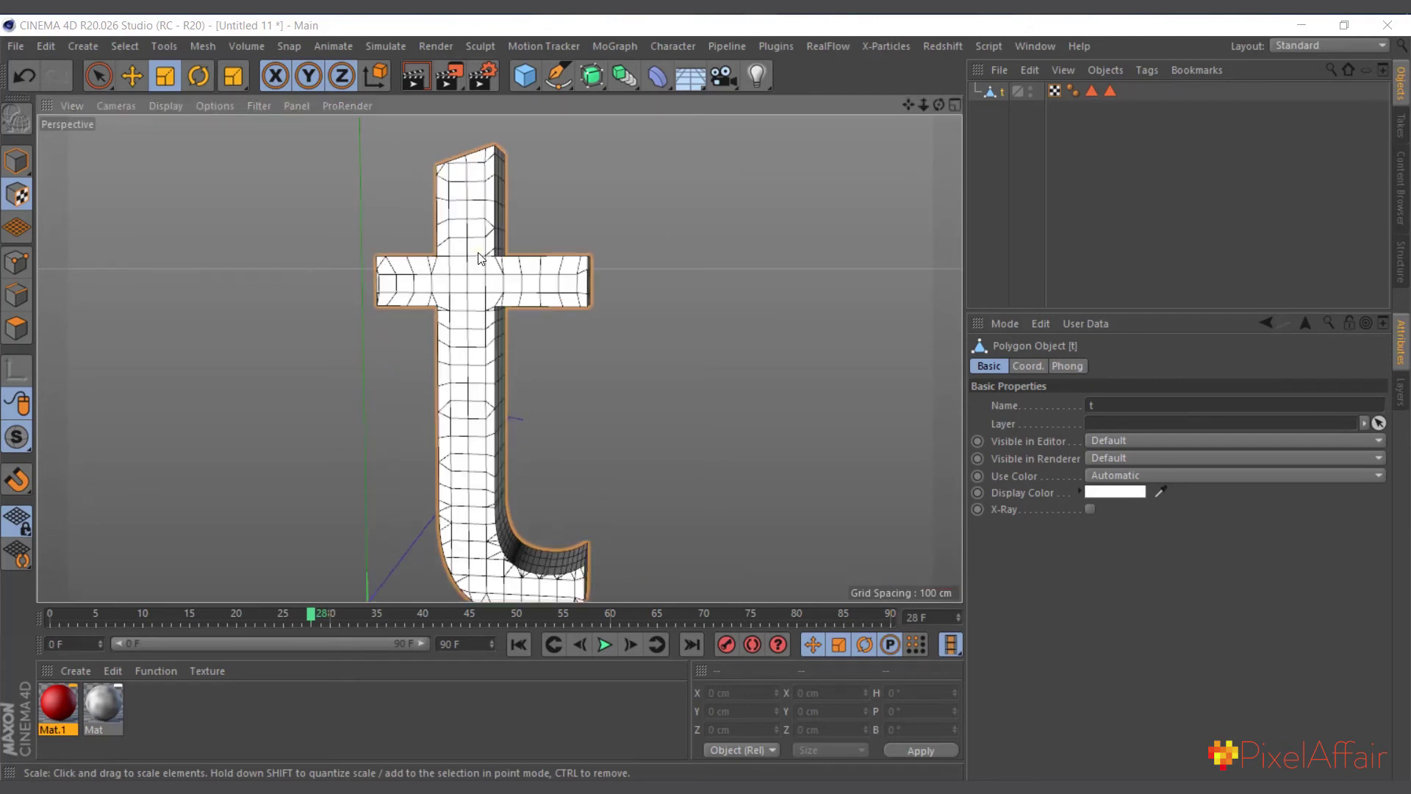
scroll(490, 192, up, 2)
scroll(494, 151, up, 2)
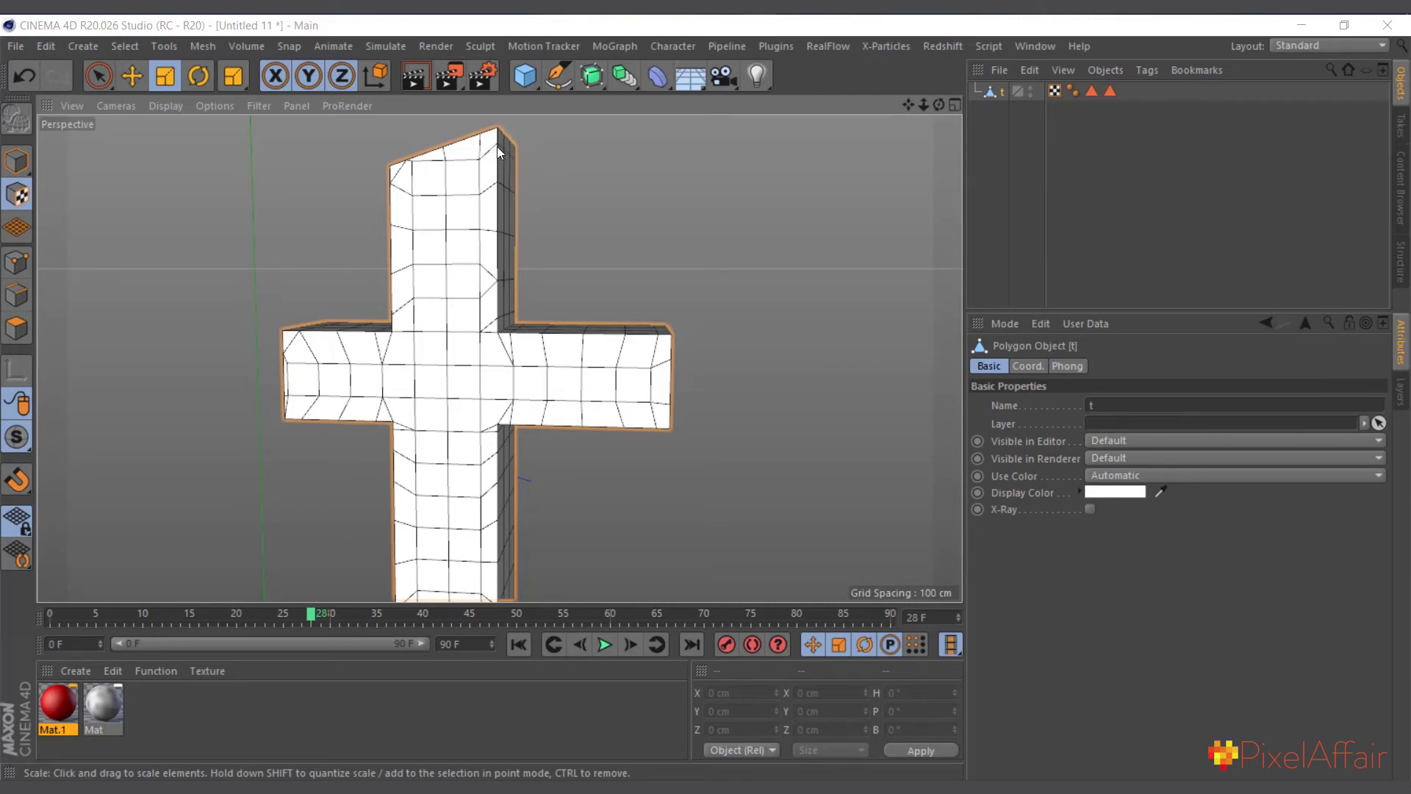
Step: Duplicate the letter t as t.1, switch to Scale in Model mode, and select t.1
scroll(465, 282, down, 4)
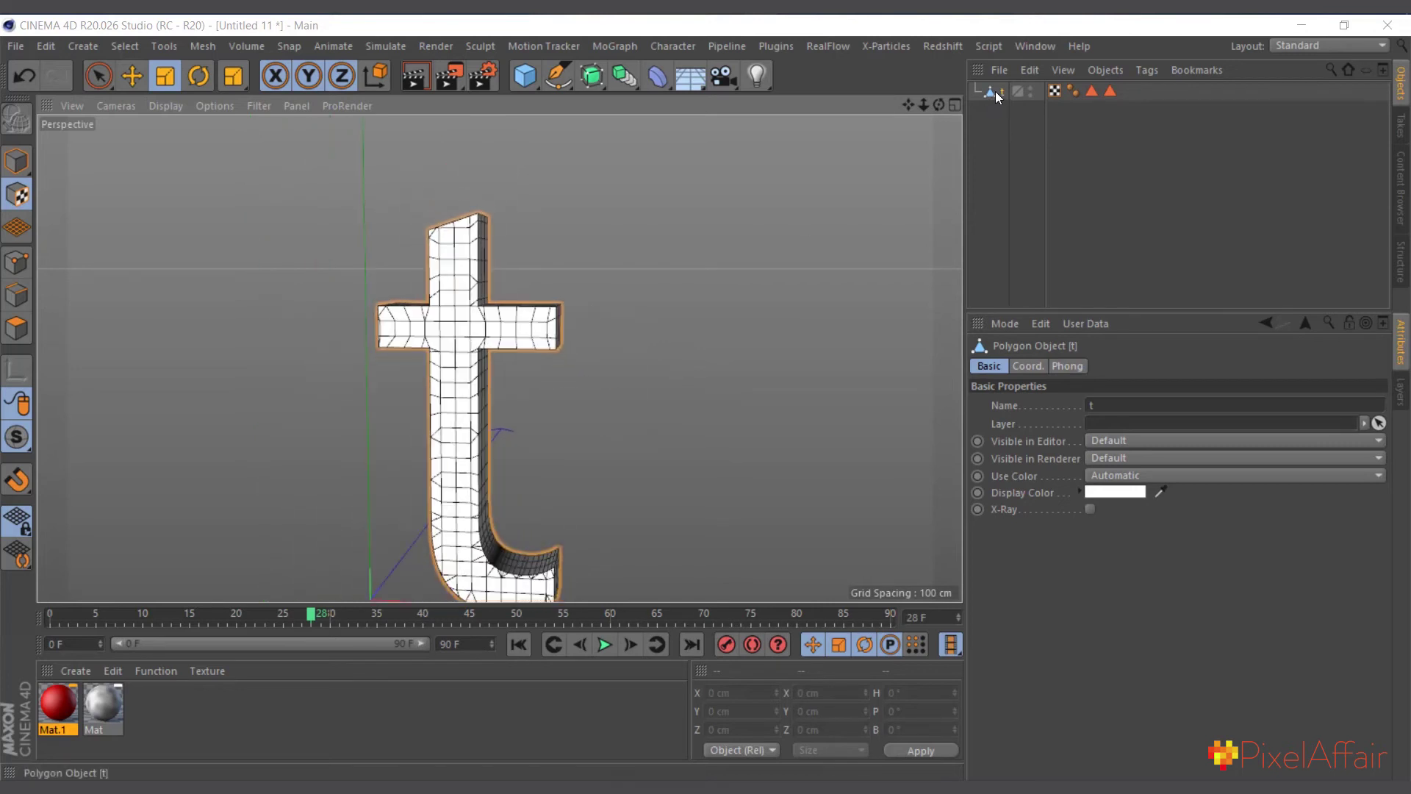
ctrl+drag(994, 94, 1001, 108)
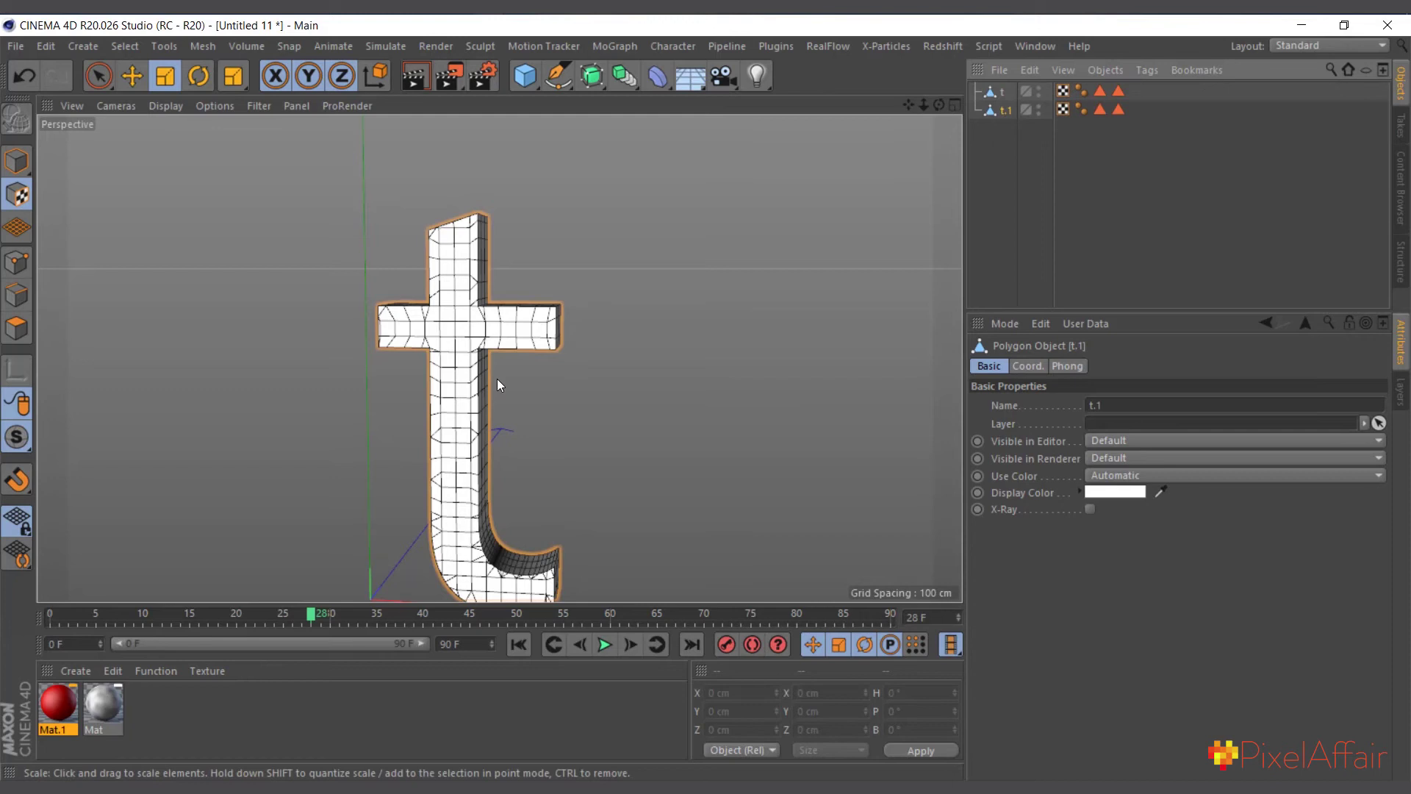
key(t)
scroll(557, 232, down, 3)
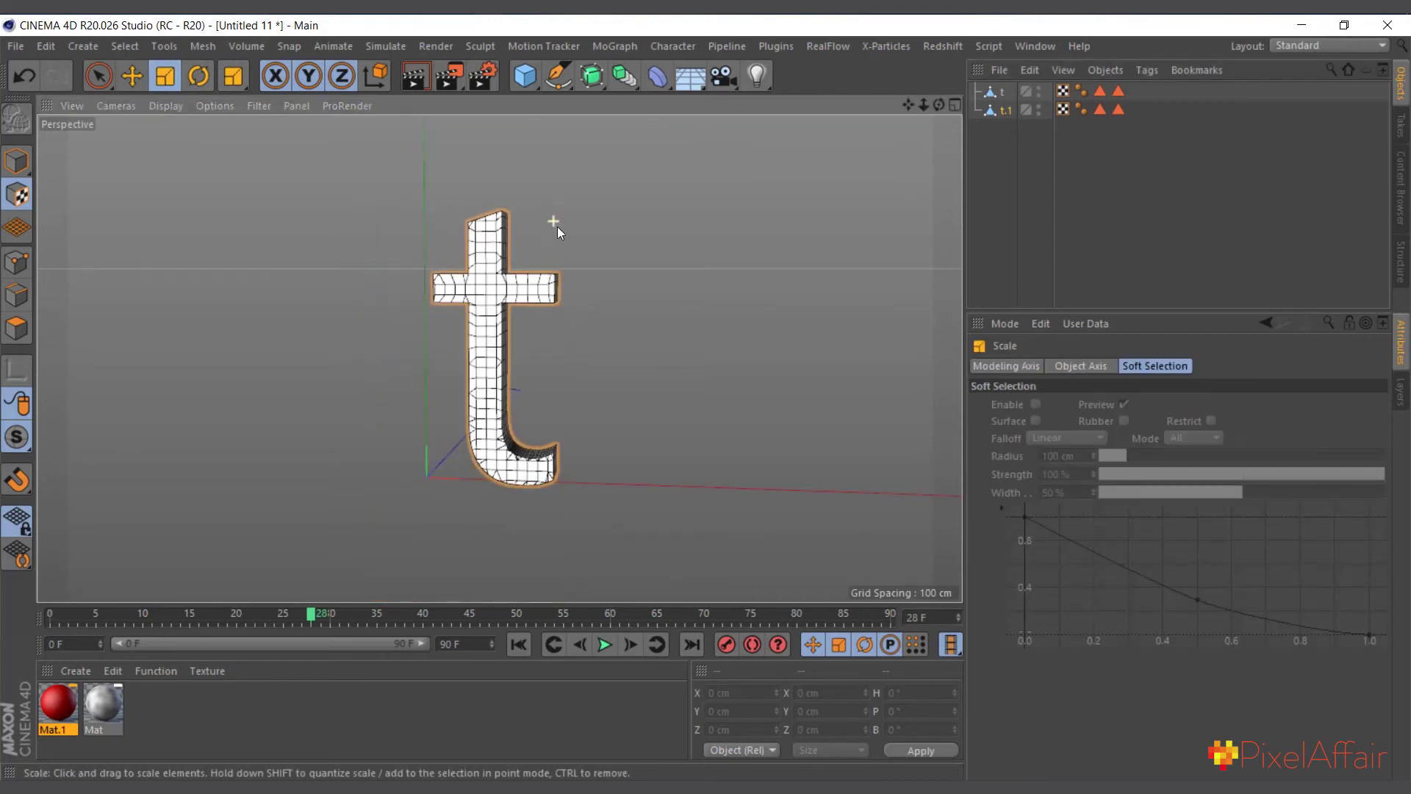
click(25, 170)
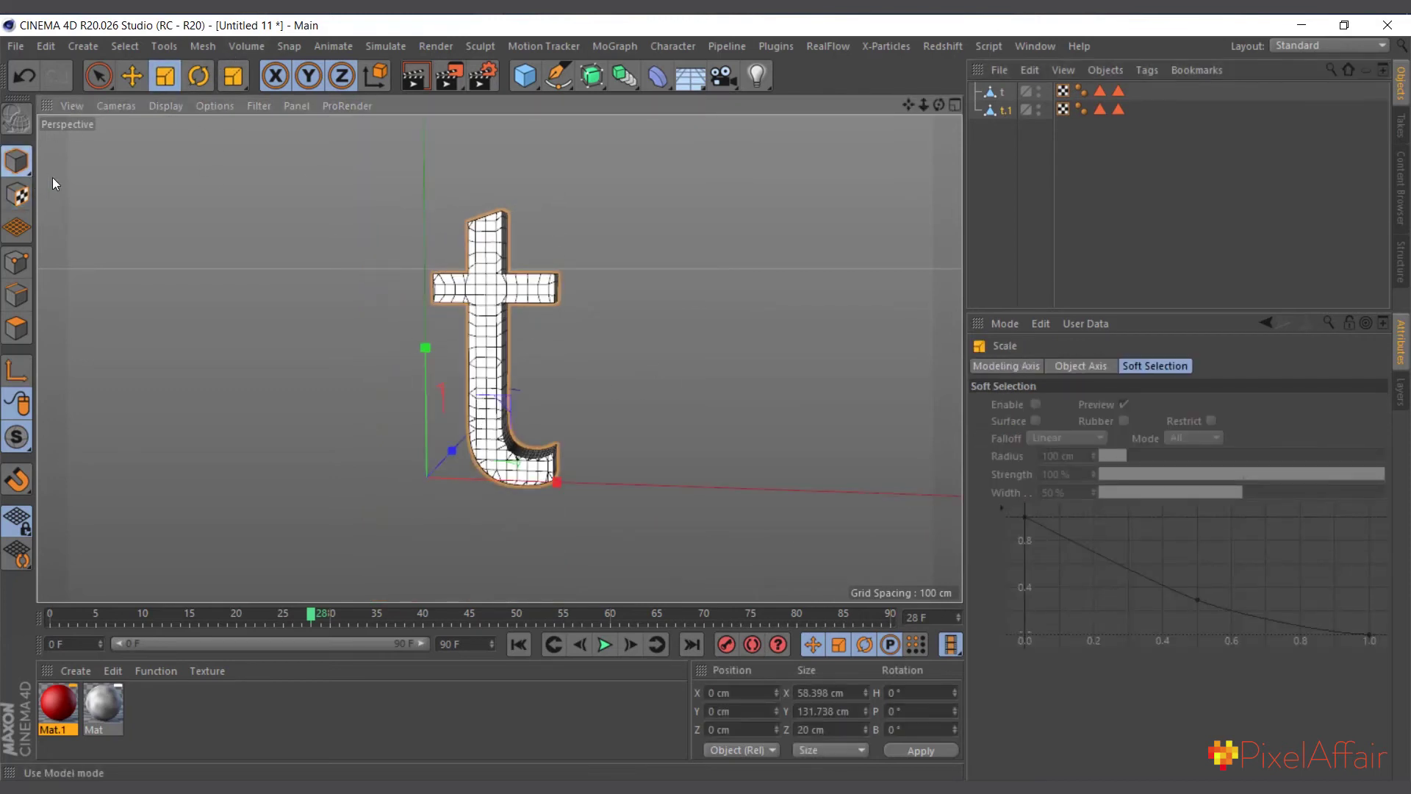
click(1001, 110)
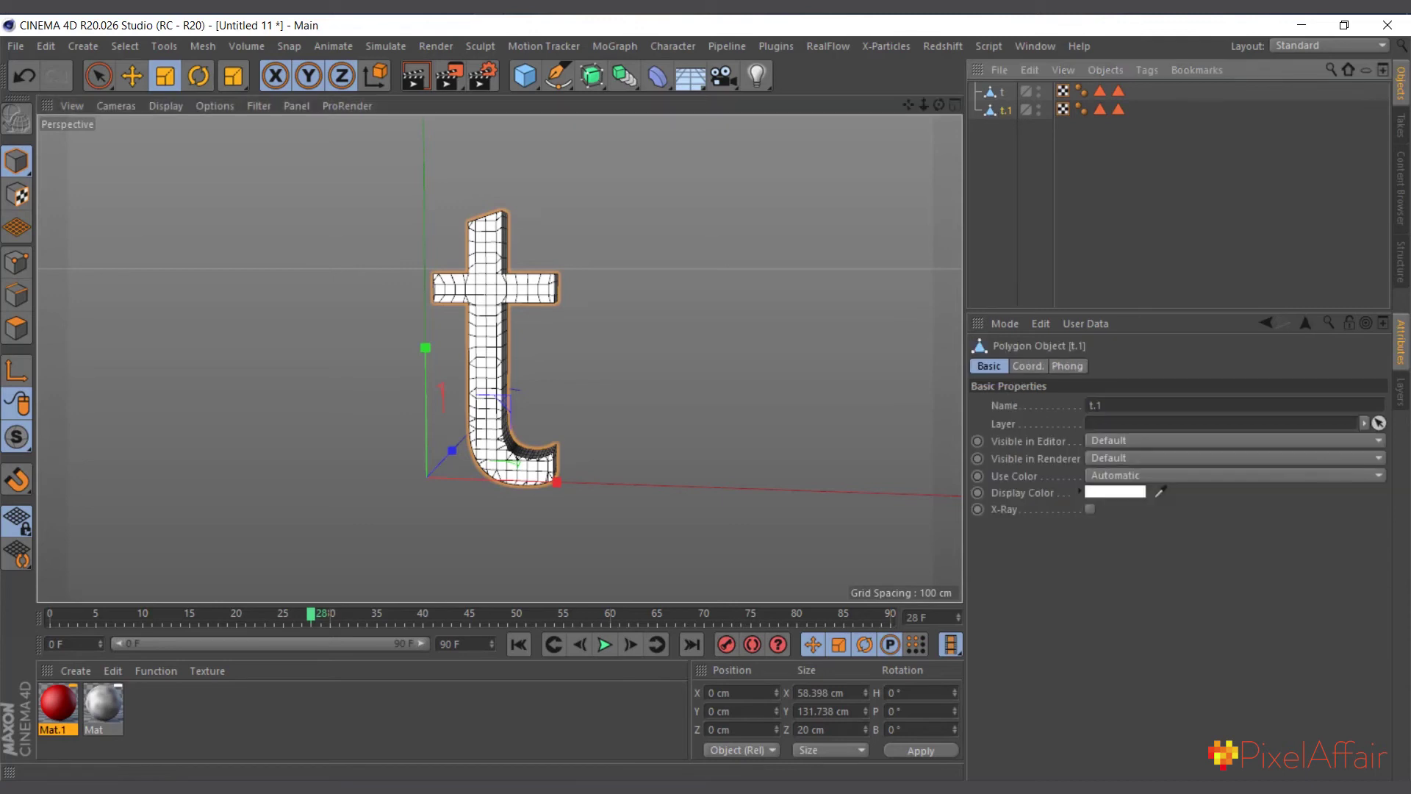
Step: Center t.1's axis on its geometry using the Mesh axis centering options
click(201, 47)
mouse_move(253, 214)
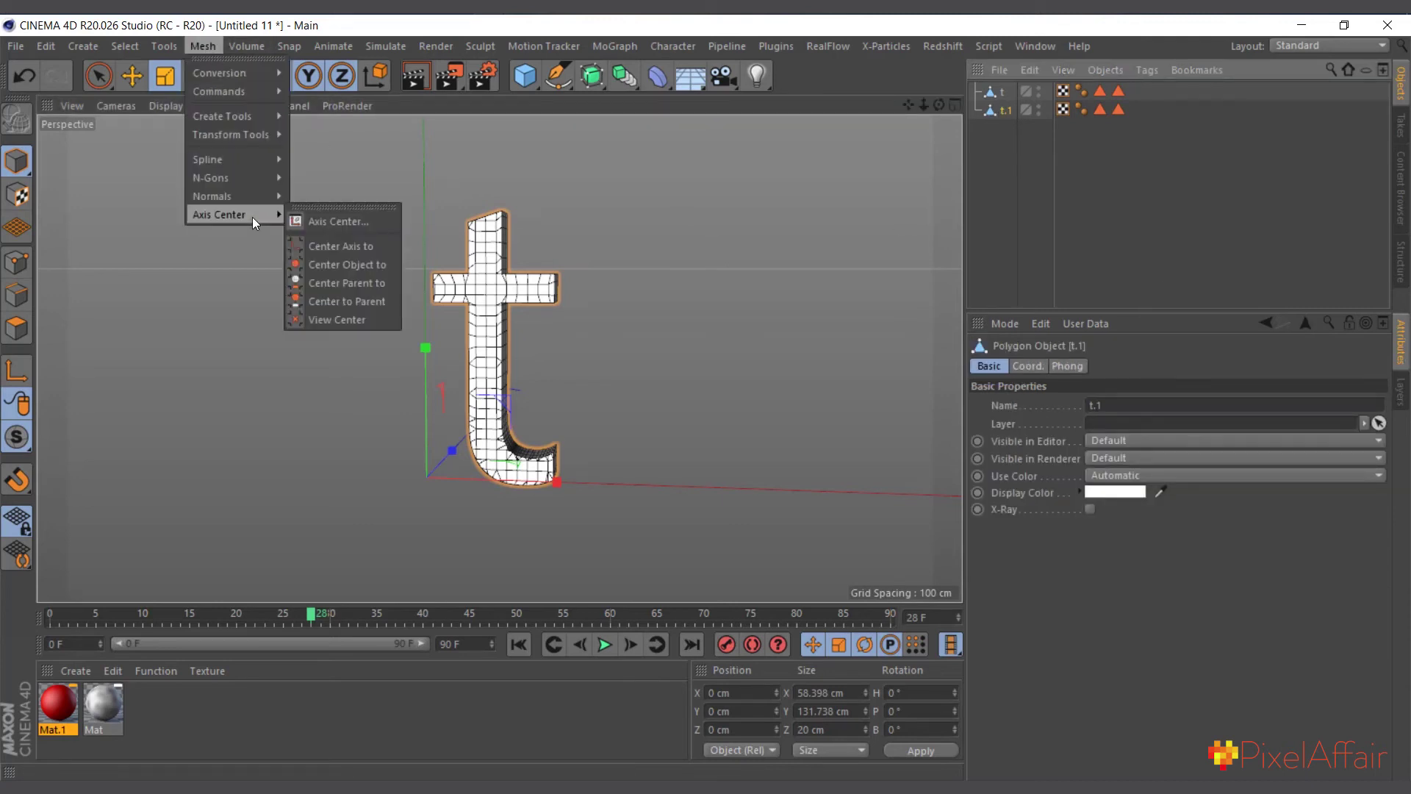
click(322, 217)
click(304, 339)
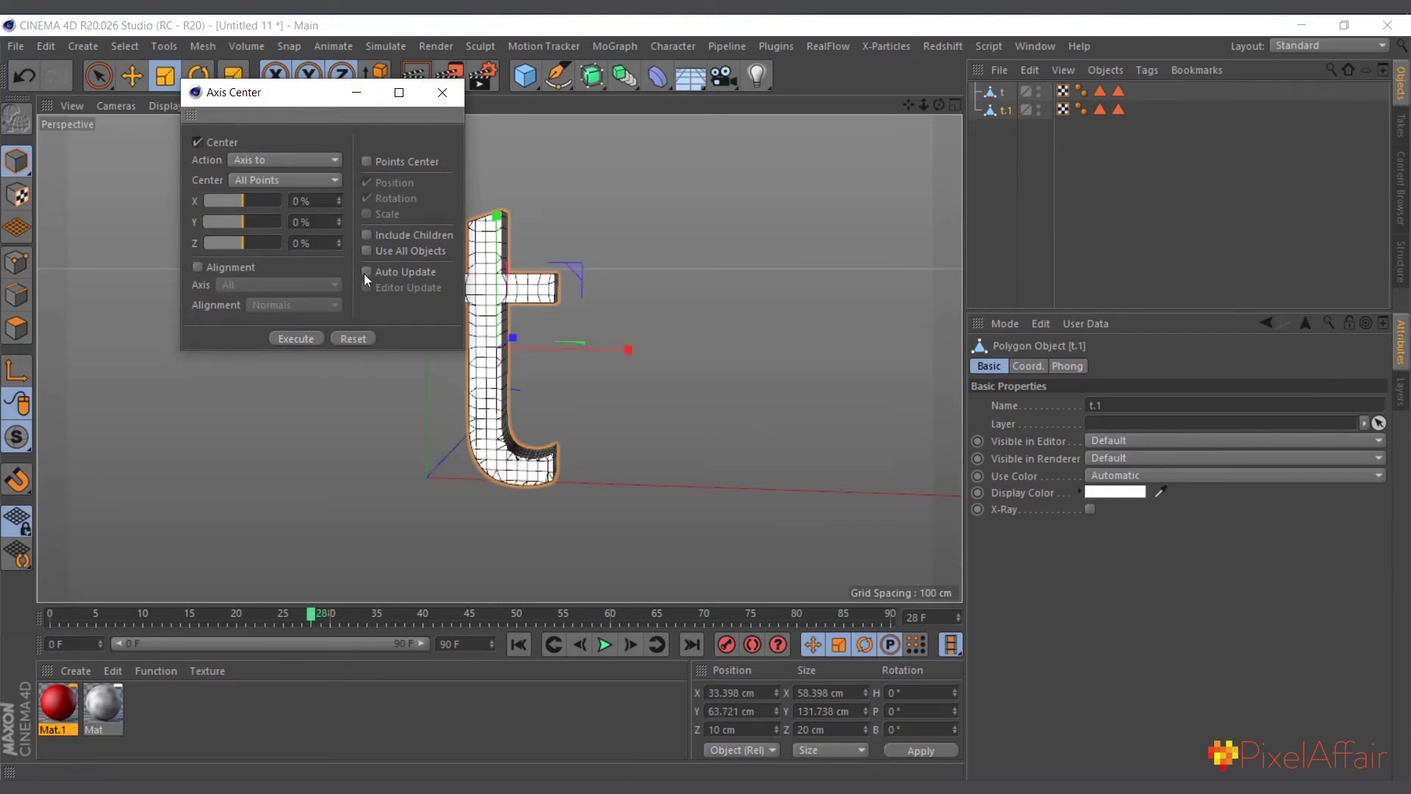
click(441, 92)
scroll(500, 307, up, 5)
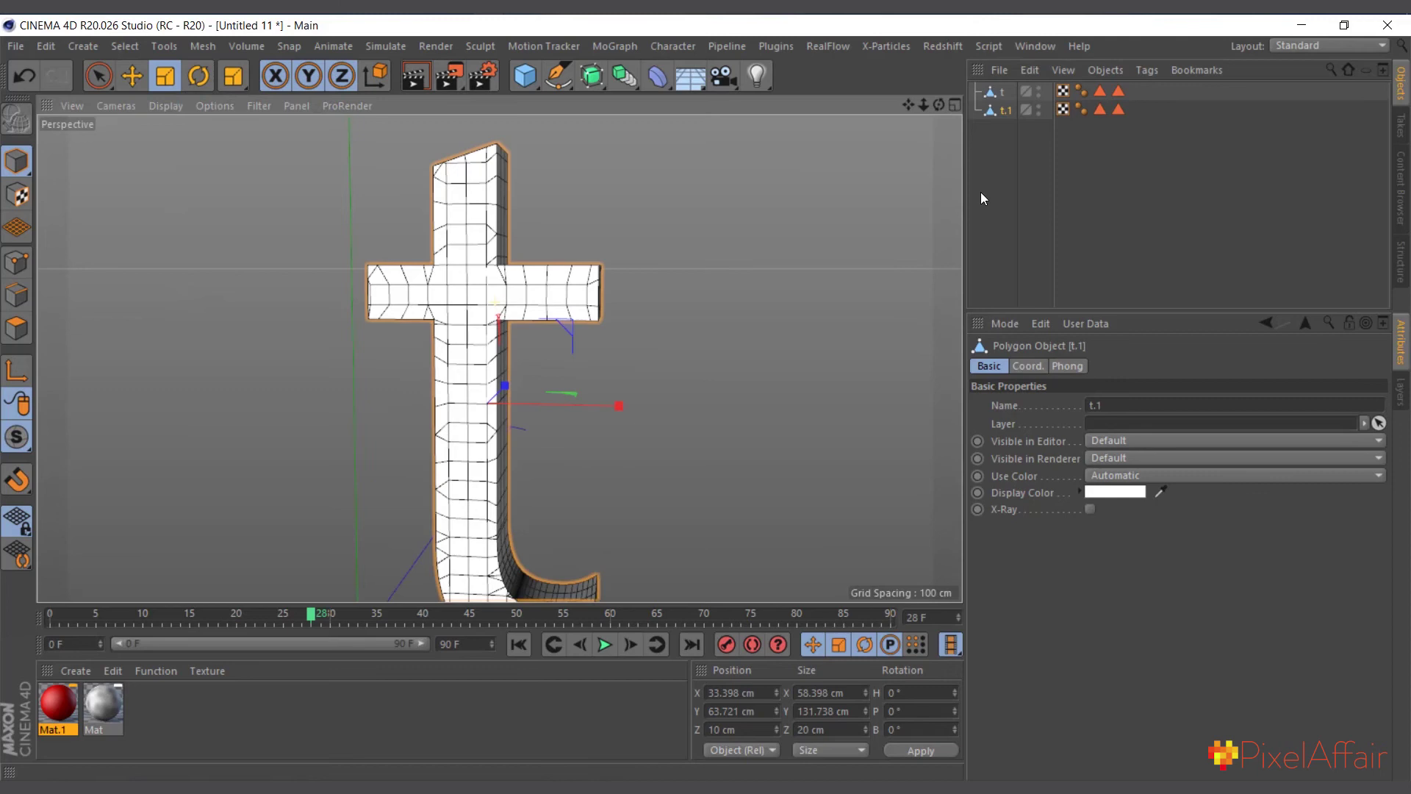
Step: Apply the red Mat.1 material to t.1 and enlarge it very slightly
drag(74, 702, 125, 660)
drag(1041, 76, 1001, 112)
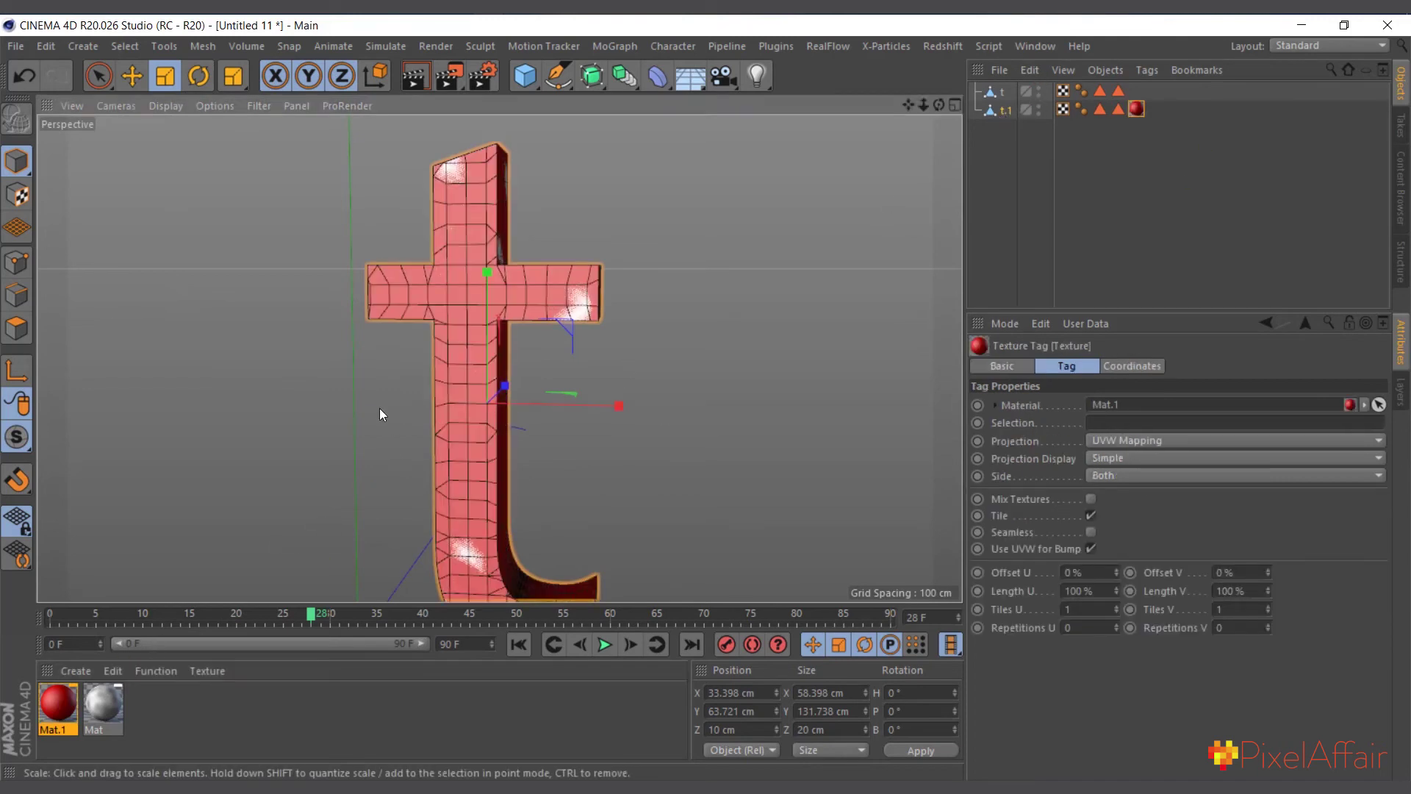
drag(381, 415, 390, 409)
drag(916, 109, 916, 26)
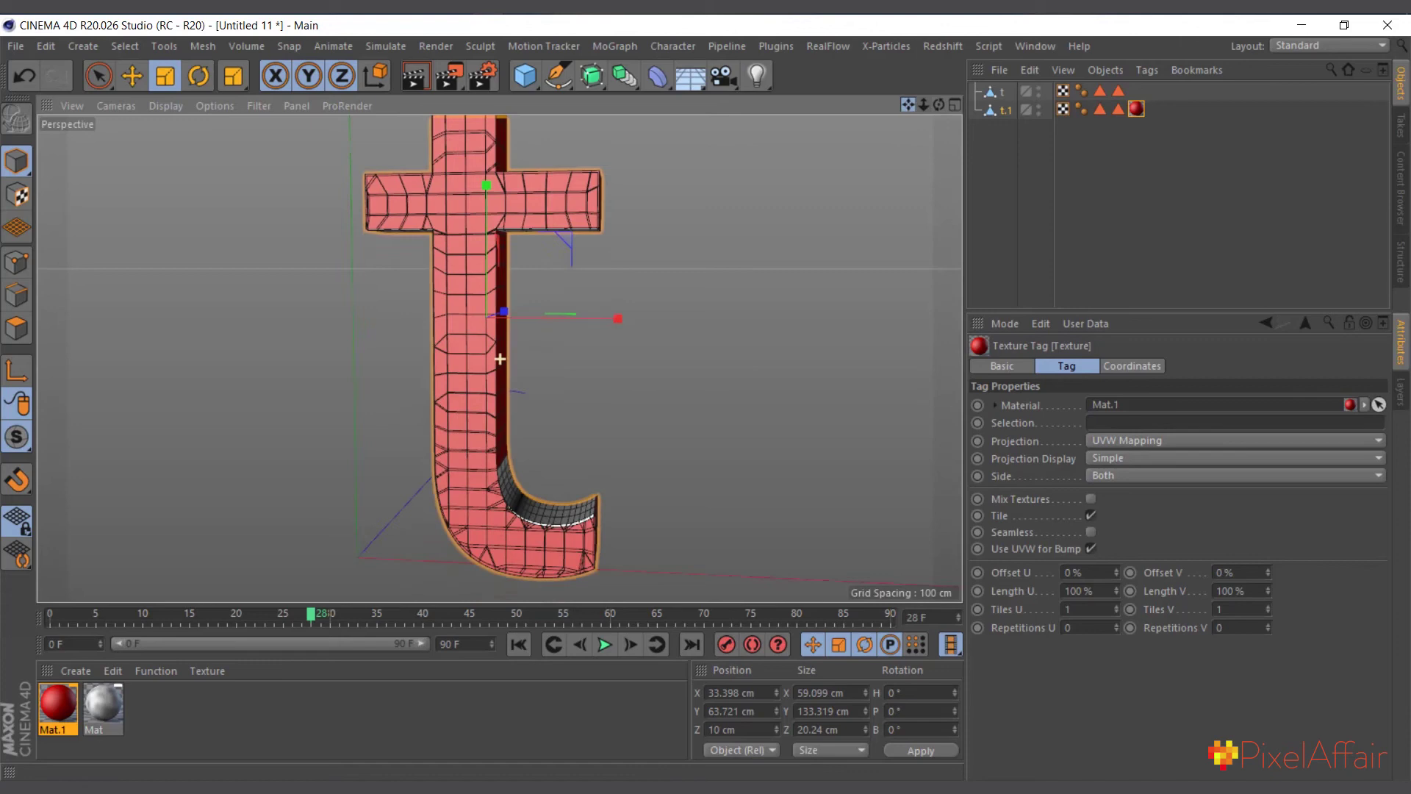
Step: Inspect the t's curved bottom, then delete the red duplicate t.1
alt+drag(500, 359, 466, 369)
scroll(563, 470, up, 6)
alt+drag(527, 521, 622, 241)
scroll(601, 545, down, 5)
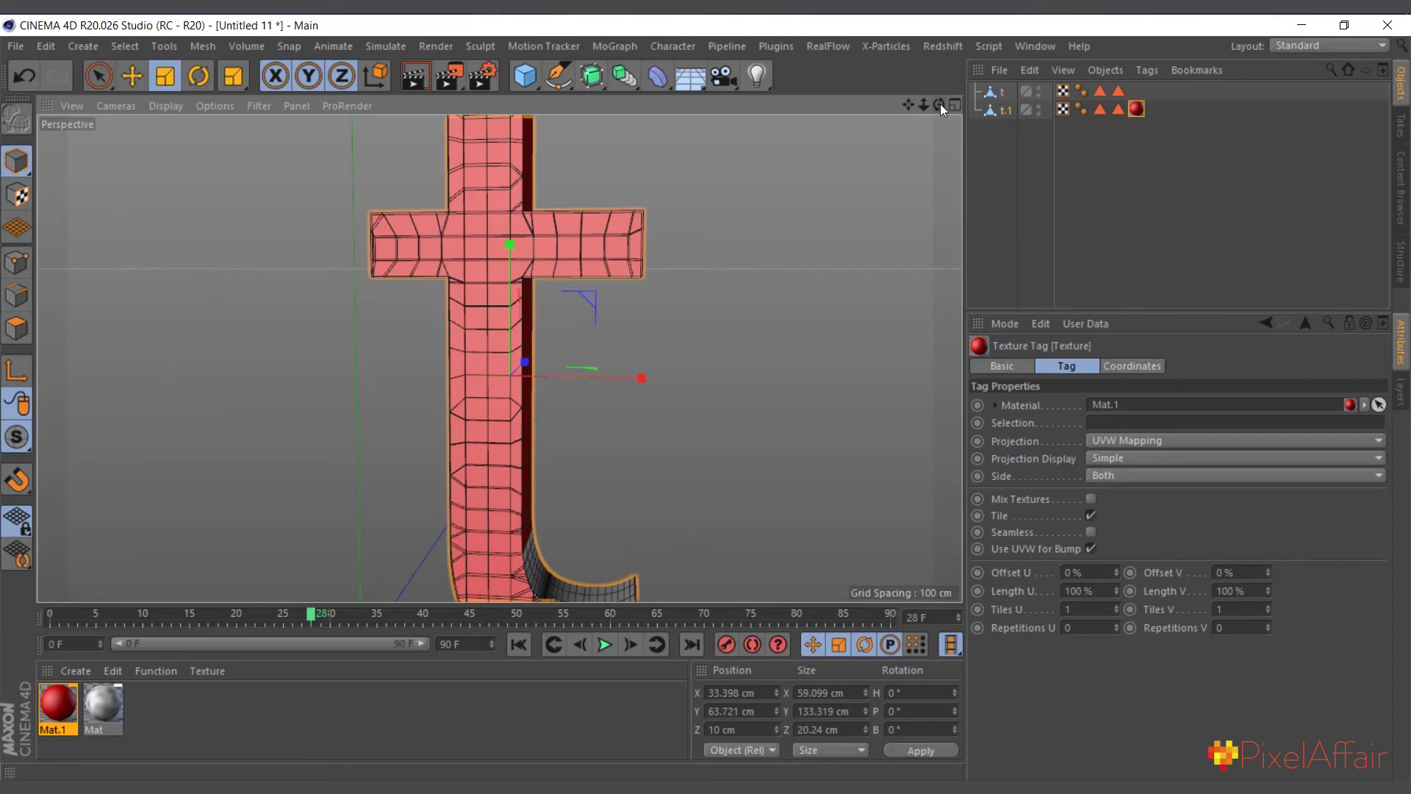
mouse_move(941, 104)
mouse_down()
mouse_move(813, 112)
mouse_move(920, 197)
mouse_move(934, 124)
mouse_up()
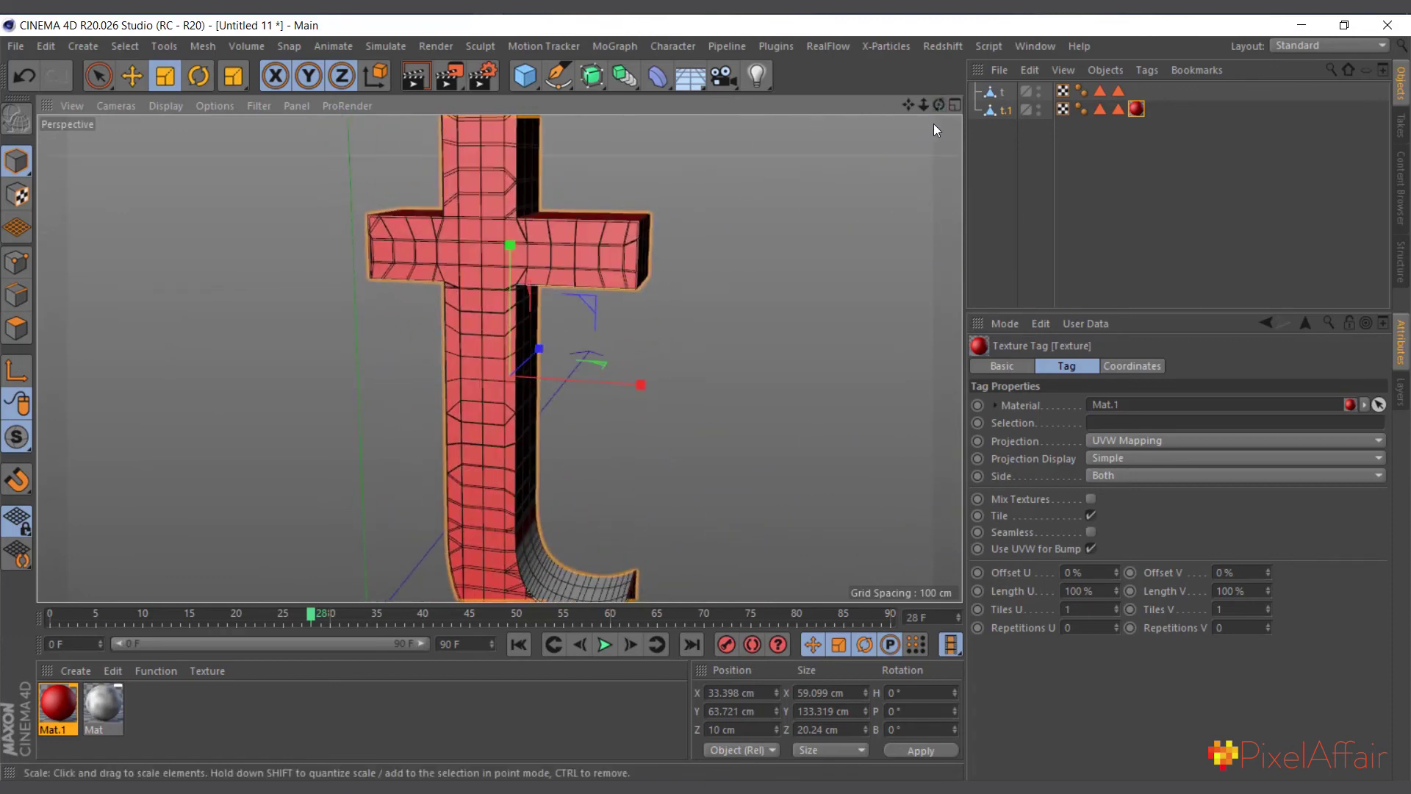
click(998, 114)
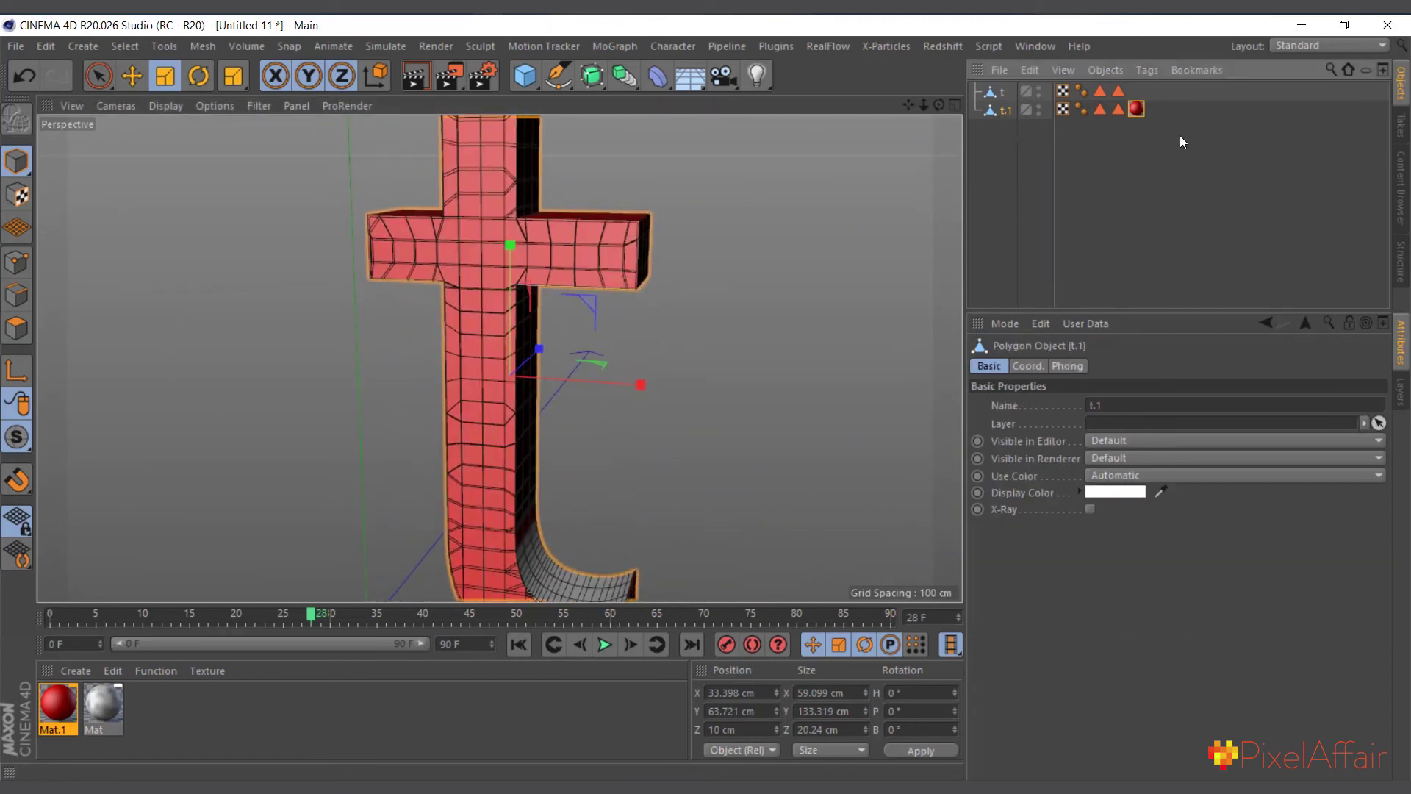
key(Delete)
Step: Duplicate t as t.1, give it red Mat.1, and nest a new Displacer under t.1
click(992, 92)
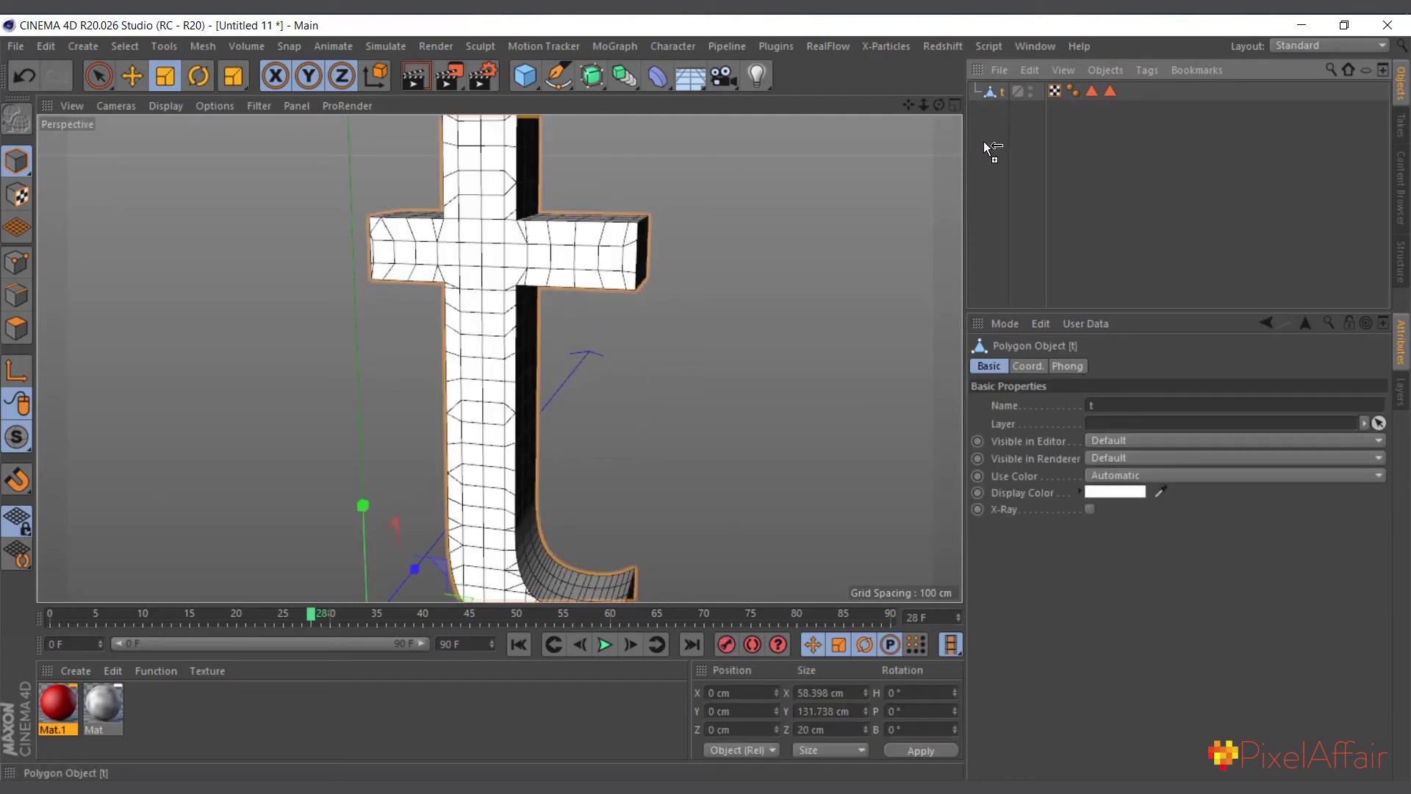
ctrl+drag(983, 142, 995, 111)
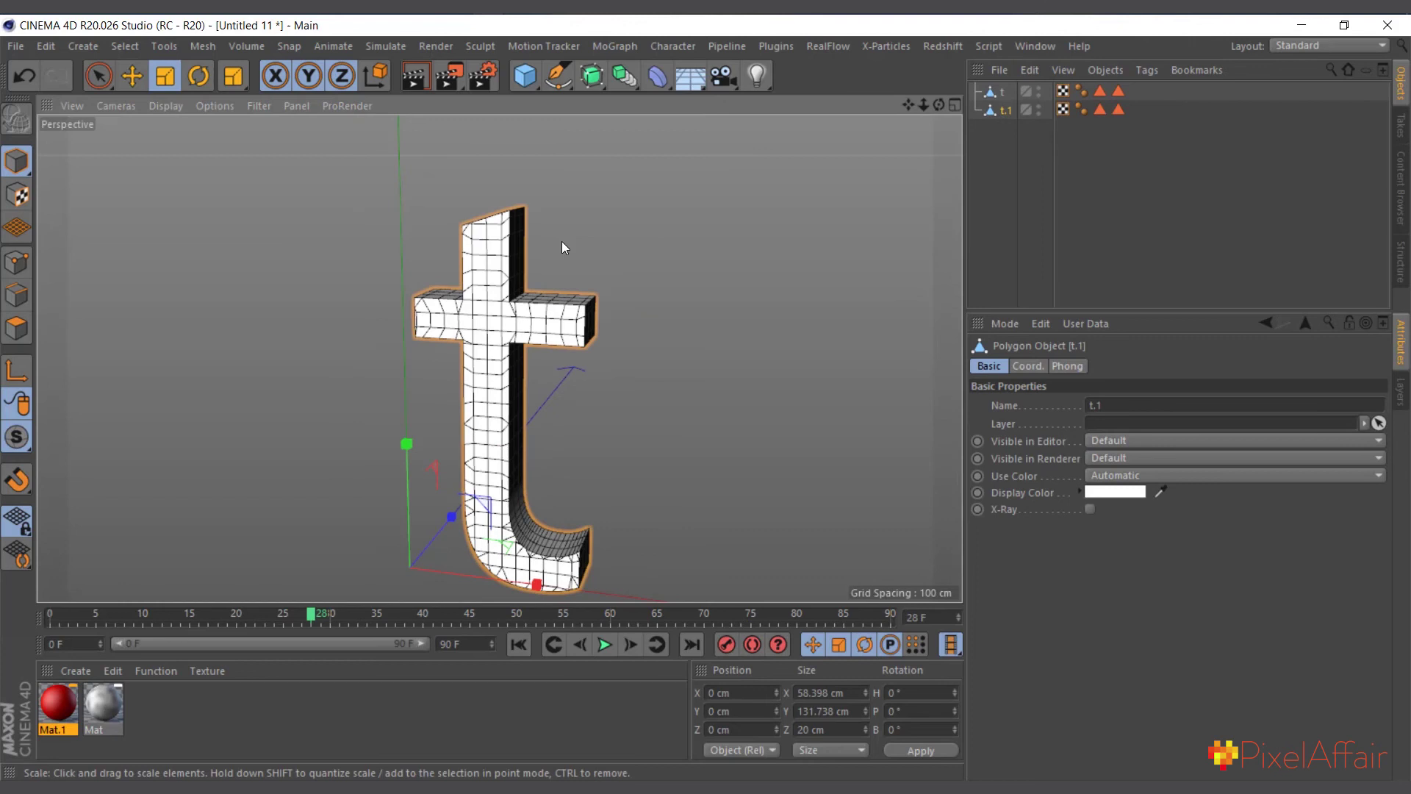
drag(913, 105, 914, 65)
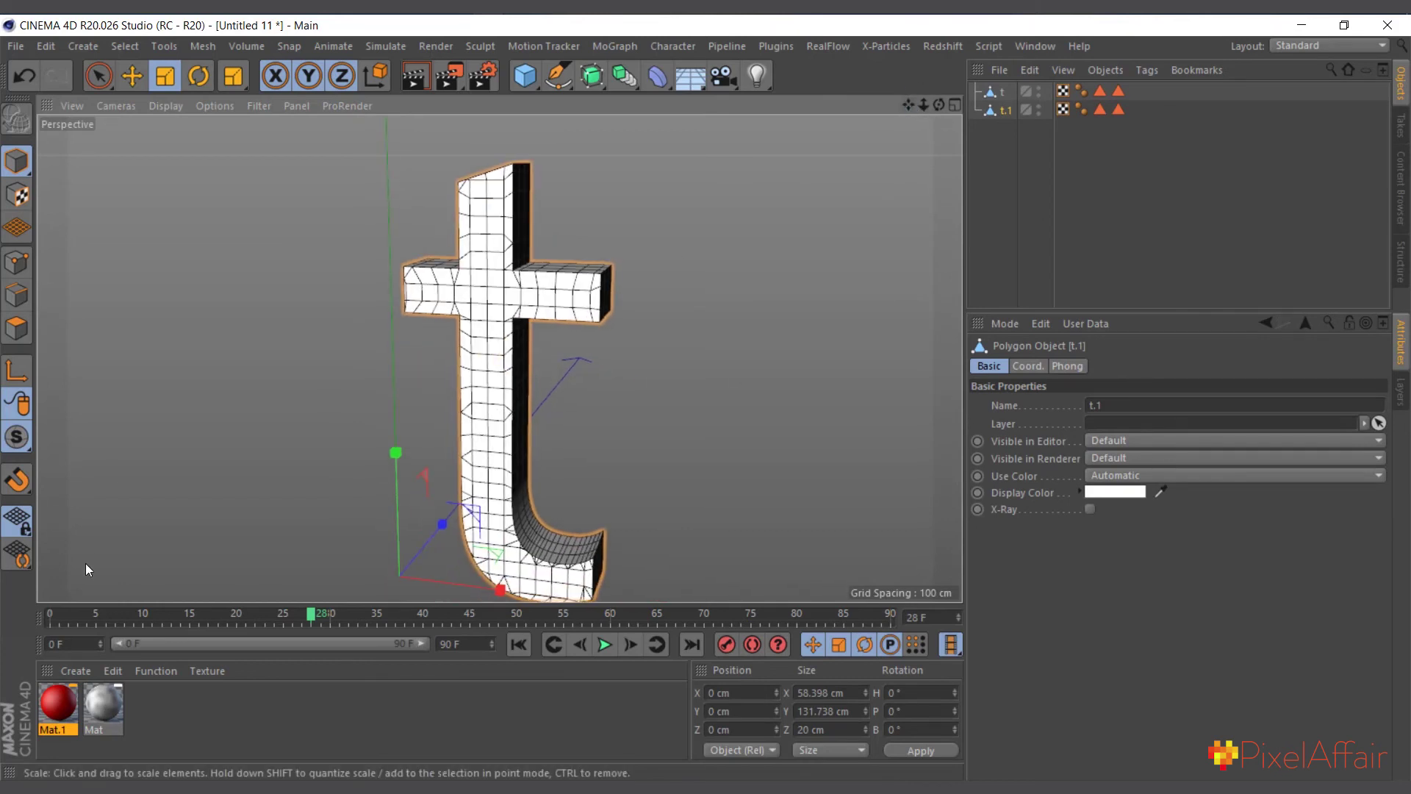
drag(1007, 111, 1007, 112)
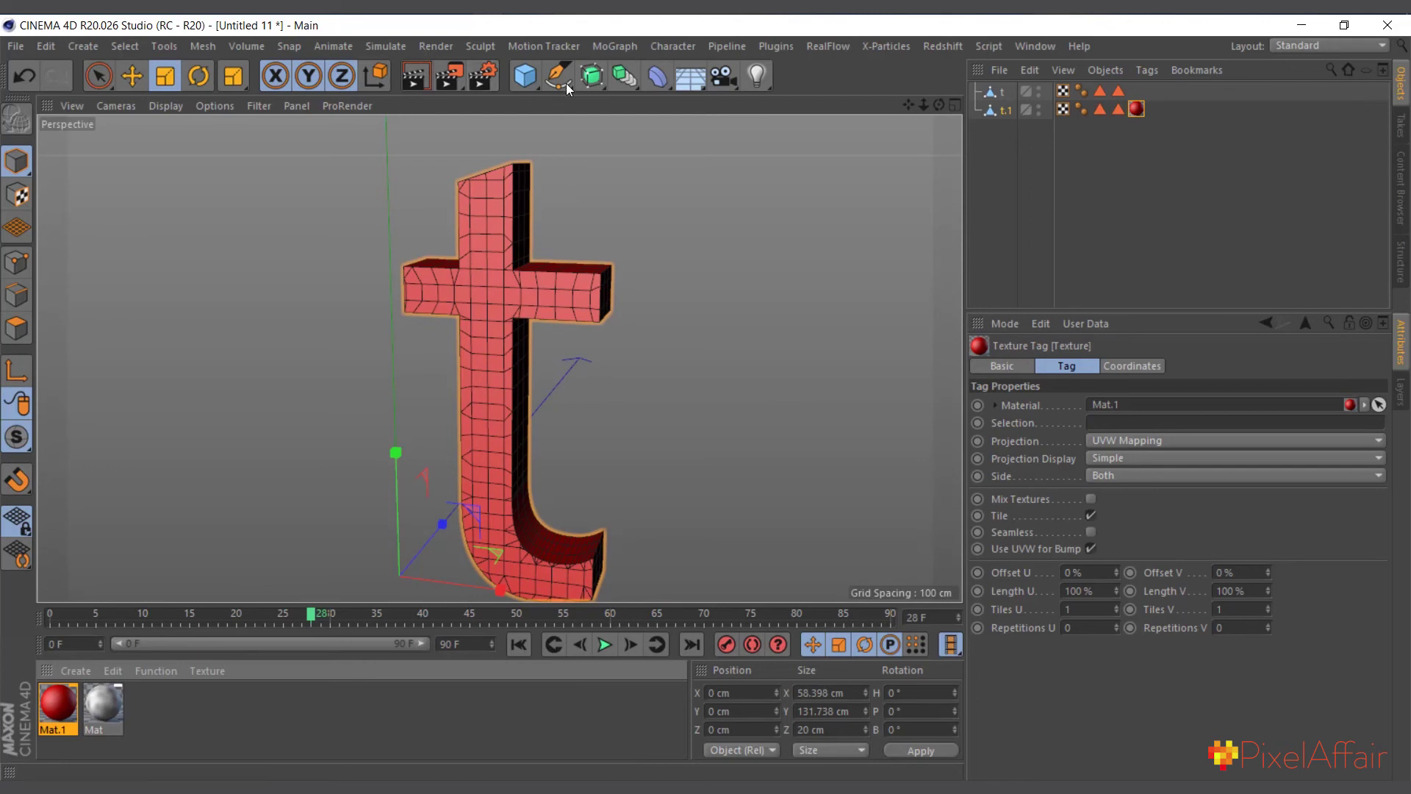
drag(657, 76, 779, 310)
drag(1020, 92, 1010, 130)
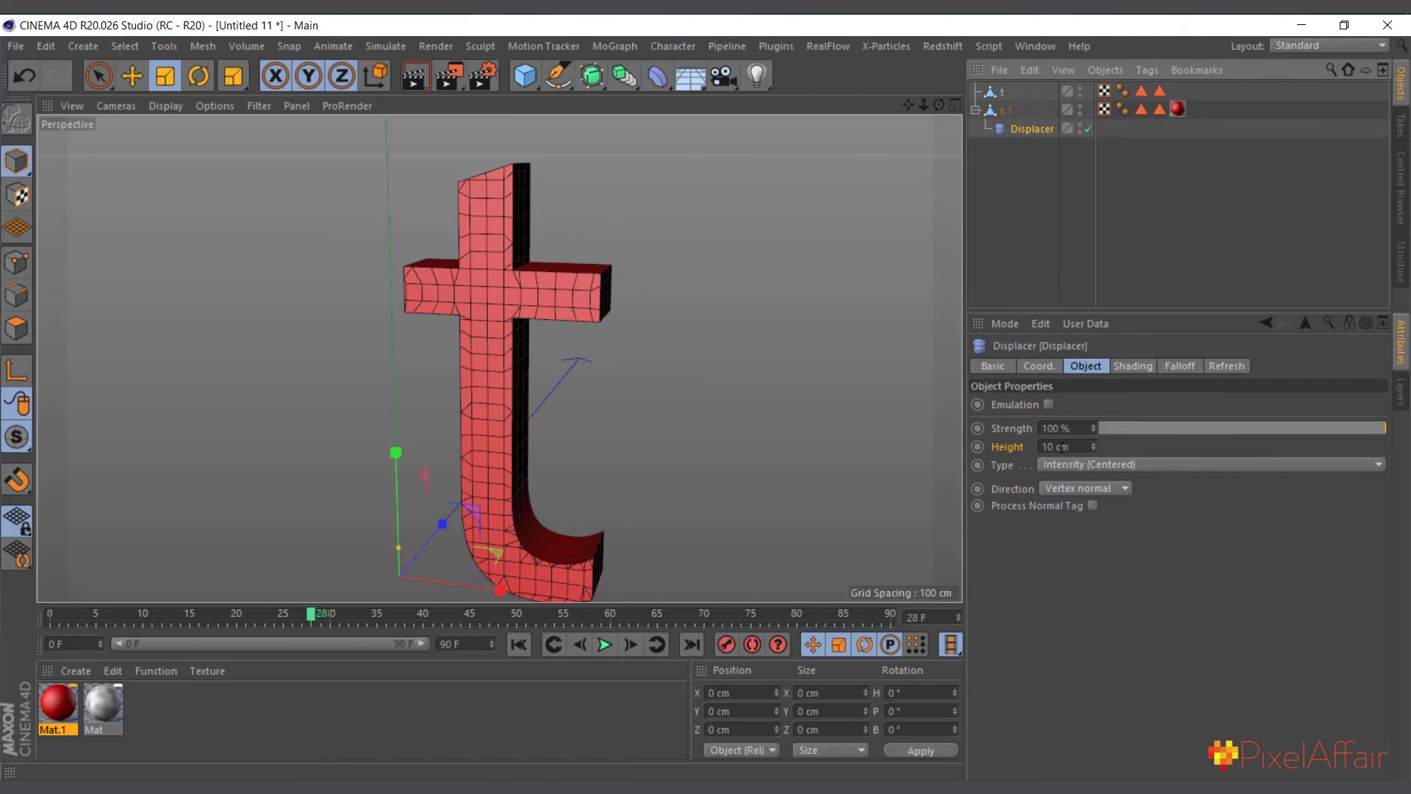
Step: Load a Color shader into the Displacer's Shading tab
click(1140, 367)
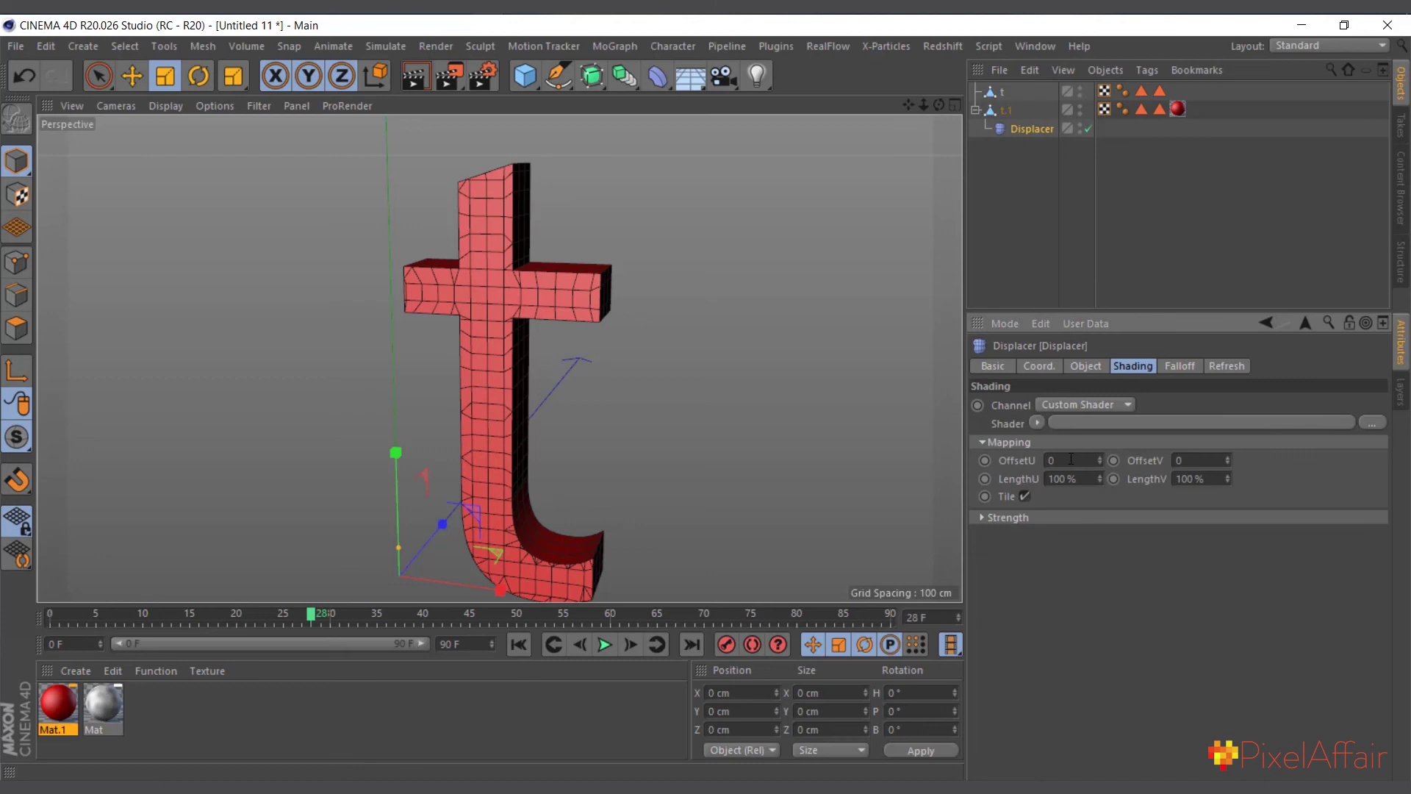
click(1038, 424)
click(1070, 478)
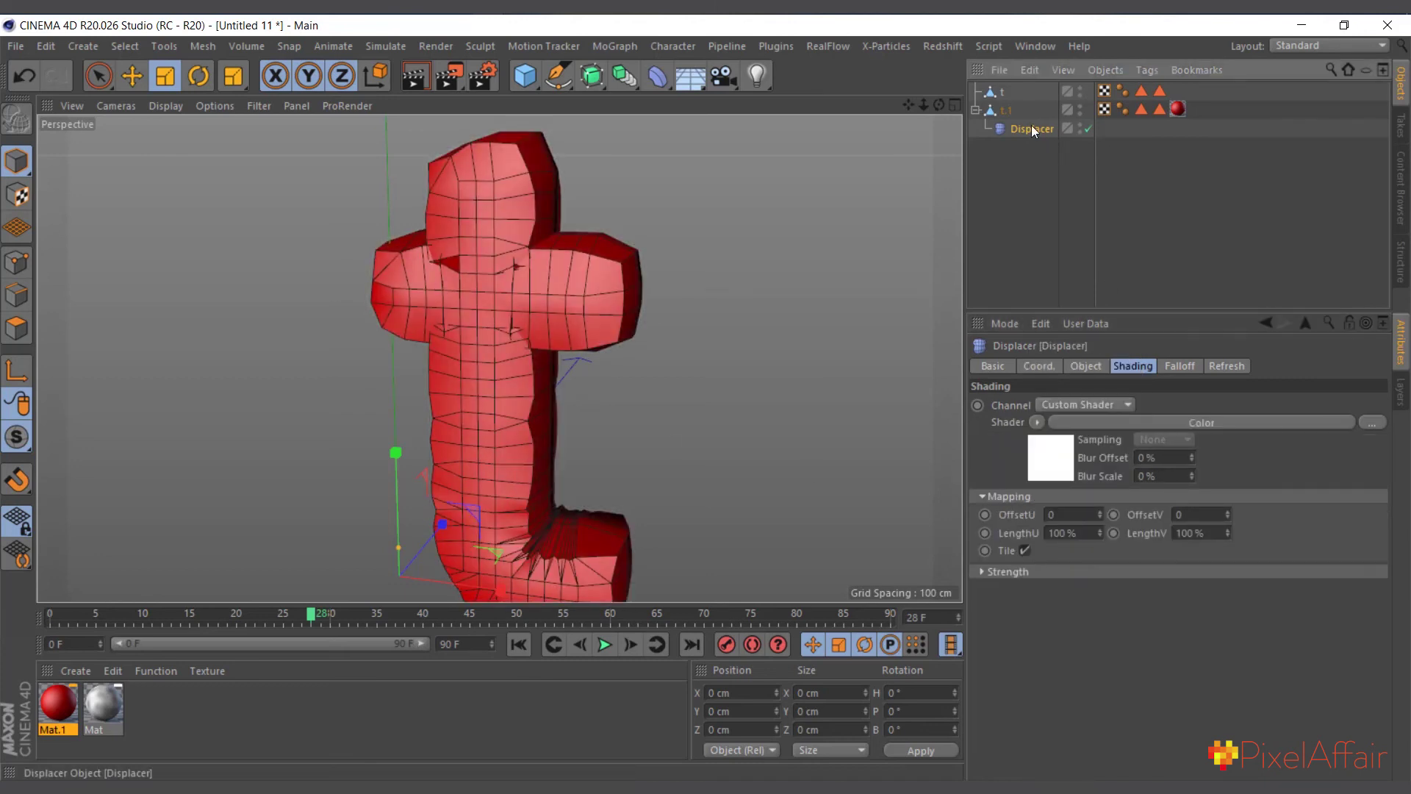
Step: Set the Displacer's Height to 0.1 cm
click(1087, 367)
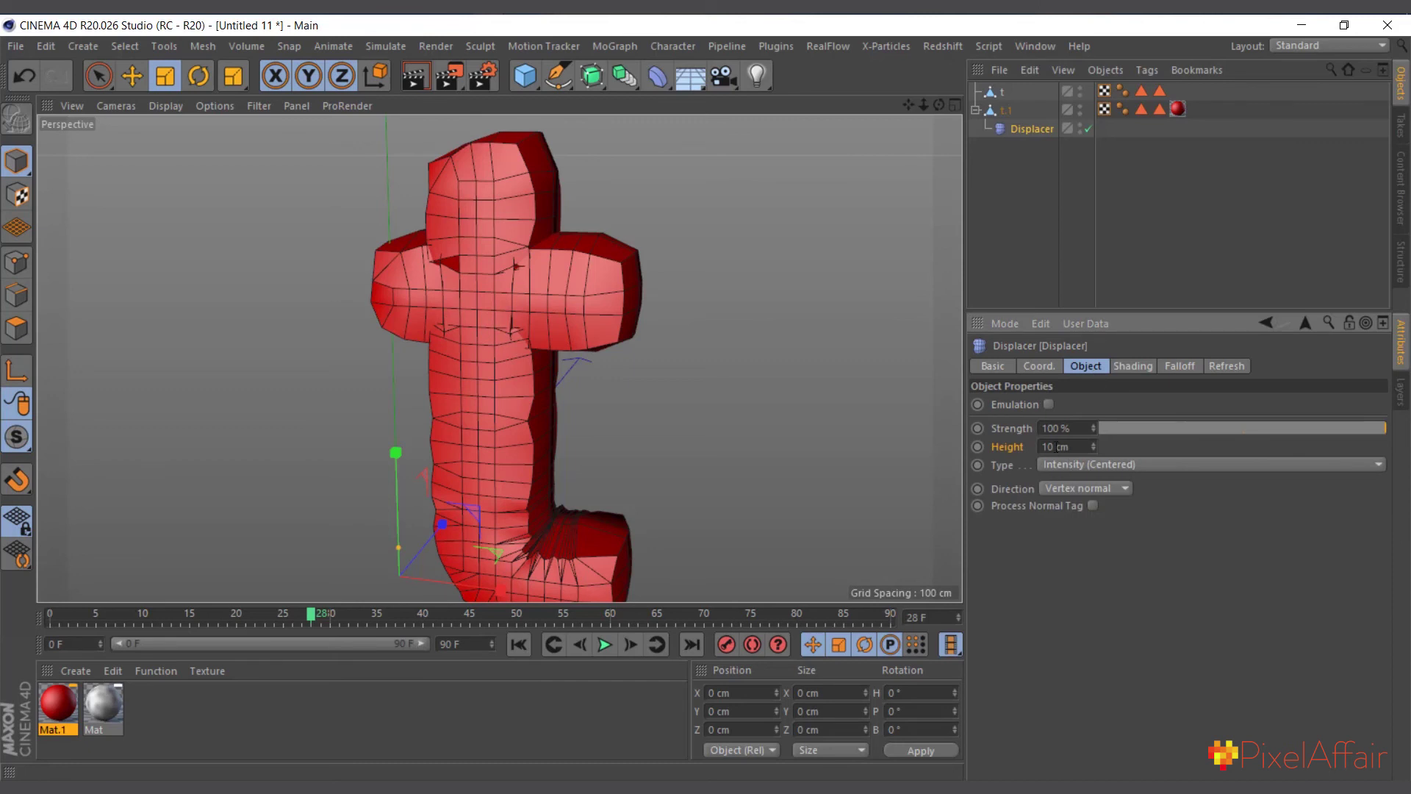
click(1046, 447)
key(BackSpace)
key(BackSpace)
text(.1)
key(Return)
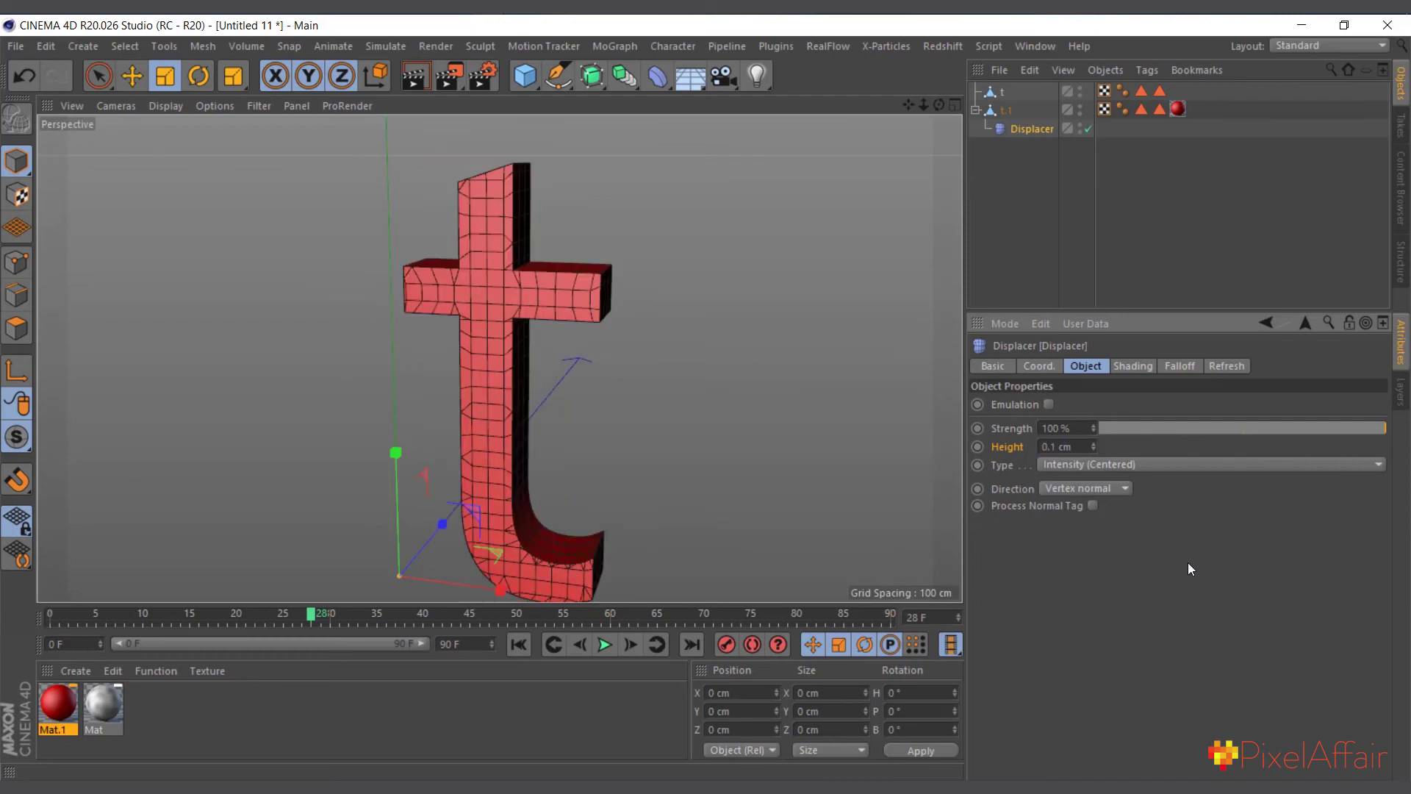
scroll(450, 258, up, 5)
scroll(514, 341, down, 5)
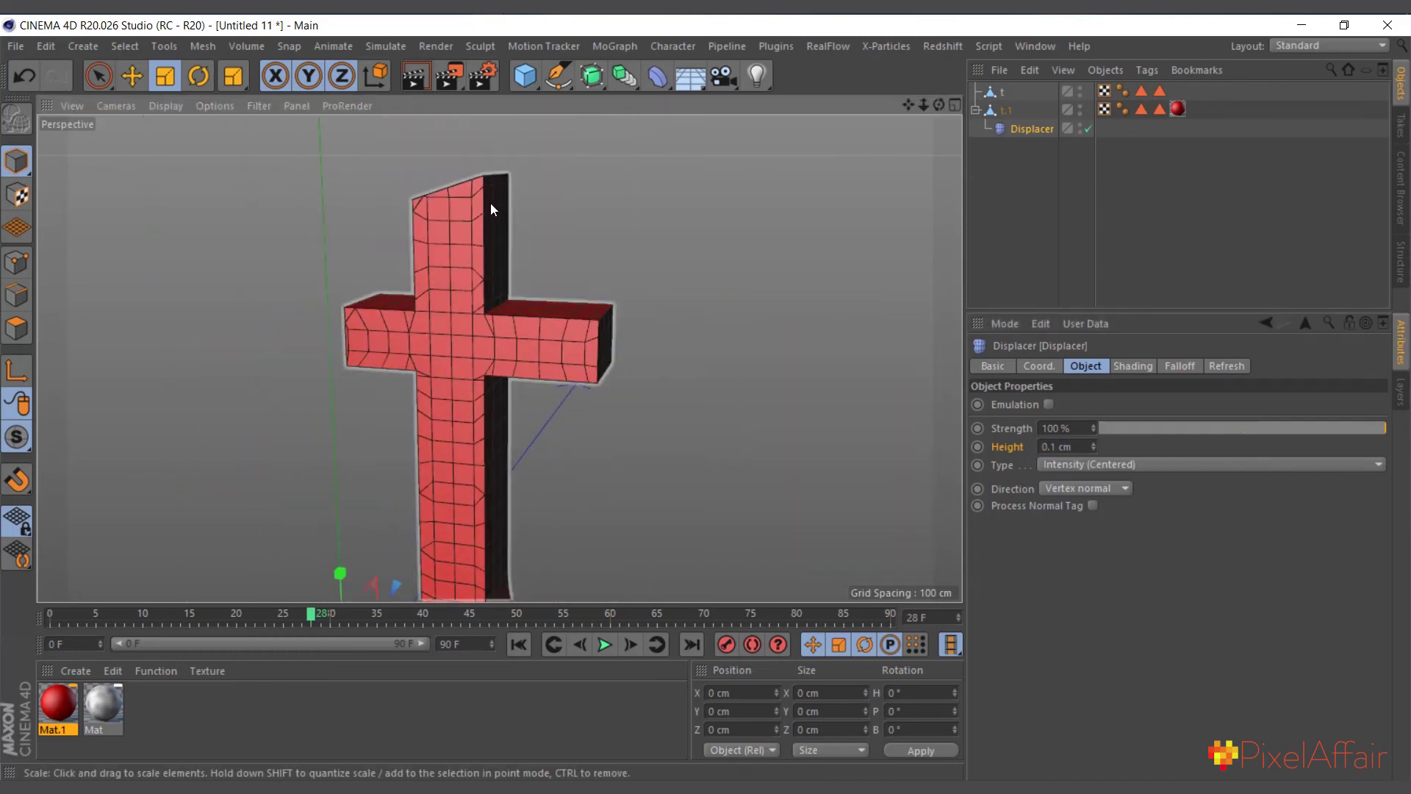
scroll(491, 210, up, 10)
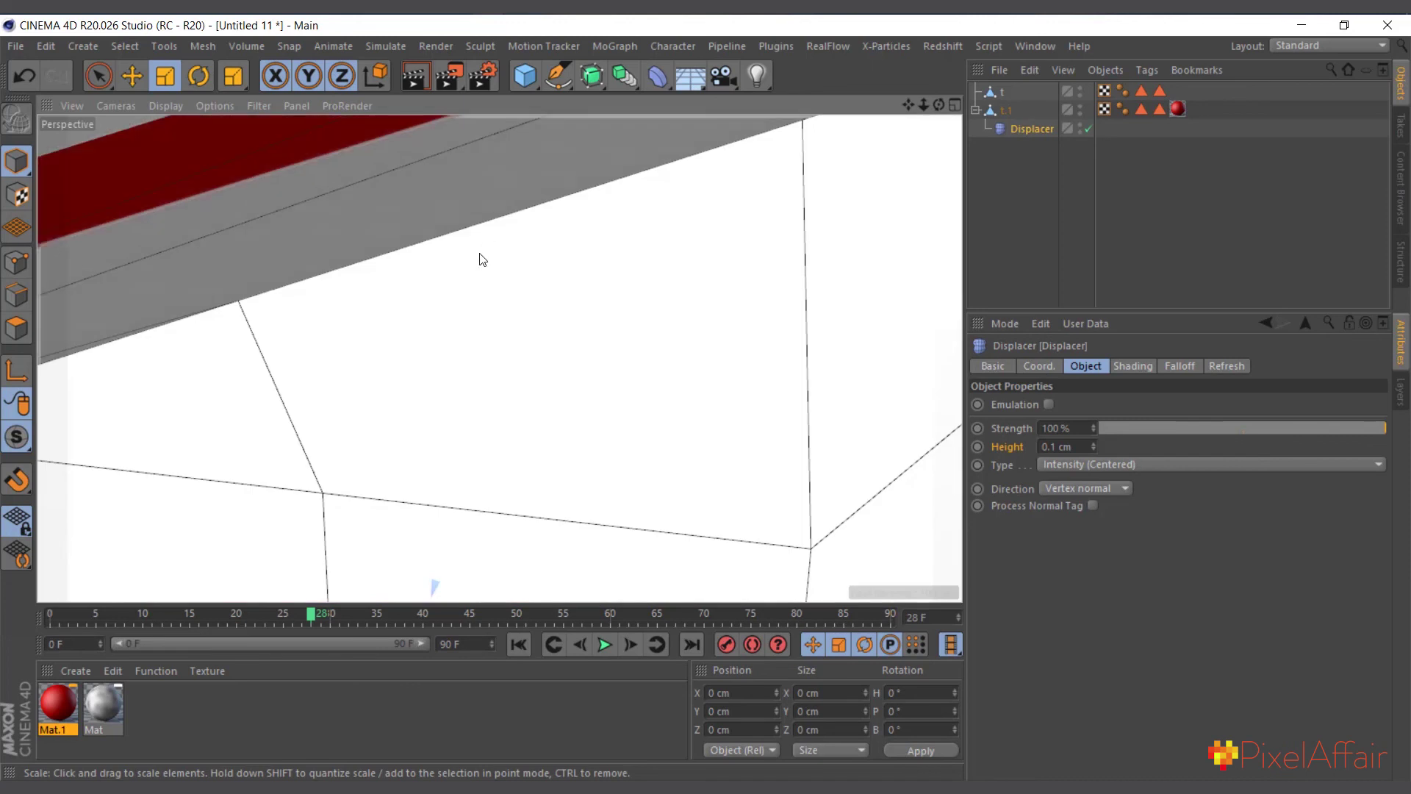
scroll(483, 259, down, 5)
scroll(477, 254, up, 2)
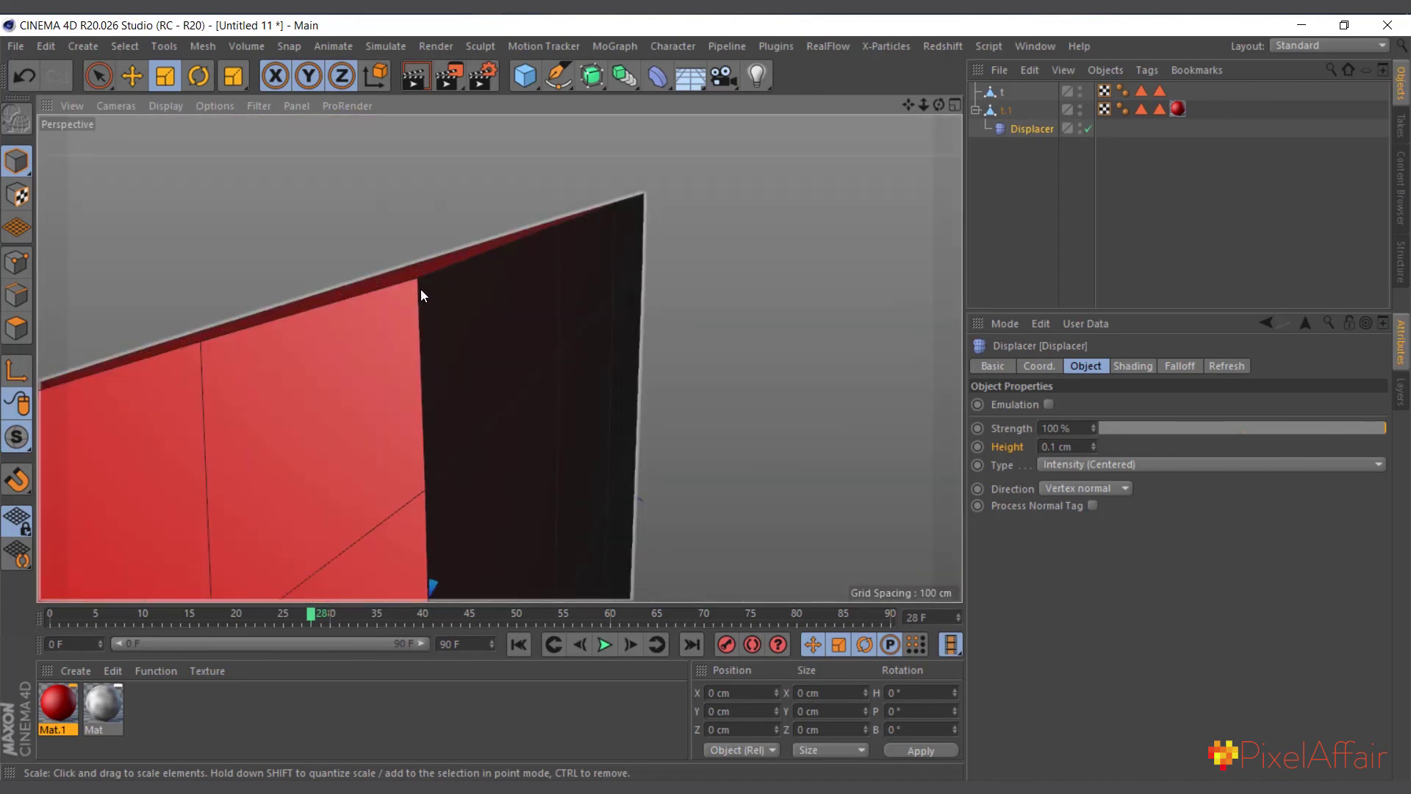
scroll(419, 308, up, 5)
scroll(419, 321, down, 5)
scroll(441, 324, down, 2)
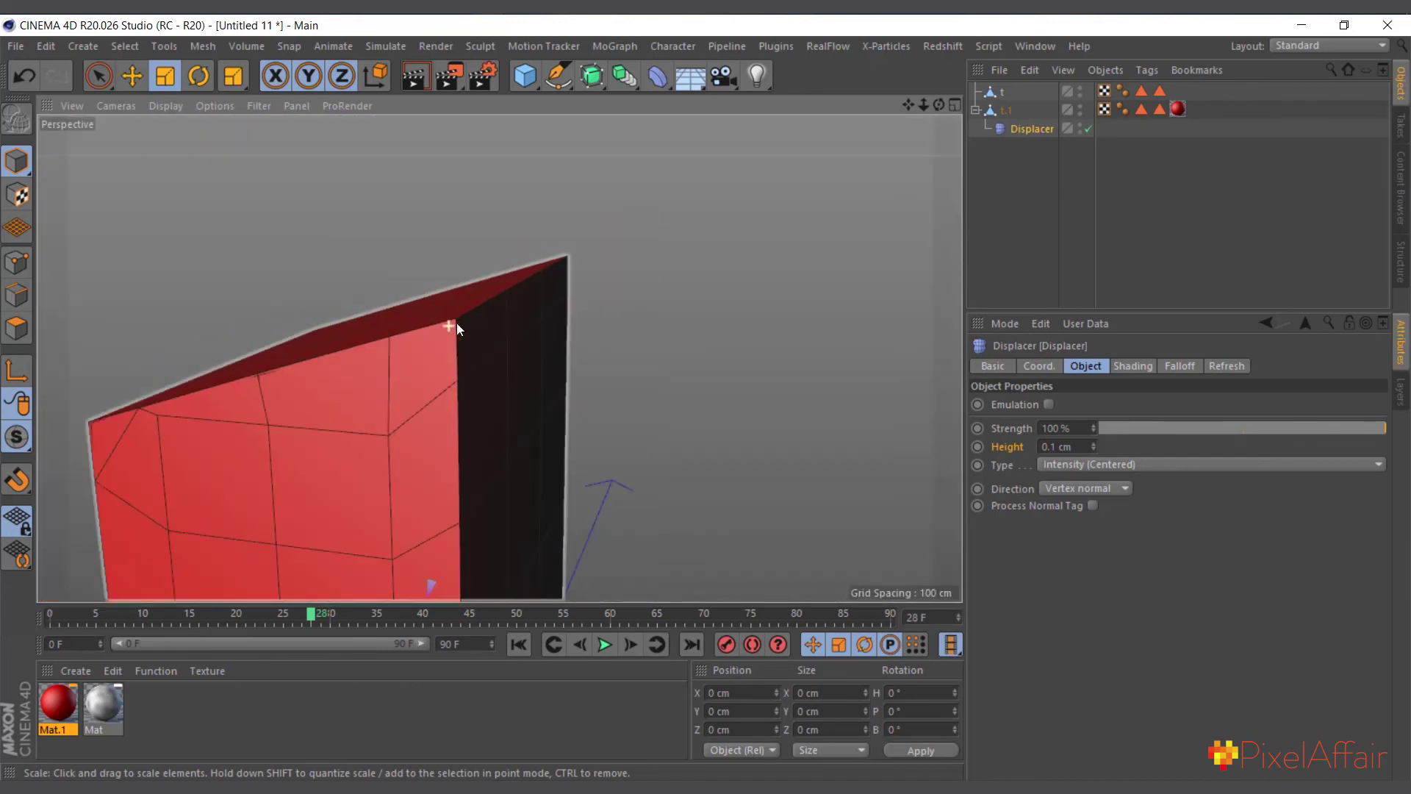
Step: Delete t.1's top-corner point in Points mode, then select the Displacer
click(1004, 108)
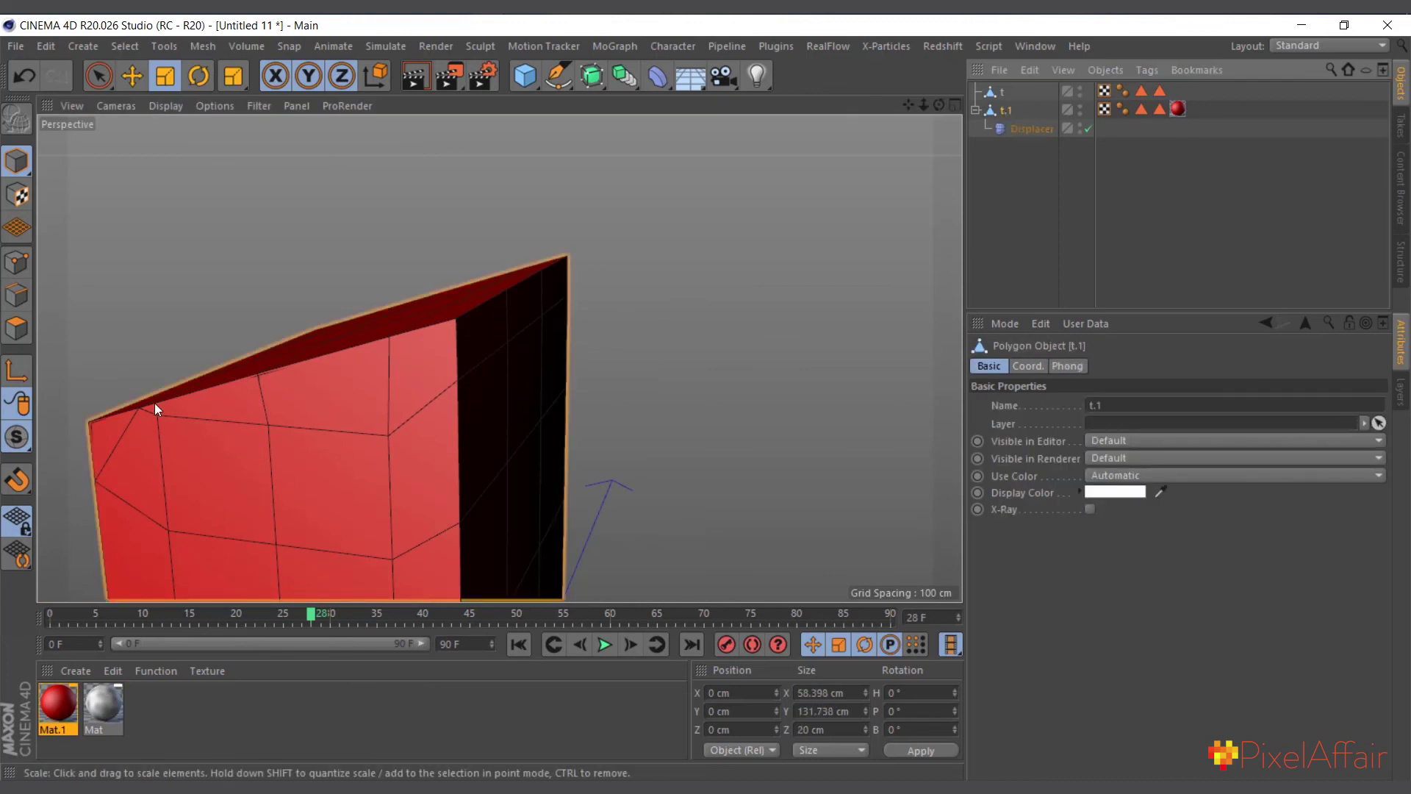
click(18, 263)
click(457, 319)
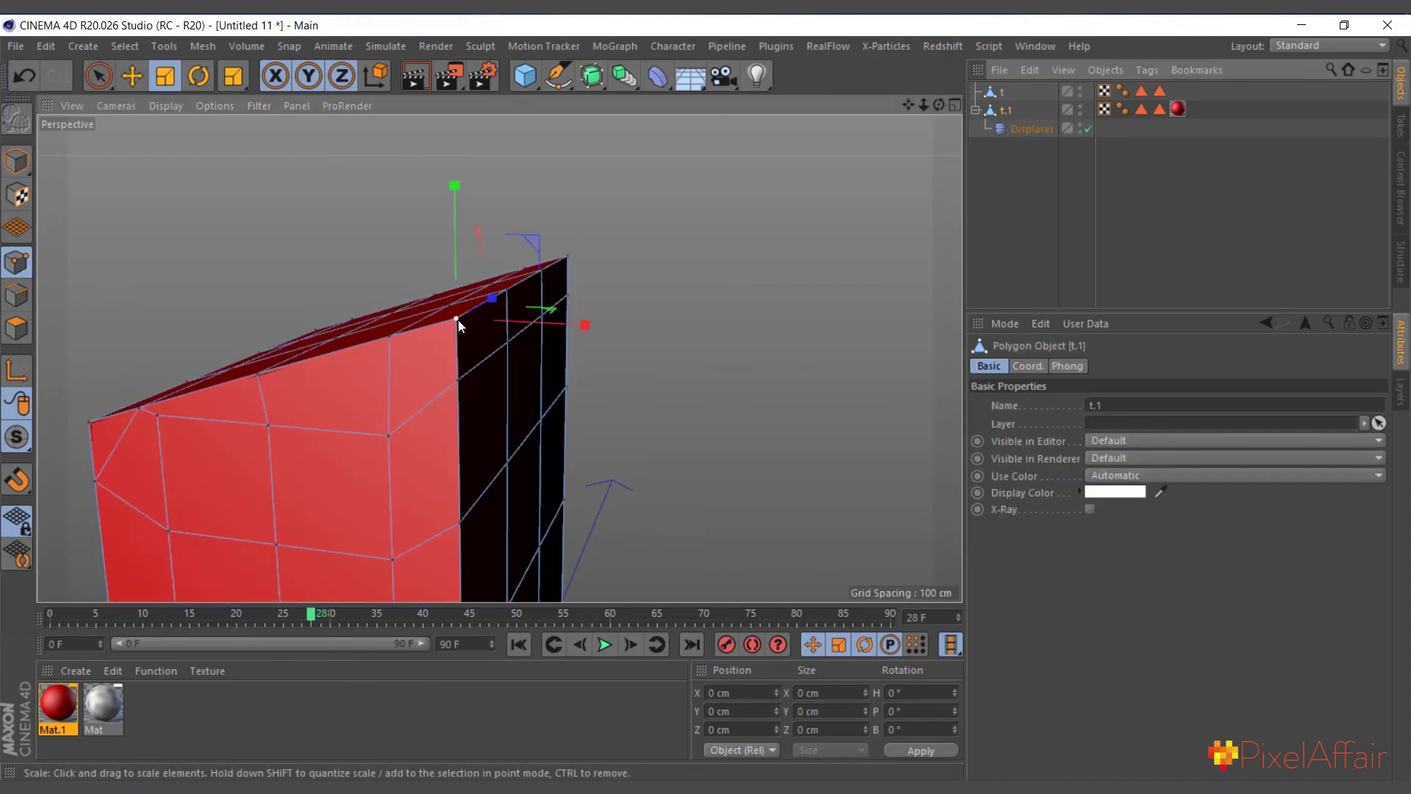
key(Delete)
scroll(419, 345, up, 3)
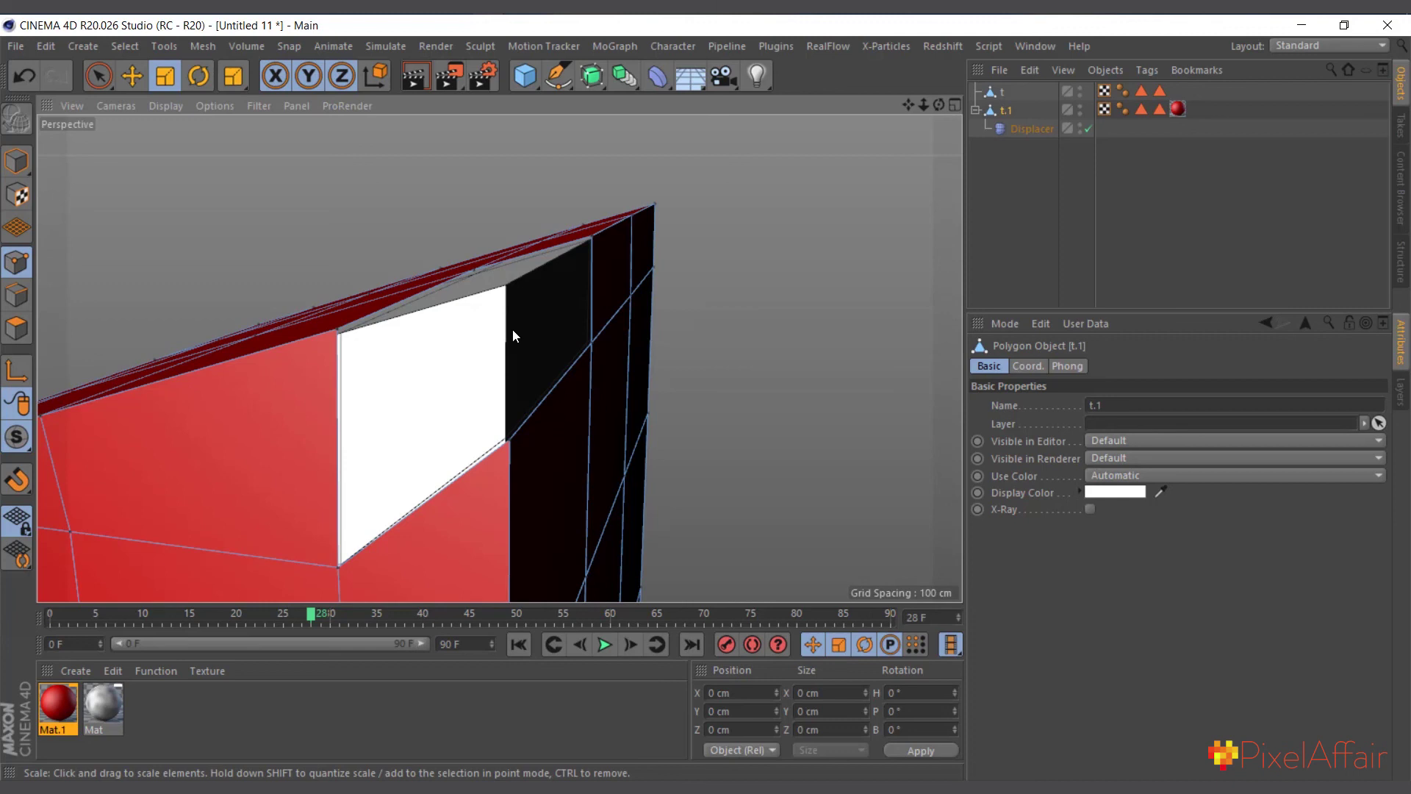
scroll(514, 334, down, 3)
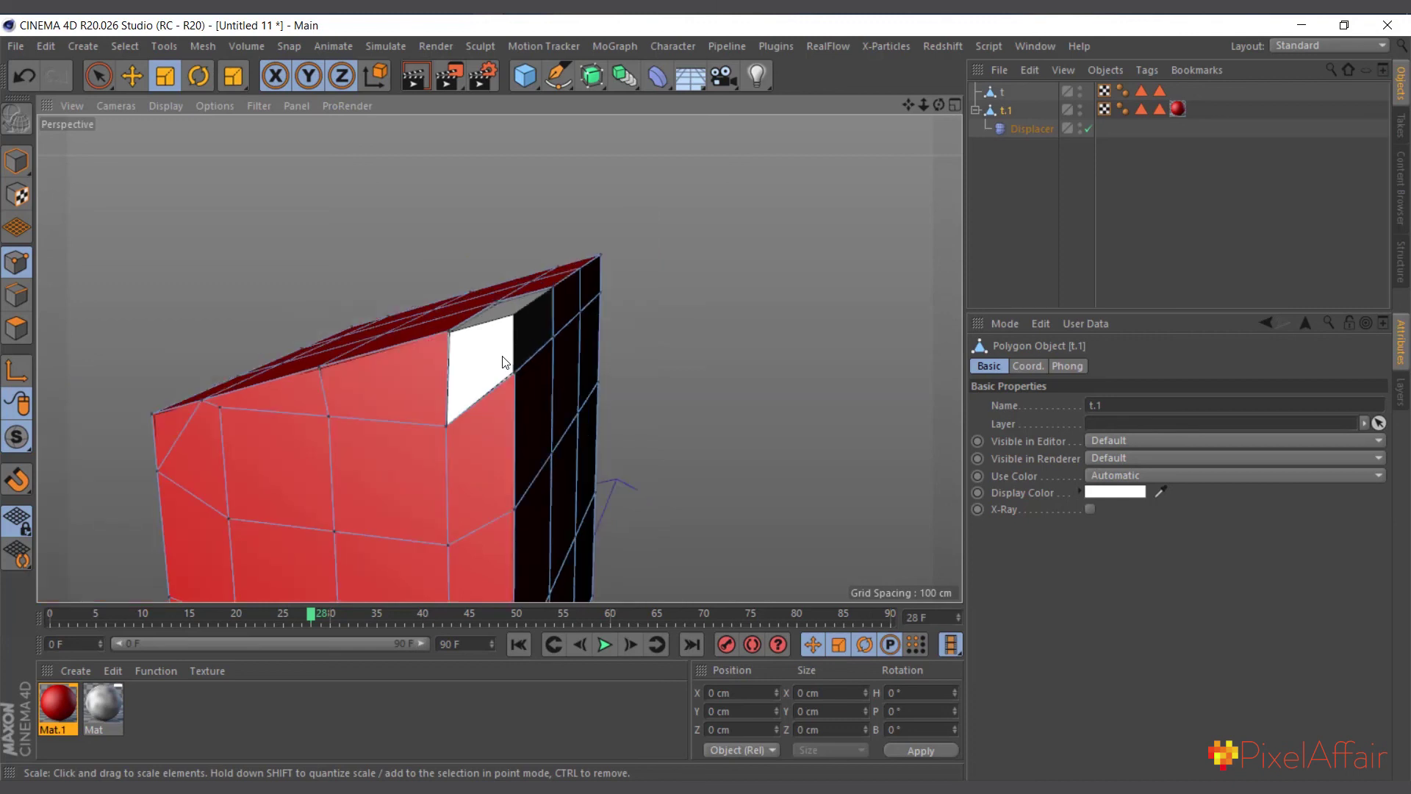
click(1017, 132)
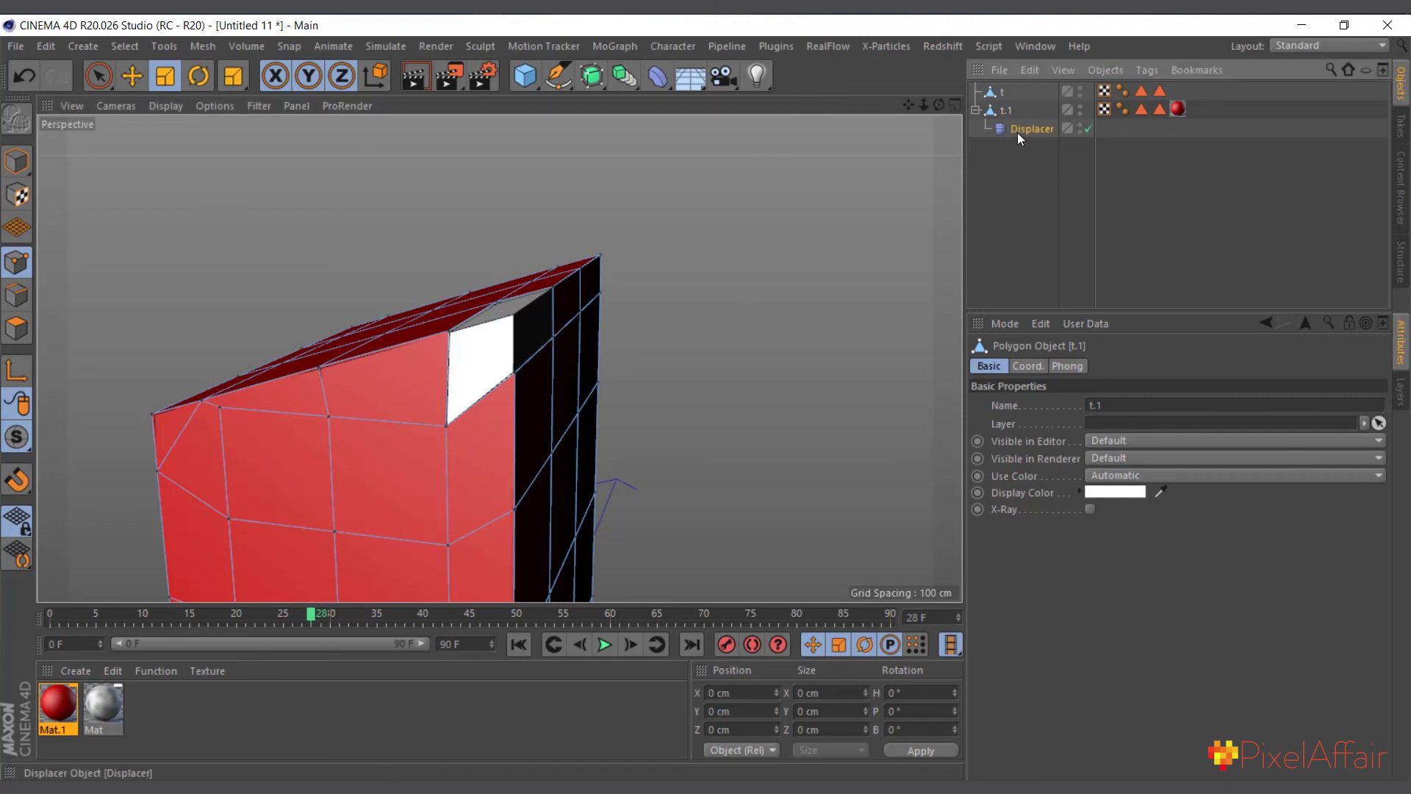
scroll(522, 315, up, 5)
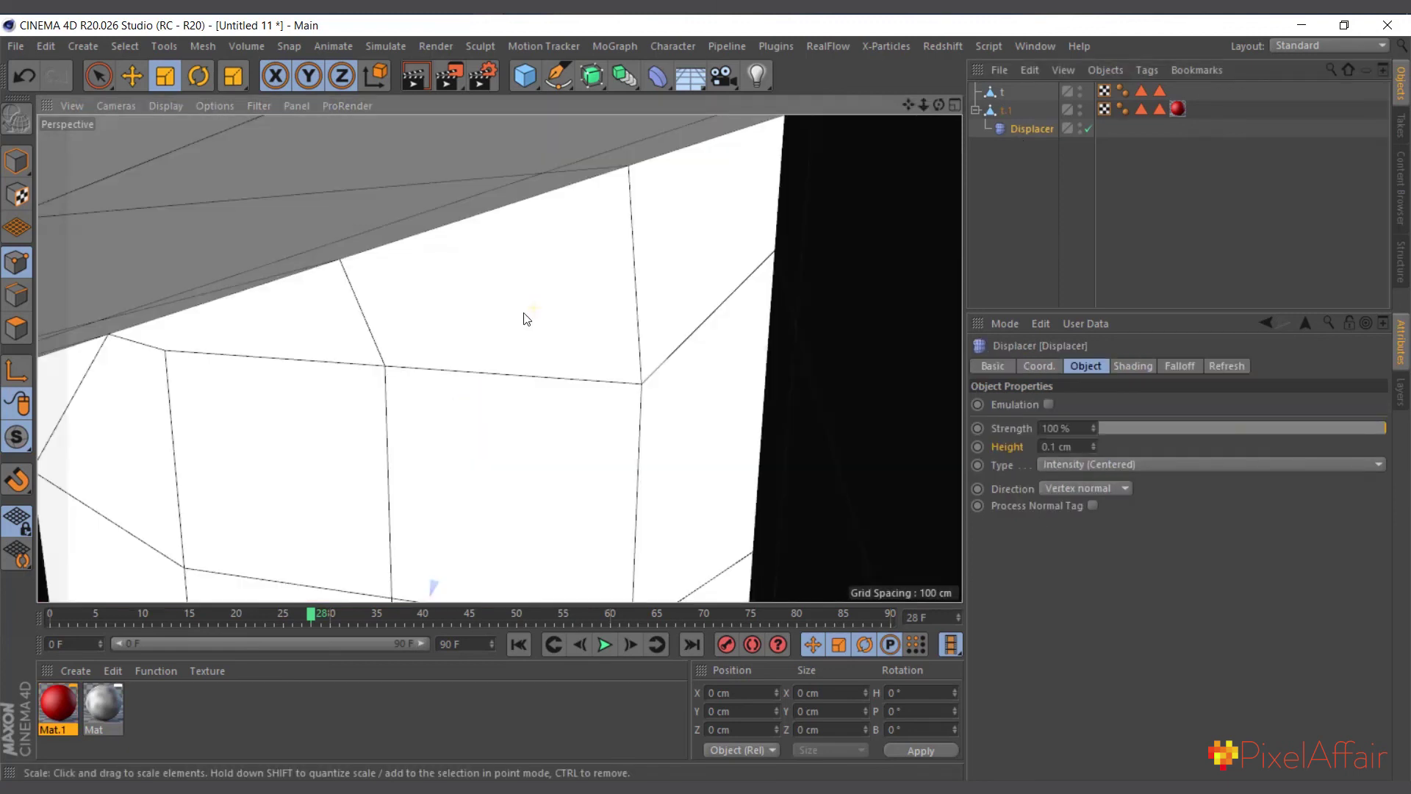
scroll(495, 328, down, 4)
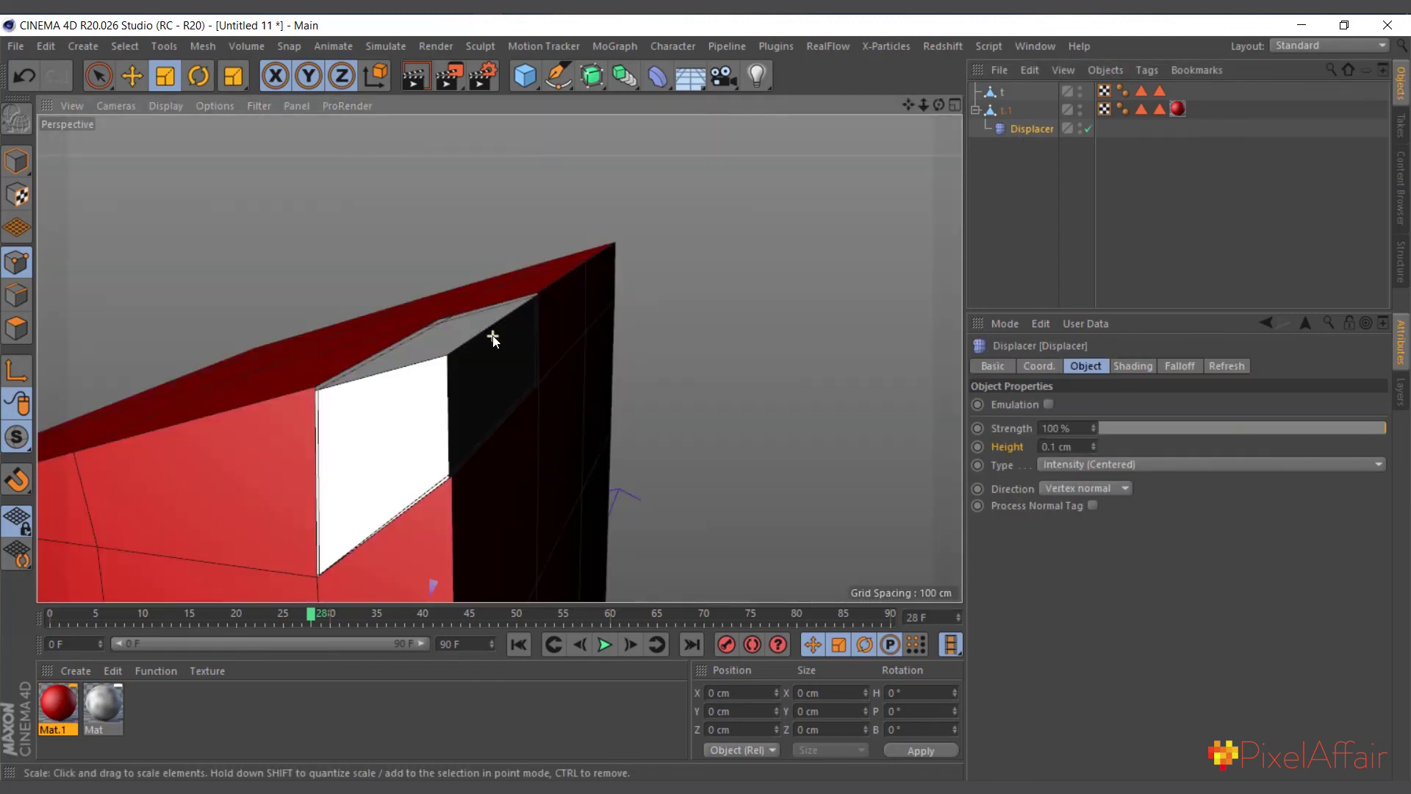
Step: Set the Displacer Height to 0.01 cm and orbit around the red t to inspect it
click(1052, 446)
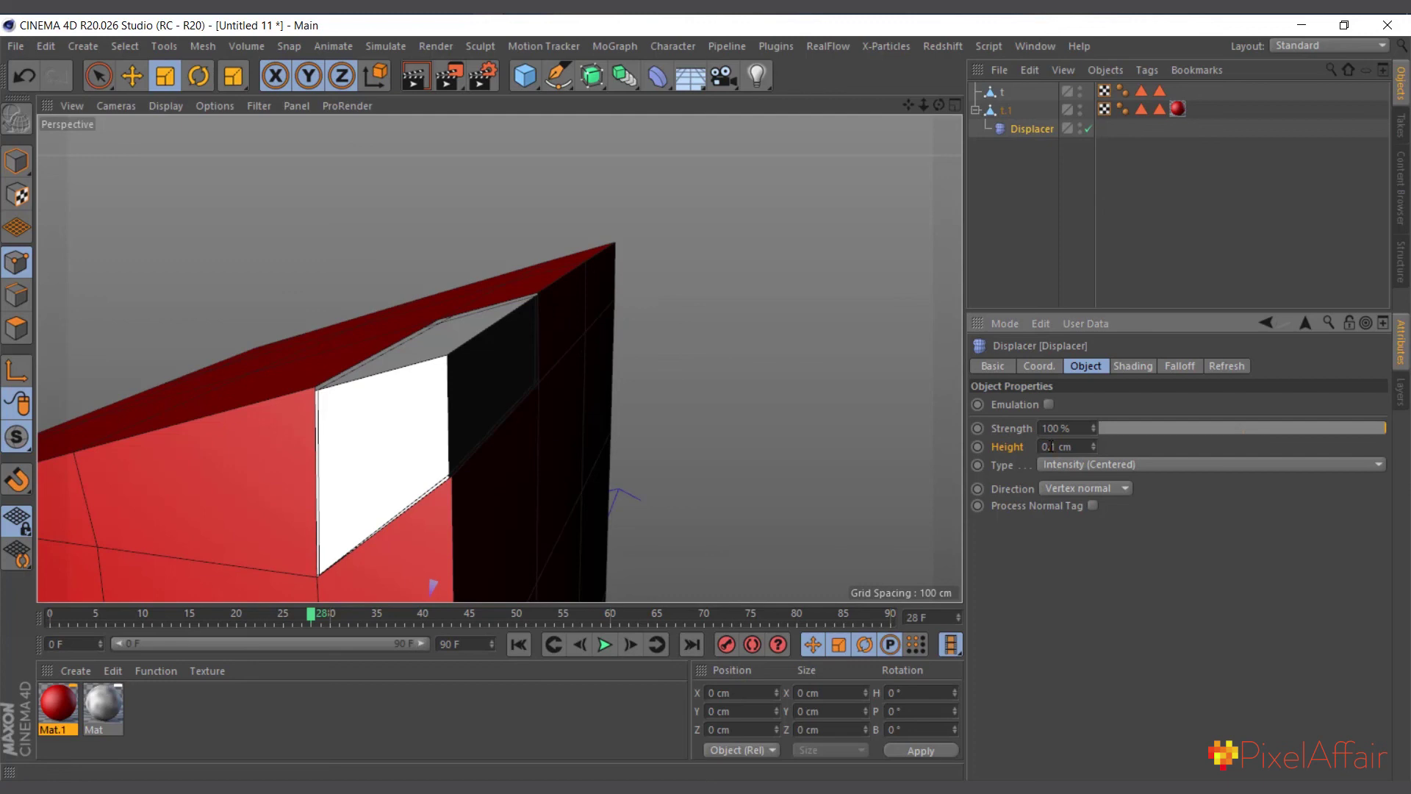
text(0)
key(Return)
scroll(367, 393, up, 5)
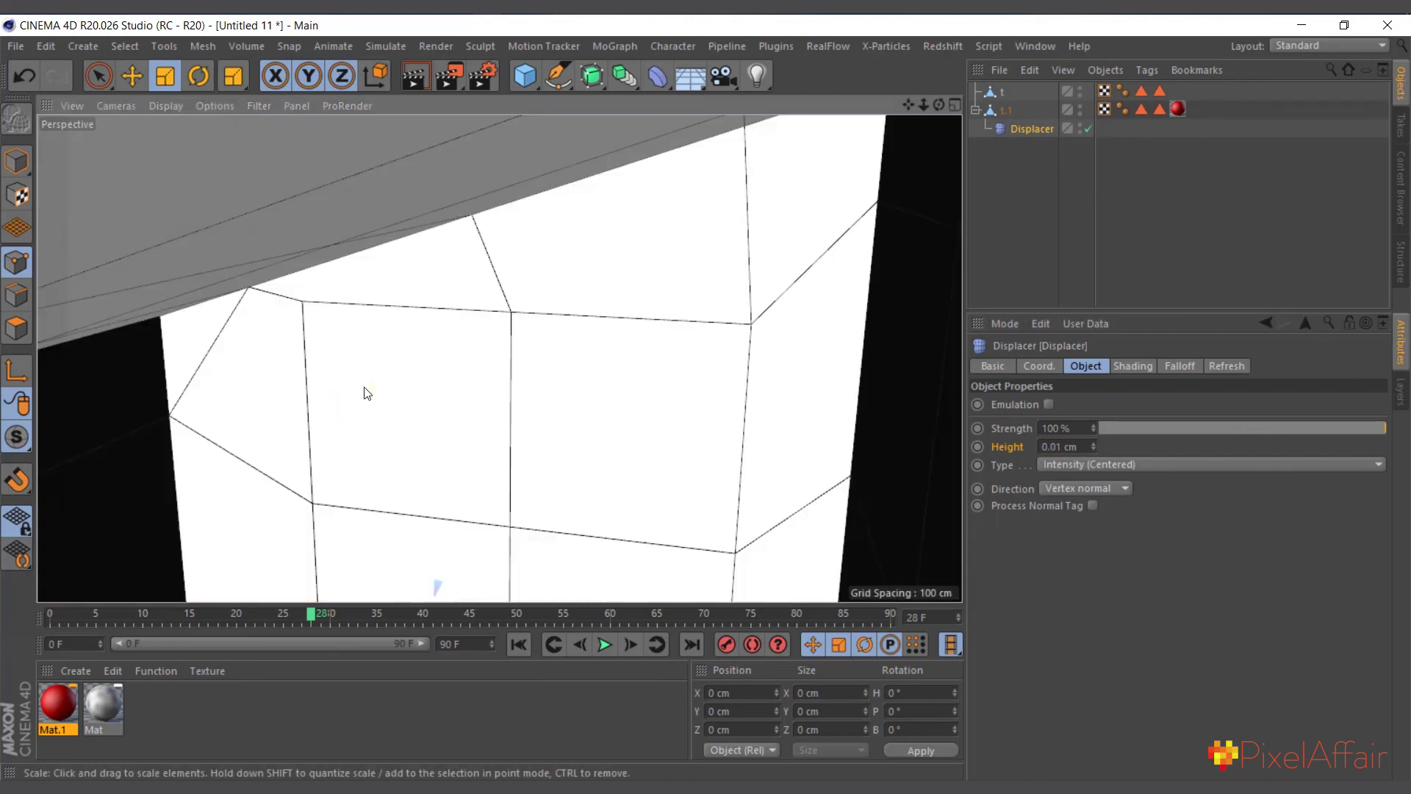
scroll(364, 351, down, 5)
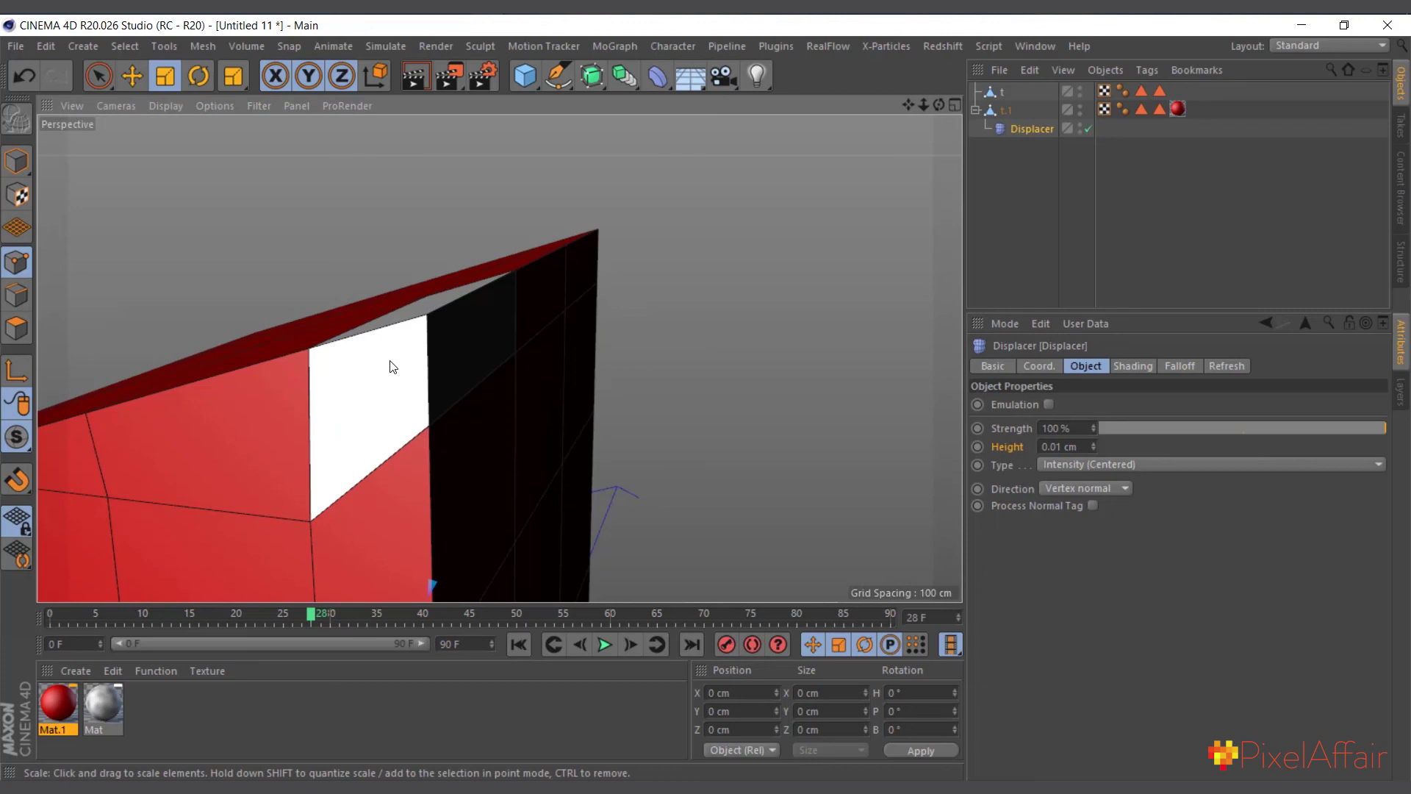
scroll(567, 332, down, 5)
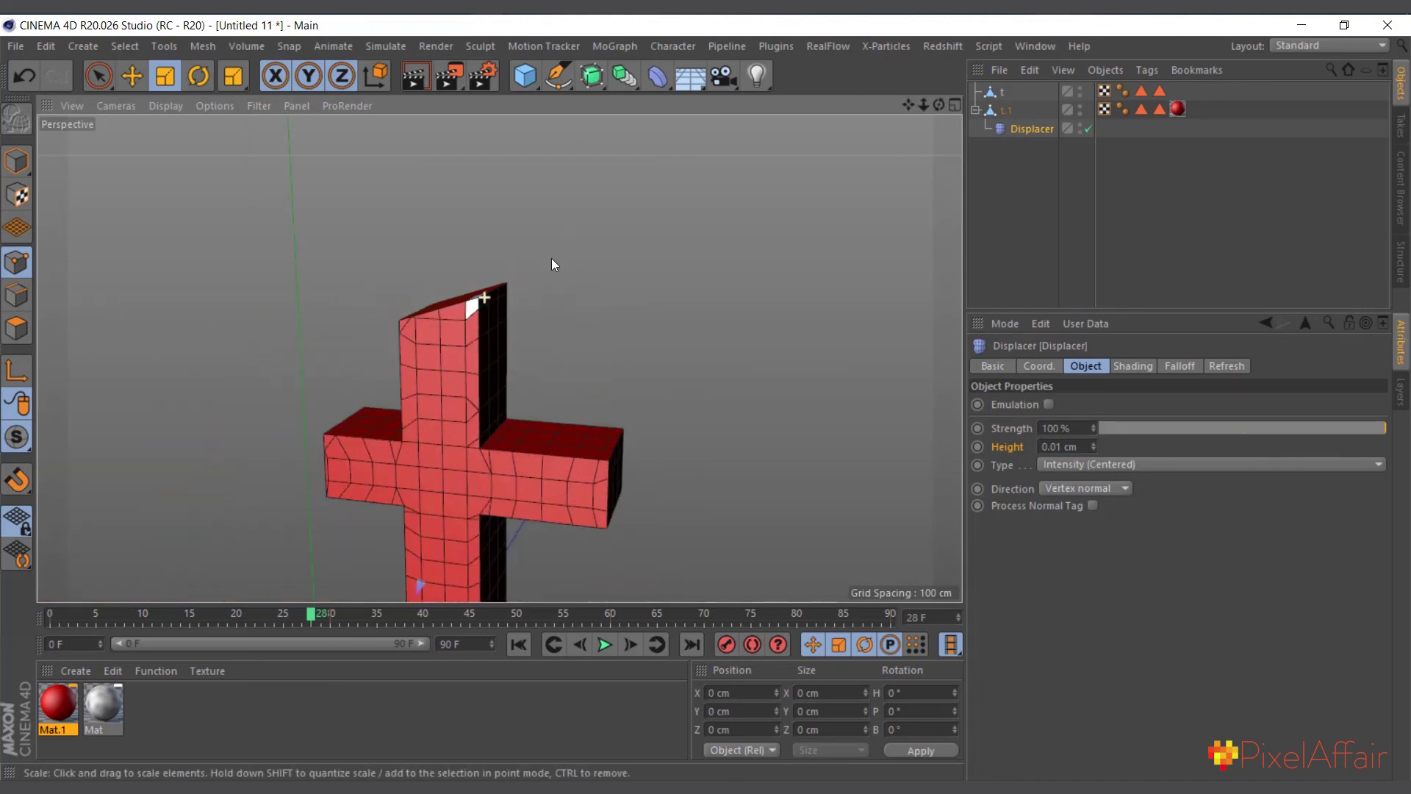
scroll(503, 306, down, 2)
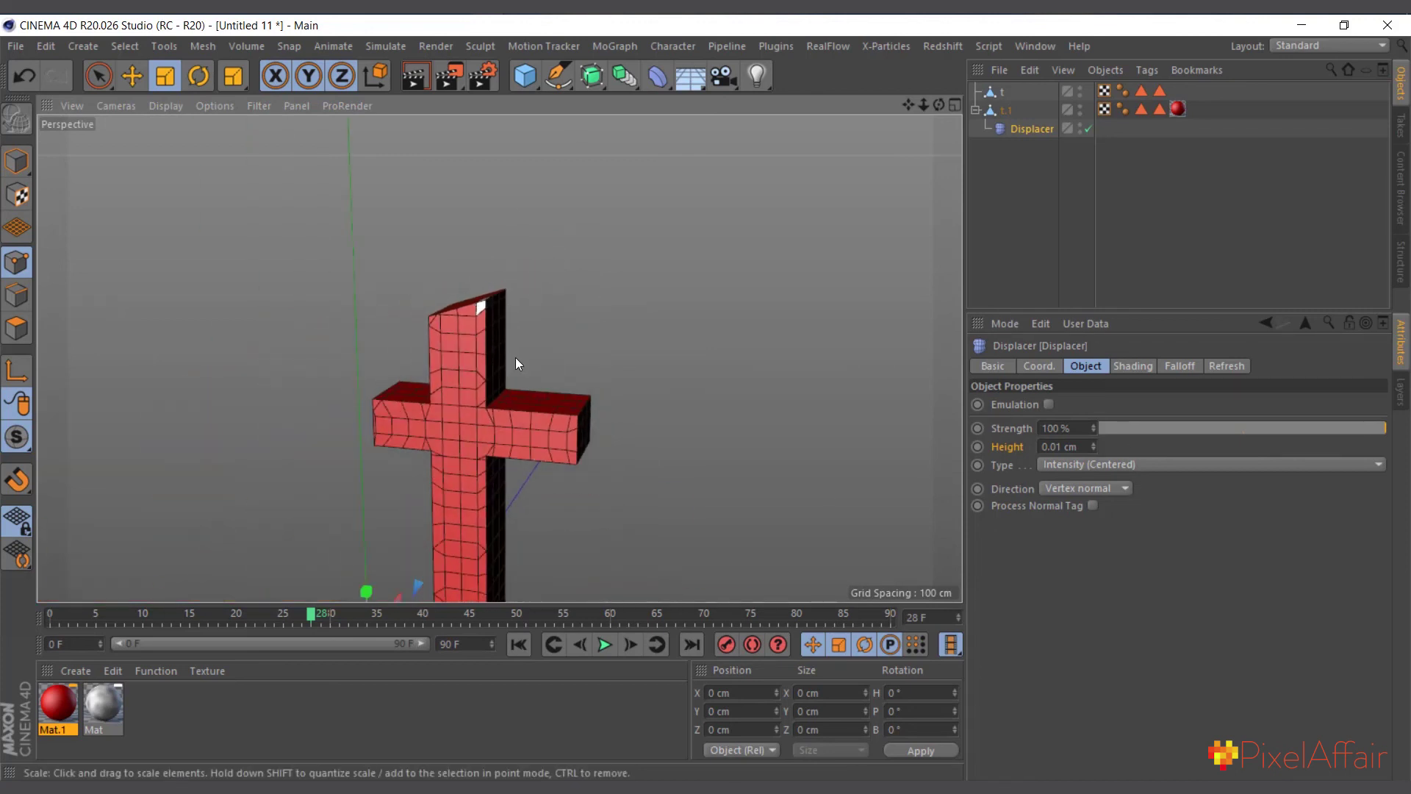
alt+drag(522, 398, 304, 316)
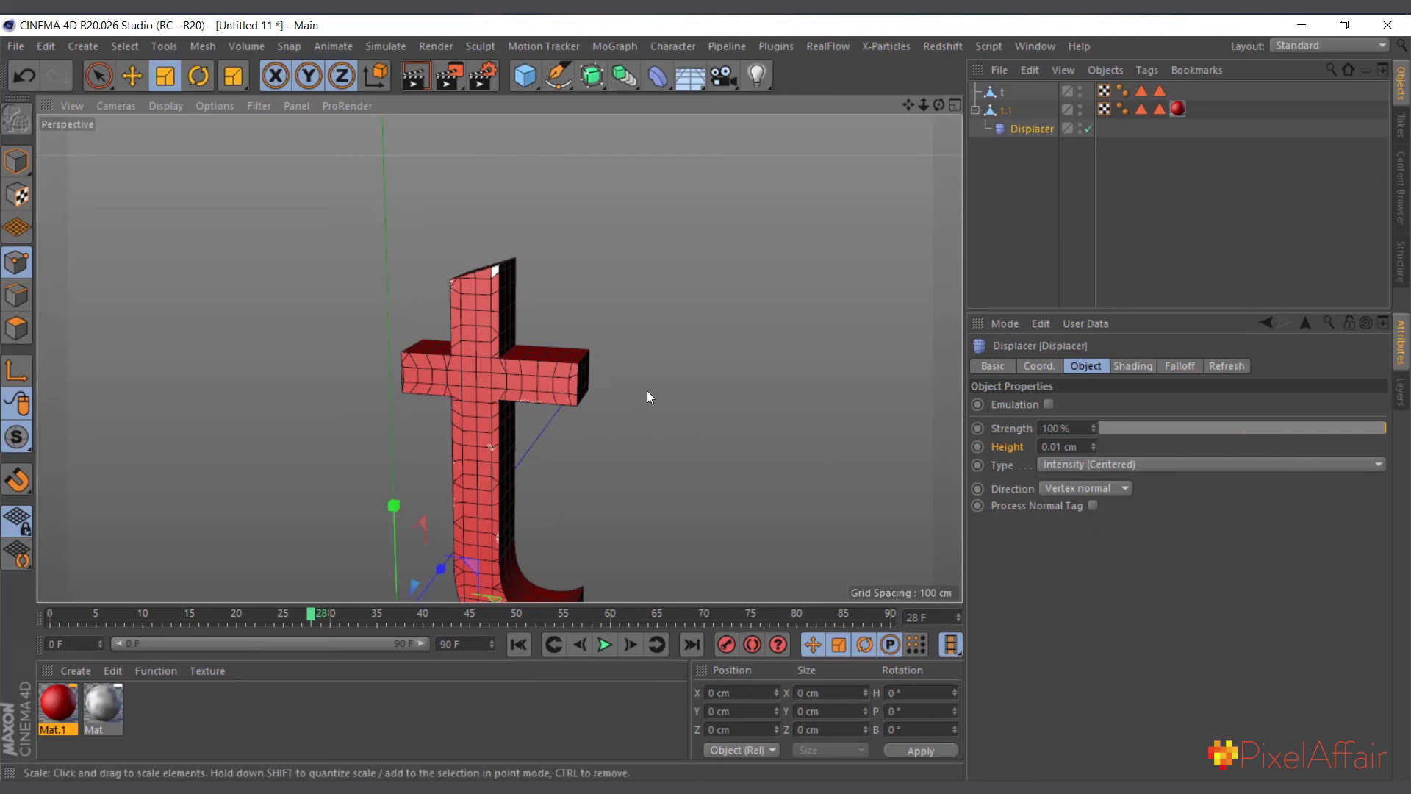
alt+drag(541, 323, 541, 519)
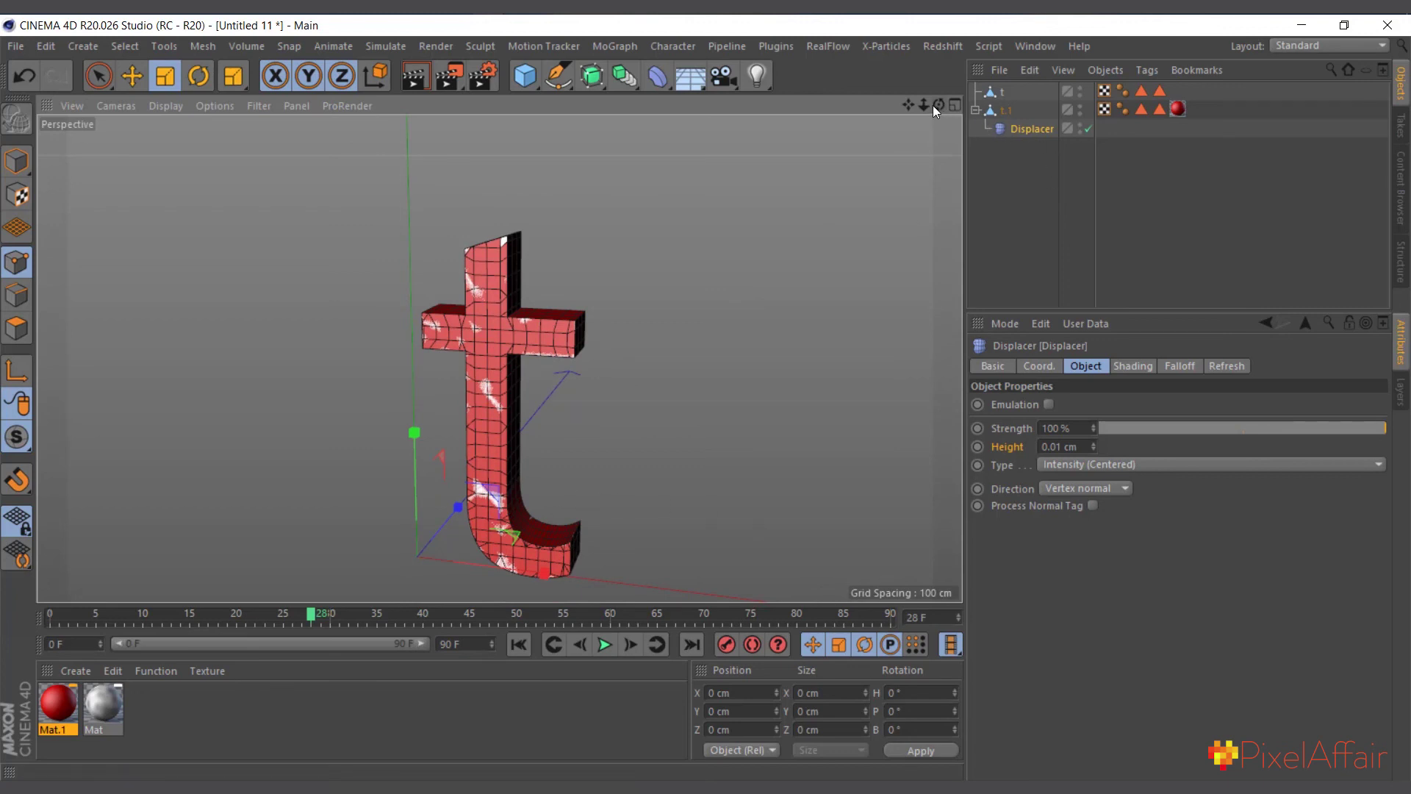
drag(935, 105, 954, 86)
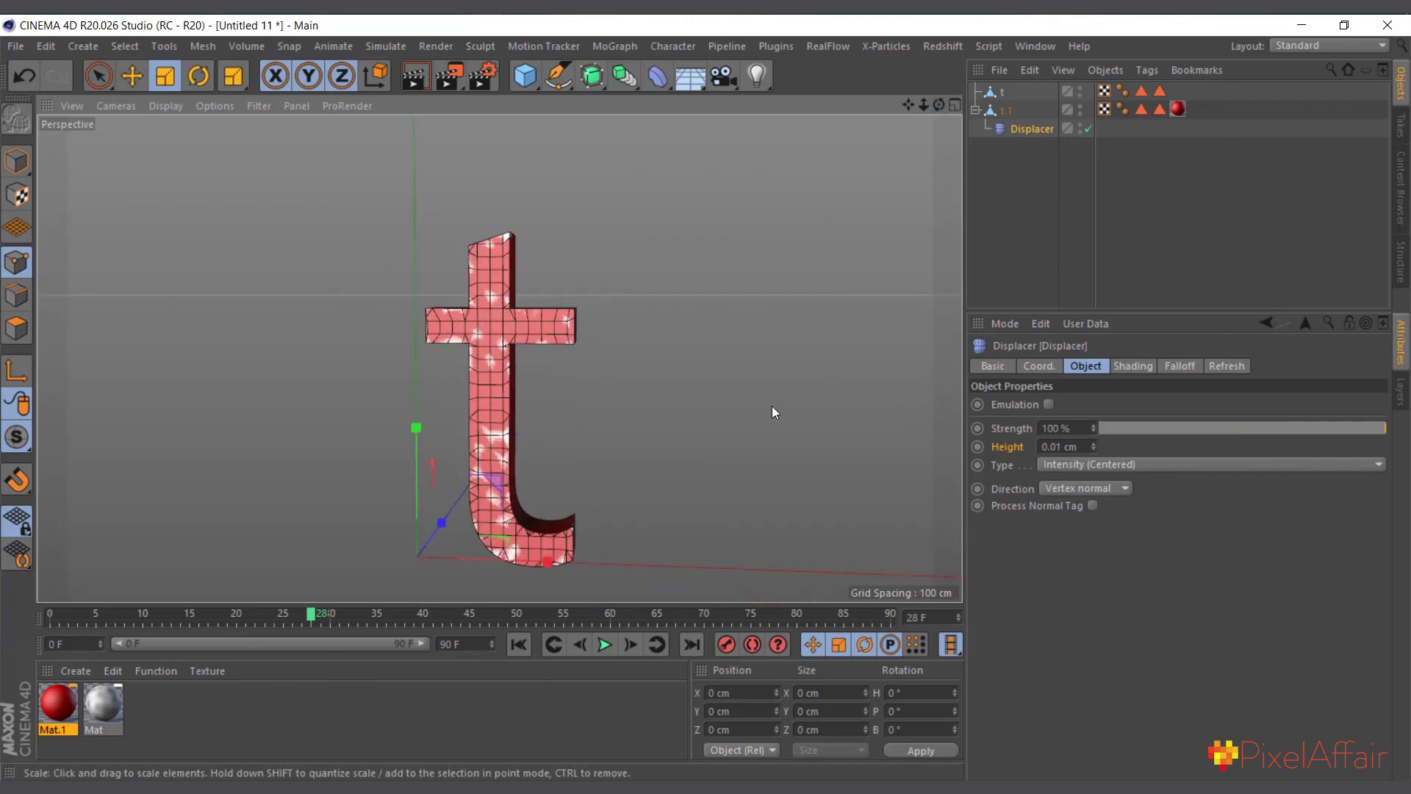